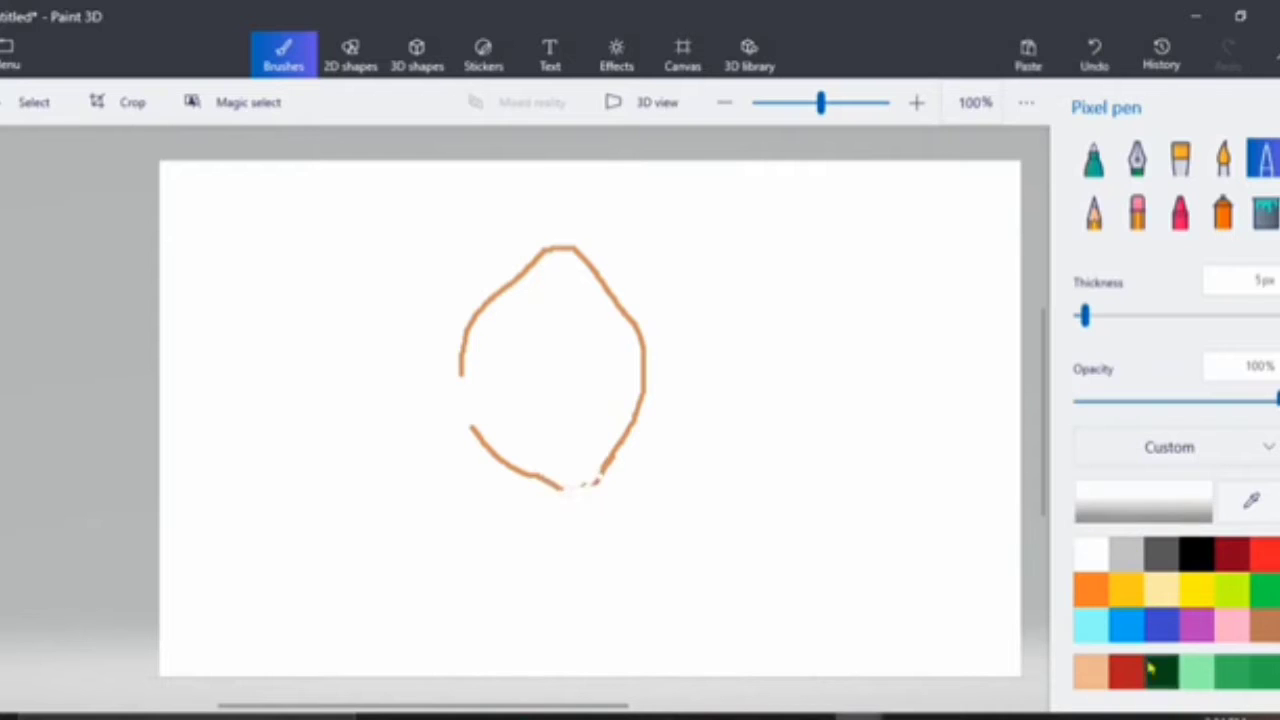
# Mix a custom orange-tan colour and draw the missing chin edge and a curved neck line with the pixel pen.
pyautogui.click(1091, 672)
pyautogui.click(1143, 501)
pyautogui.click(594, 252)
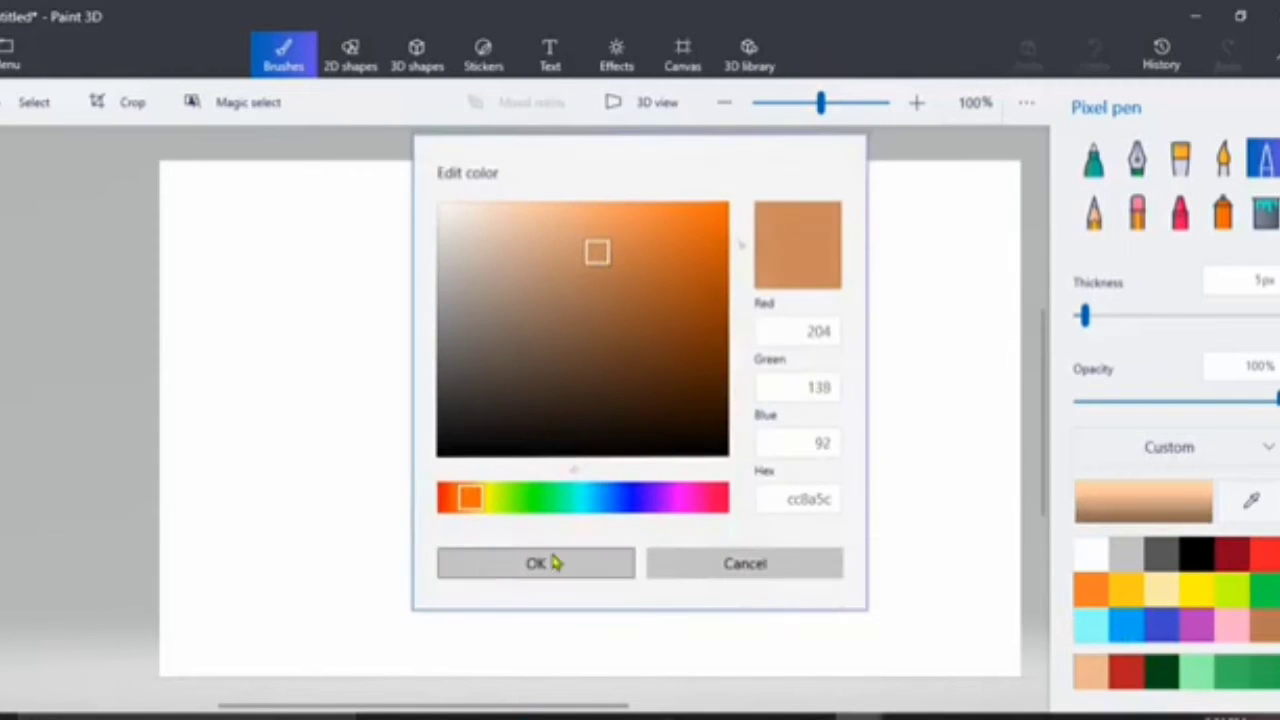
pyautogui.click(609, 243)
pyautogui.click(614, 240)
pyautogui.click(590, 572)
pyautogui.moveTo(601, 470)
pyautogui.mouseDown()
pyautogui.moveTo(573, 496)
pyautogui.moveTo(559, 486)
pyautogui.moveTo(599, 462)
pyautogui.moveTo(556, 499)
pyautogui.moveTo(504, 465)
pyautogui.mouseUp()
pyautogui.moveTo(592, 496)
pyautogui.mouseDown()
pyautogui.moveTo(611, 546)
pyautogui.moveTo(645, 570)
pyautogui.mouseUp()
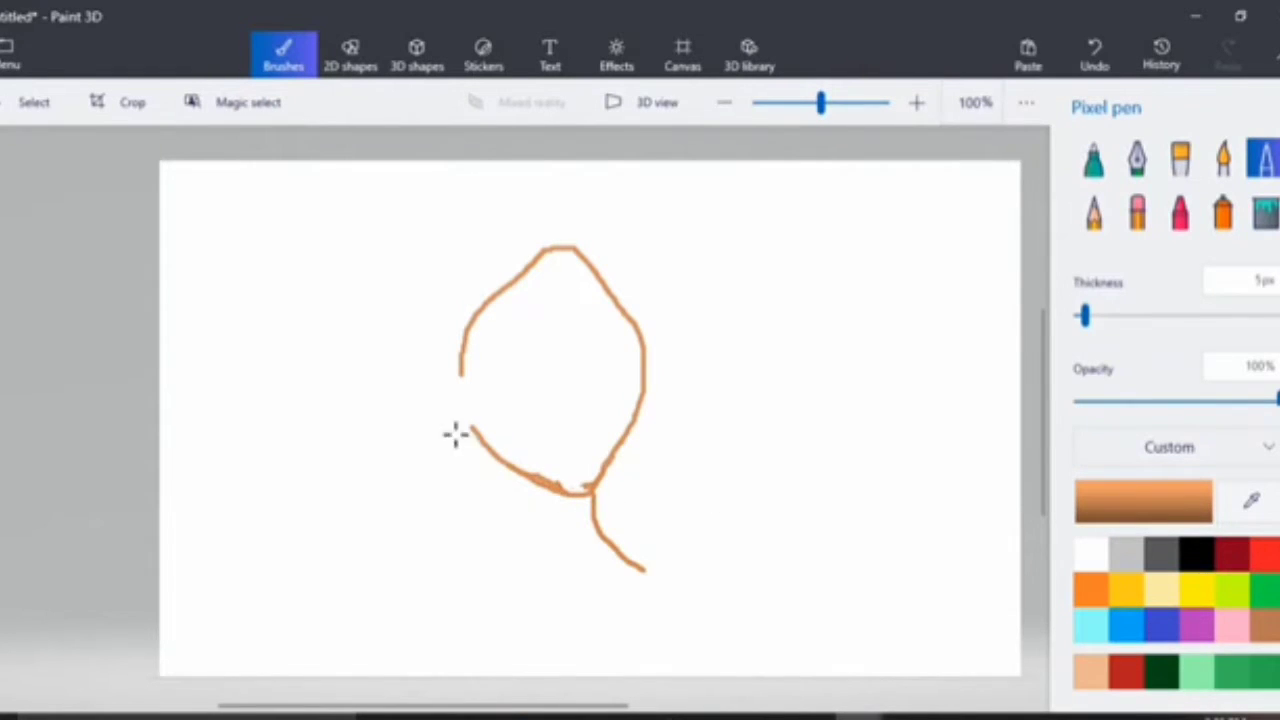
# Draw two slanted black eyebrows in the upper part of the face with the pixel pen.
pyautogui.click(1197, 553)
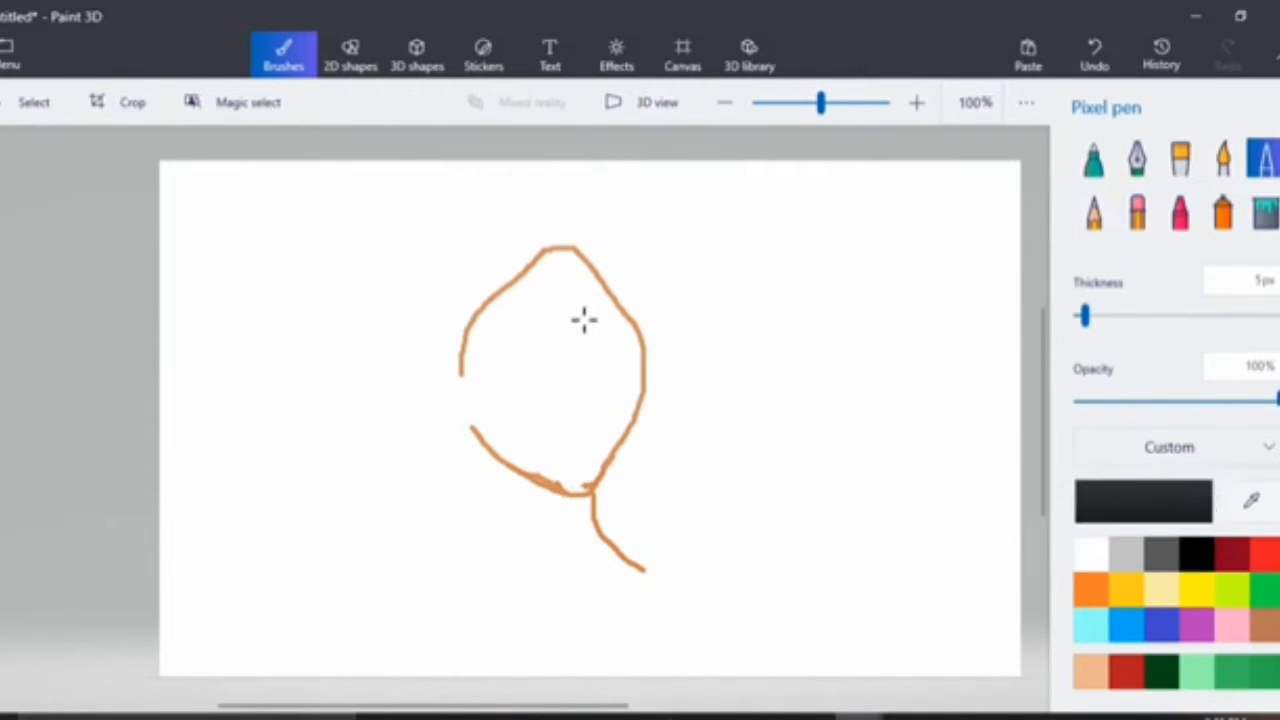
pyautogui.moveTo(584, 319); pyautogui.dragTo(631, 317)
pyautogui.moveTo(537, 320); pyautogui.dragTo(499, 315)
pyautogui.moveTo(504, 316)
pyautogui.mouseDown()
pyautogui.moveTo(605, 318)
pyautogui.moveTo(531, 323)
pyautogui.mouseUp()
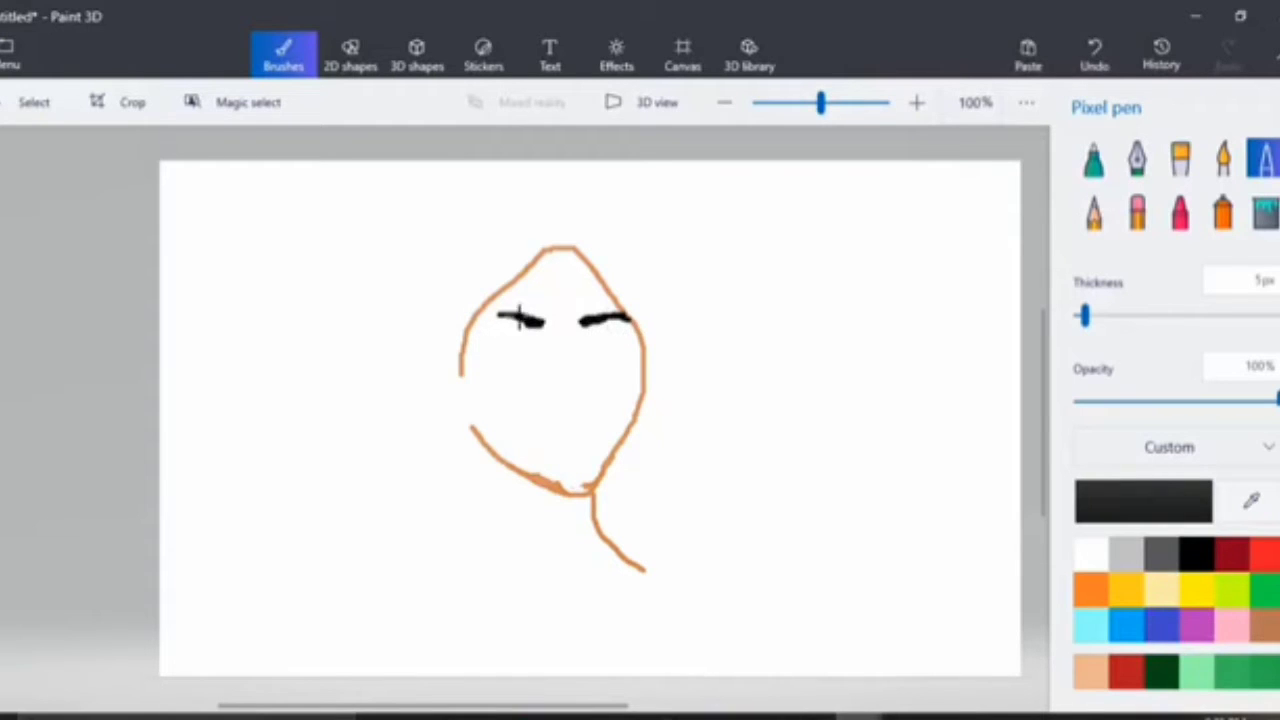
# Draw a circle under the right eyebrow as a sunglasses lens, with solid black fill and black line.
pyautogui.click(349, 52)
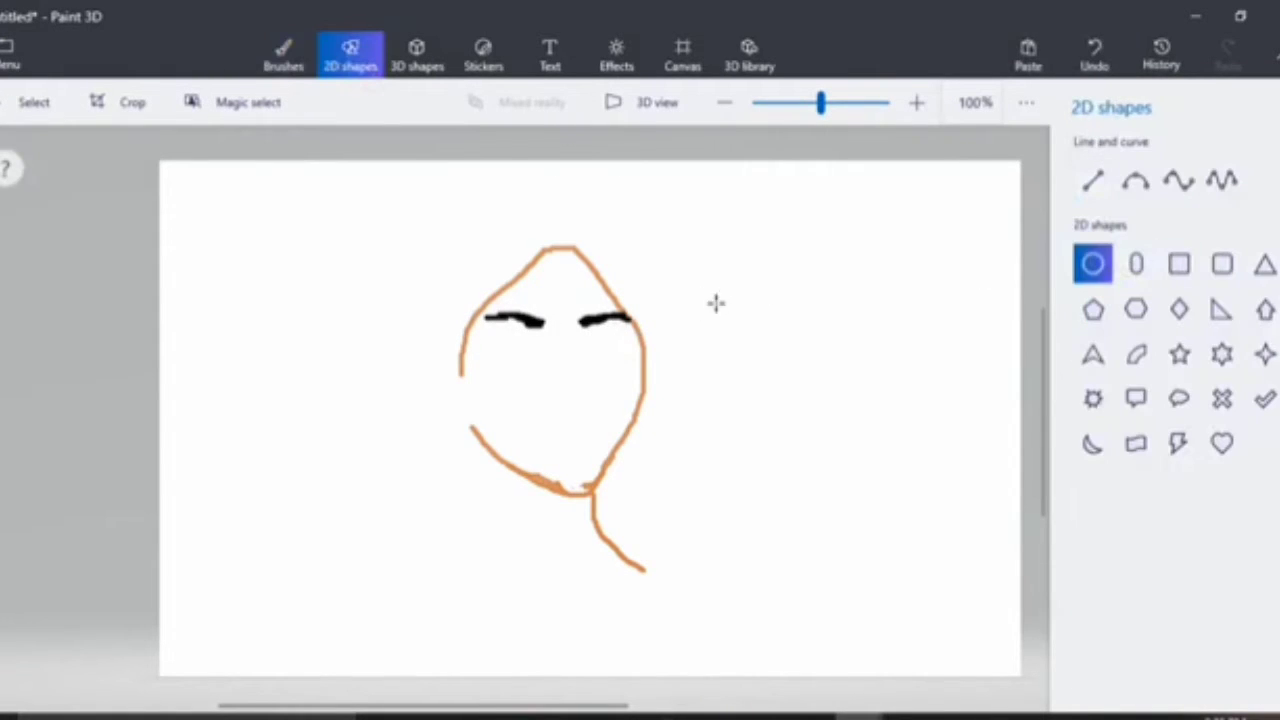
pyautogui.moveTo(588, 332); pyautogui.dragTo(651, 388)
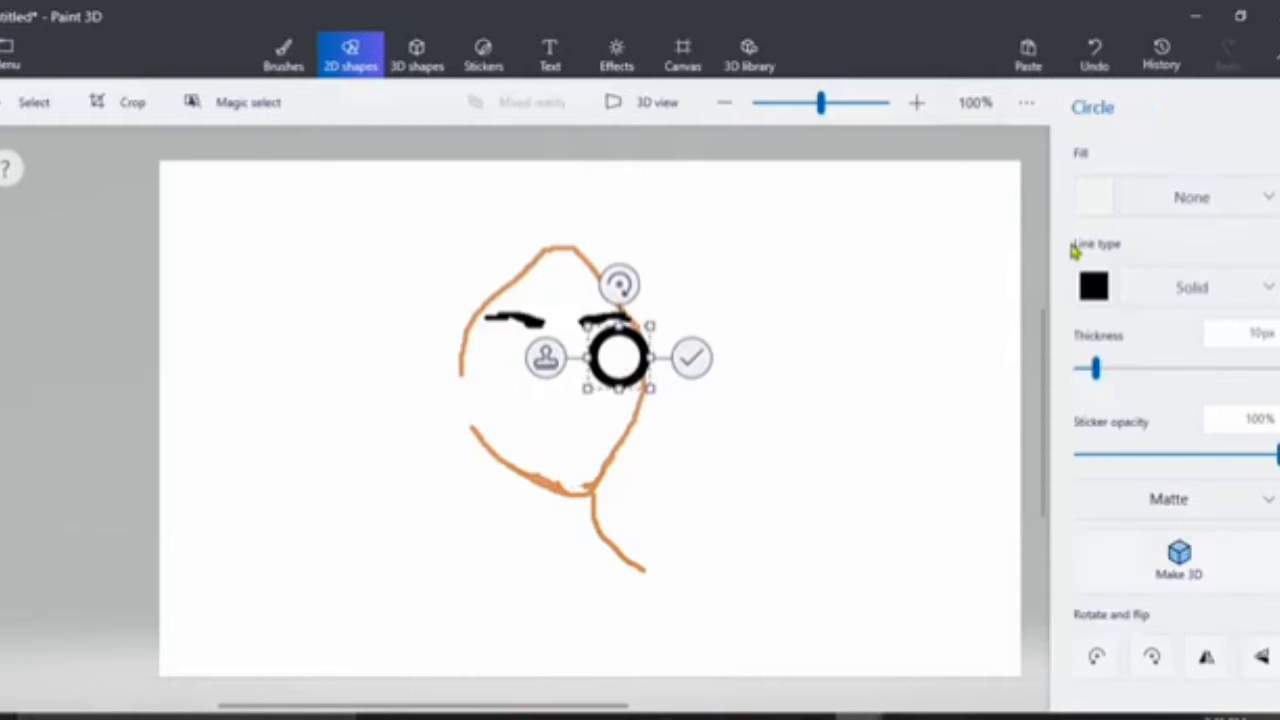
pyautogui.click(1093, 196)
pyautogui.click(1108, 280)
pyautogui.click(930, 272)
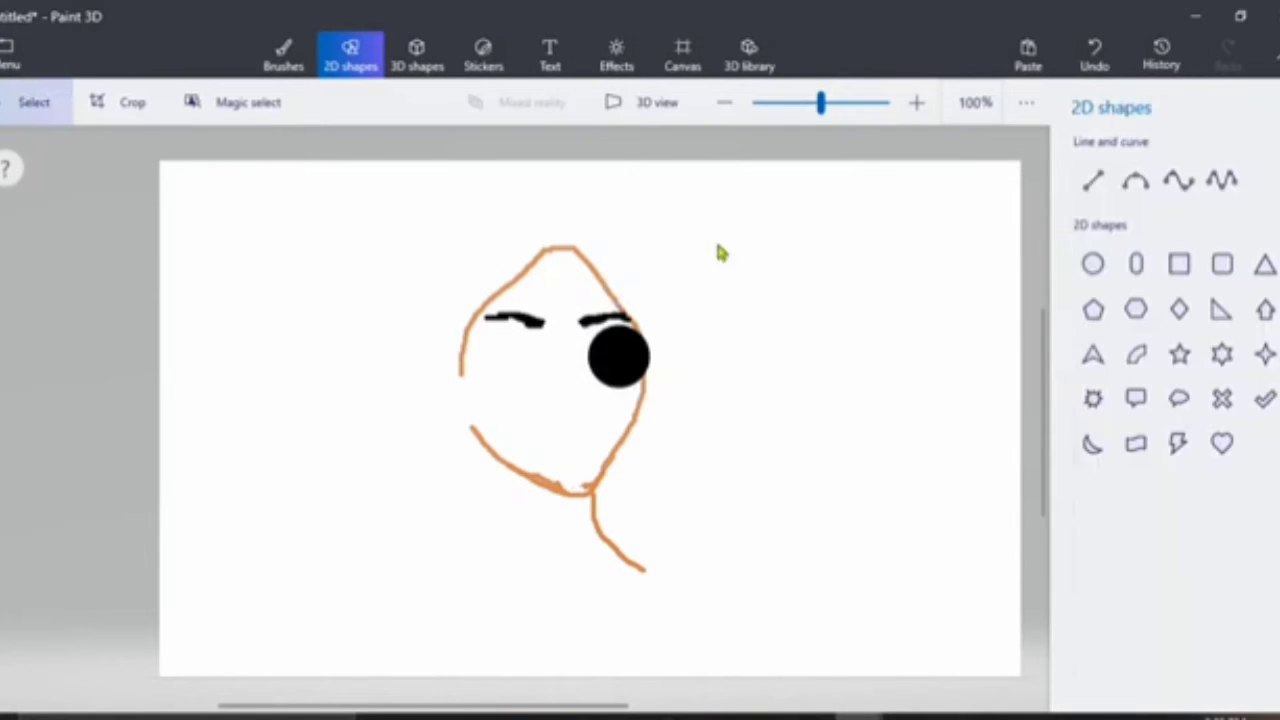
# Add a matching solid black circle under the left eyebrow as the second sunglasses lens.
pyautogui.click(527, 358)
pyautogui.moveTo(526, 363)
pyautogui.mouseDown()
pyautogui.moveTo(479, 385)
pyautogui.moveTo(545, 370)
pyautogui.mouseUp()
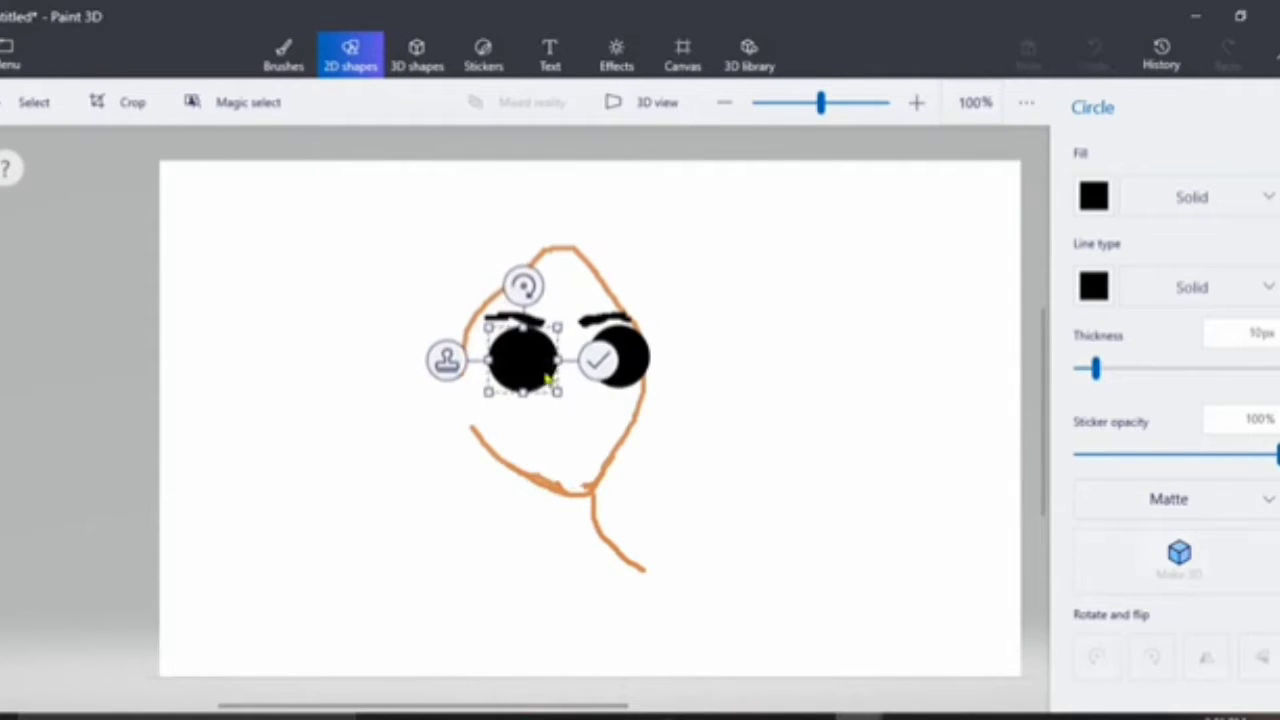
pyautogui.click(619, 403)
# Draw a slightly larger black circle over the right lens to enlarge it.
pyautogui.click(1093, 264)
pyautogui.moveTo(580, 330)
pyautogui.mouseDown()
pyautogui.moveTo(626, 394)
pyautogui.moveTo(654, 400)
pyautogui.moveTo(664, 419)
pyautogui.mouseUp()
pyautogui.click(697, 271)
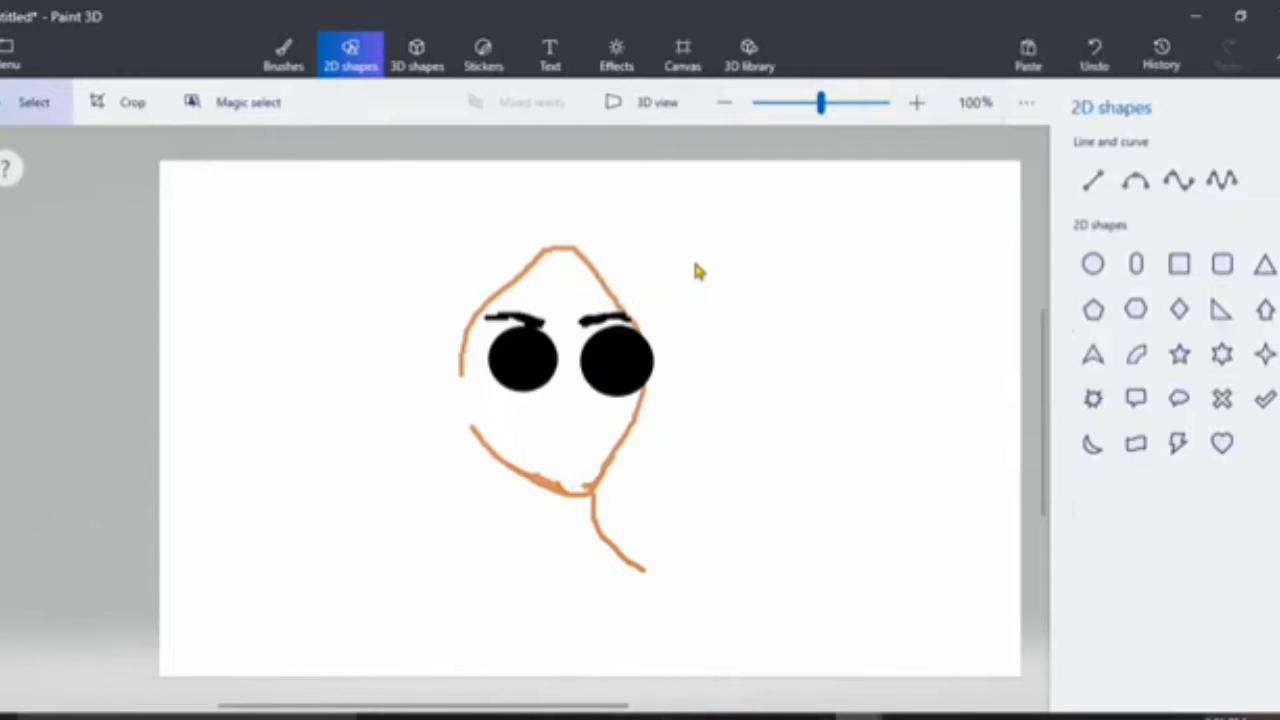
# Draw a curved black bridge connecting the two sunglasses lenses with the pixel pen.
pyautogui.click(308, 61)
pyautogui.moveTo(582, 350); pyautogui.dragTo(553, 351)
pyautogui.moveTo(554, 352); pyautogui.dragTo(588, 347)
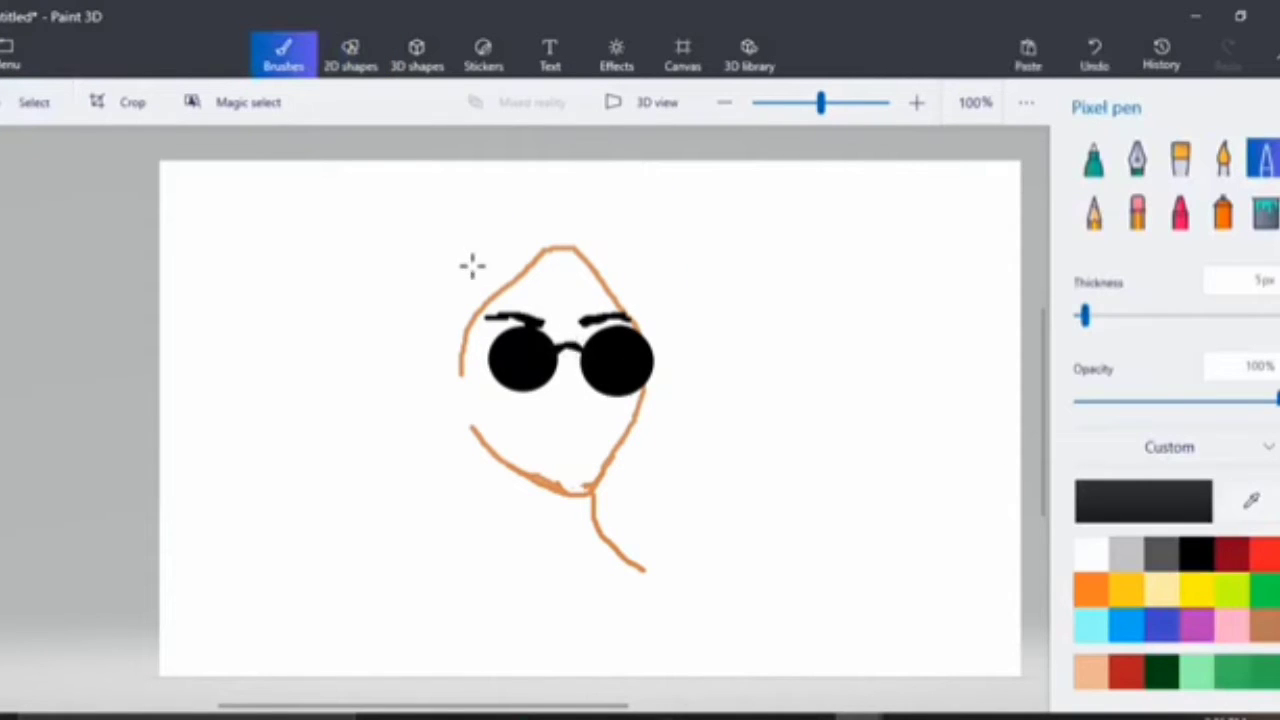
# Close the gap in the face outline's left side in a custom orange-tan and fill the face with that colour.
pyautogui.click(1091, 667)
pyautogui.click(1104, 514)
pyautogui.moveTo(590, 256); pyautogui.dragTo(604, 253)
pyautogui.click(555, 561)
pyautogui.moveTo(466, 449); pyautogui.dragTo(460, 366)
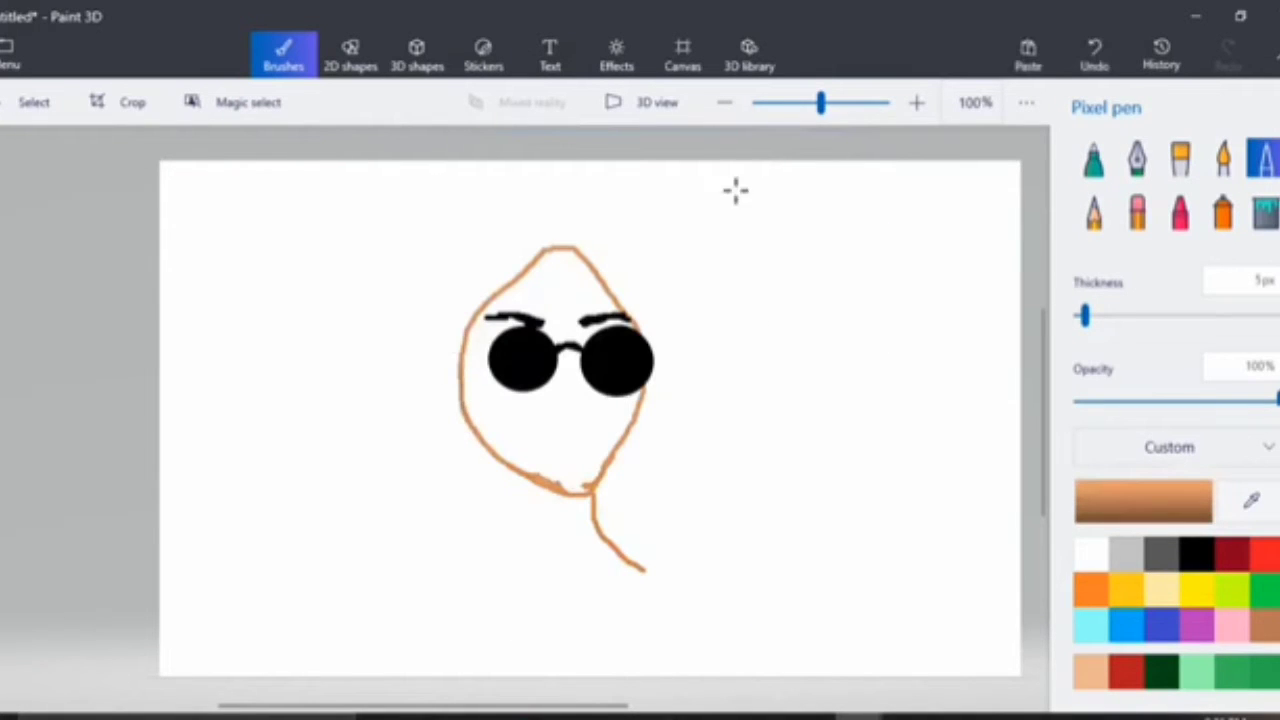
pyautogui.click(1263, 212)
pyautogui.click(562, 284)
# Draw two small black nostrils below the sunglasses bridge with the pixel pen.
pyautogui.click(1196, 553)
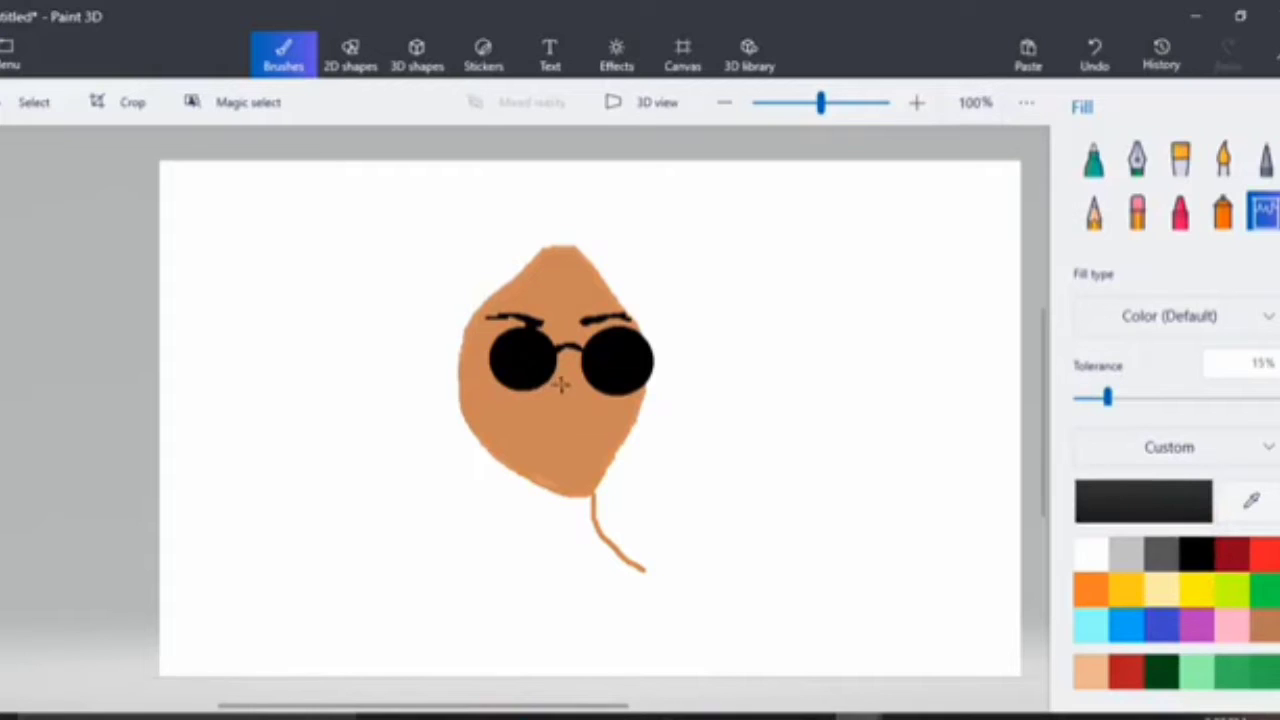
pyautogui.click(1263, 158)
pyautogui.click(560, 383)
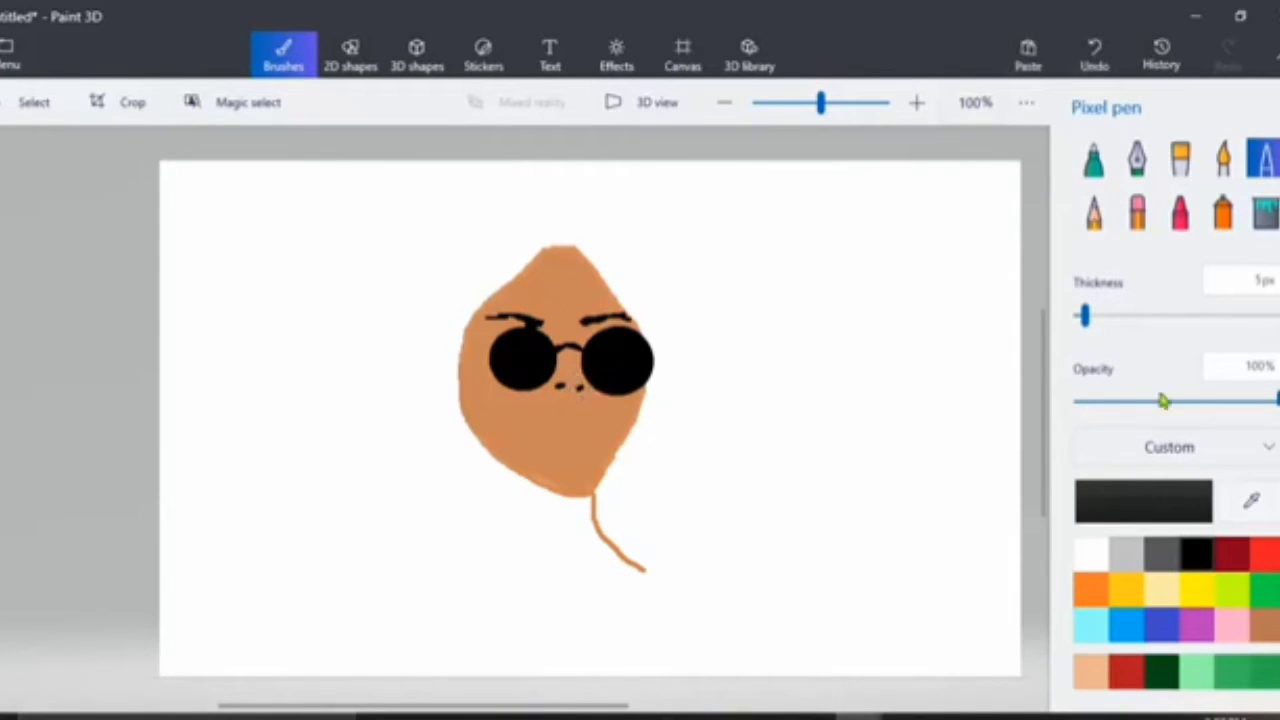
# Try to draw a thin nose line beside the bridge in a custom tan colour.
pyautogui.click(1091, 590)
pyautogui.click(1094, 560)
pyautogui.click(1110, 505)
pyautogui.moveTo(551, 214); pyautogui.dragTo(614, 275)
pyautogui.click(536, 564)
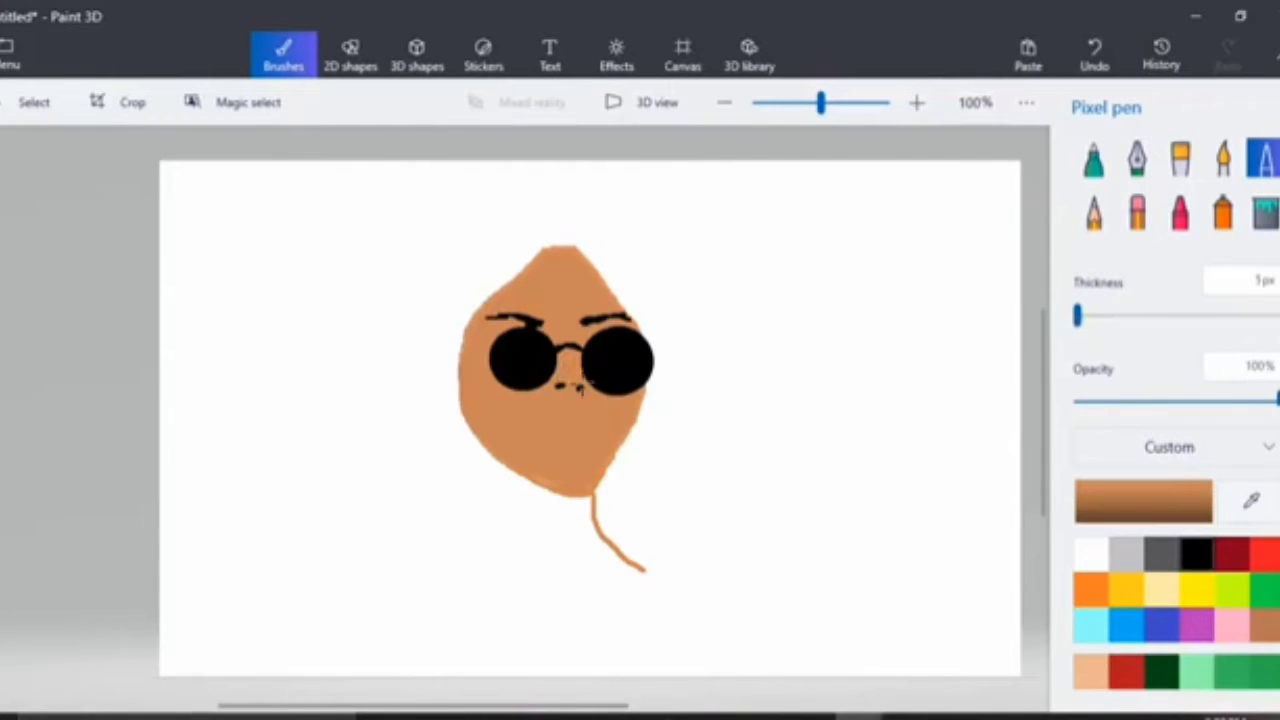
pyautogui.moveTo(578, 400); pyautogui.dragTo(575, 338)
# Undo the tan nose line, redraw the nose contour at 2 px in brown 955325, and thicken the nostrils in black.
pyautogui.click(1079, 316)
pyautogui.click(1100, 60)
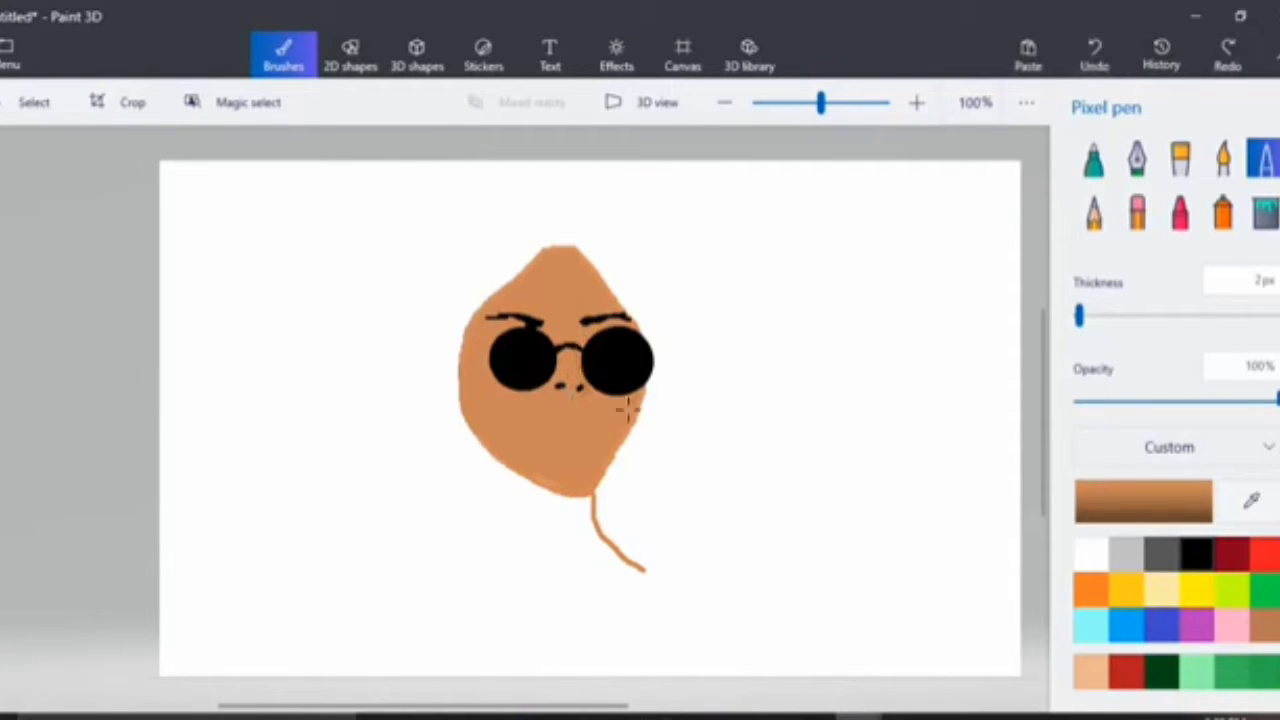
pyautogui.click(1100, 60)
pyautogui.click(1095, 515)
pyautogui.click(656, 310)
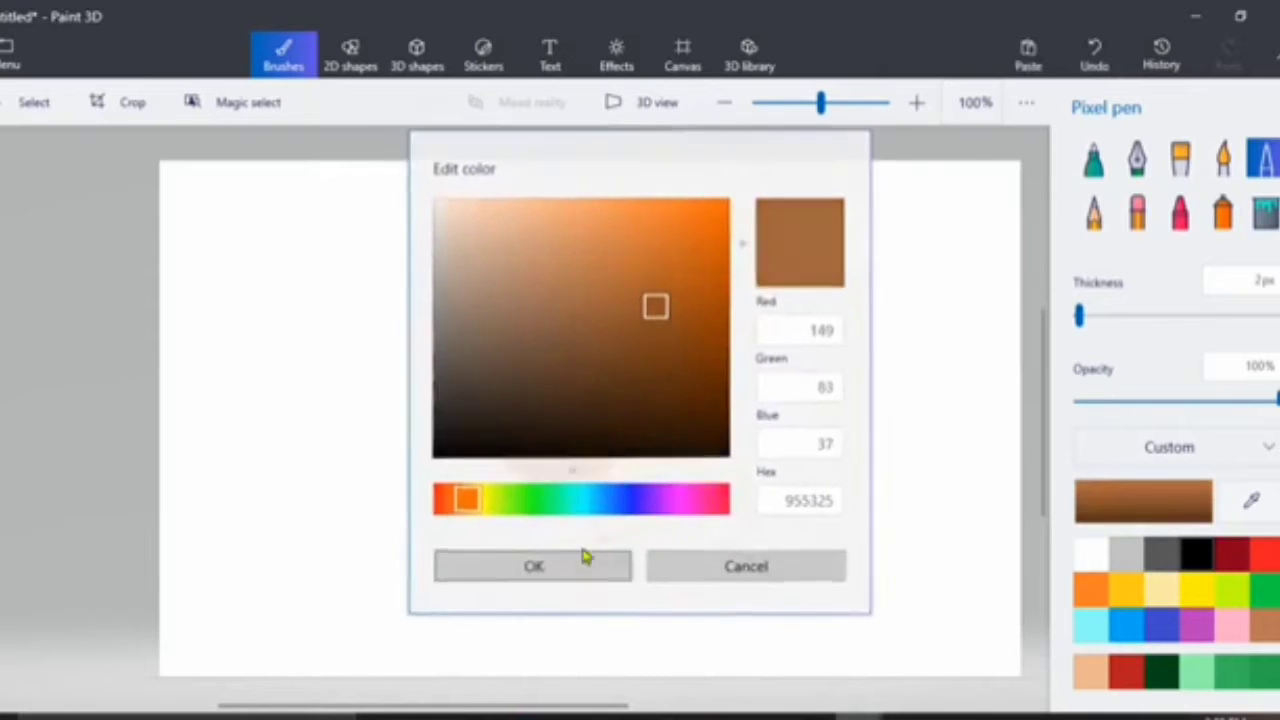
pyautogui.click(536, 563)
pyautogui.moveTo(586, 398); pyautogui.dragTo(574, 346)
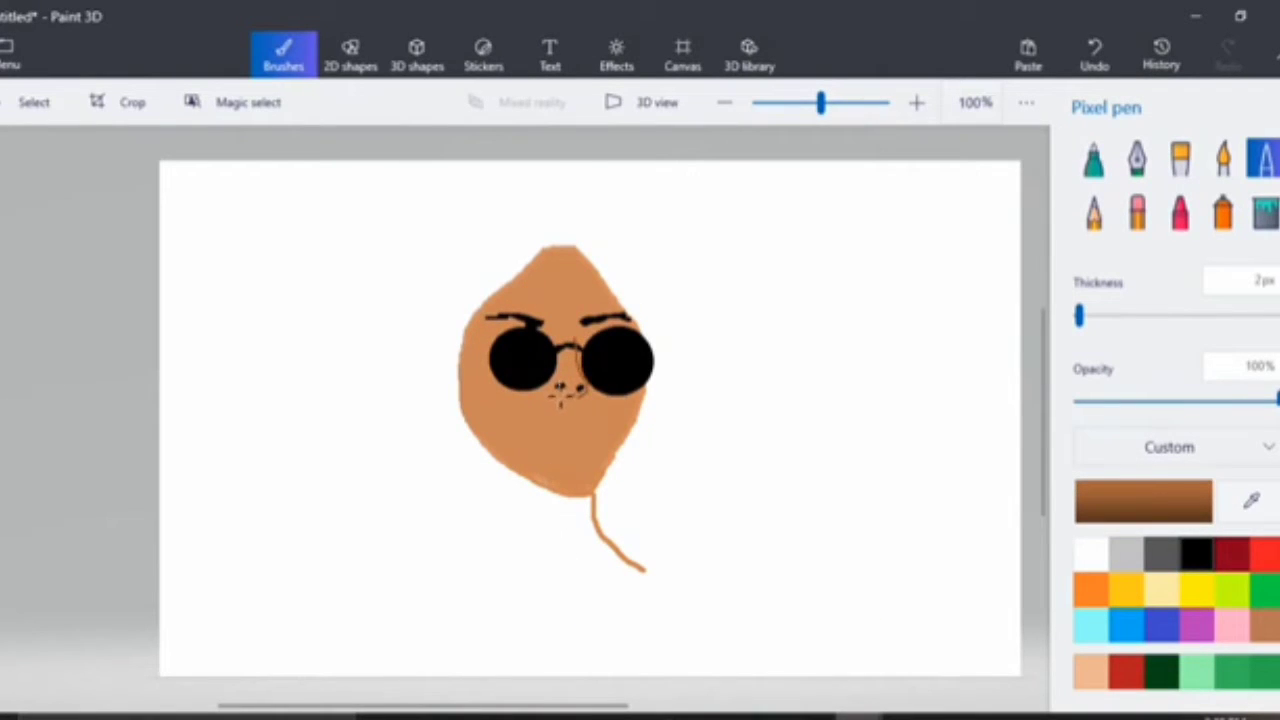
pyautogui.click(570, 392)
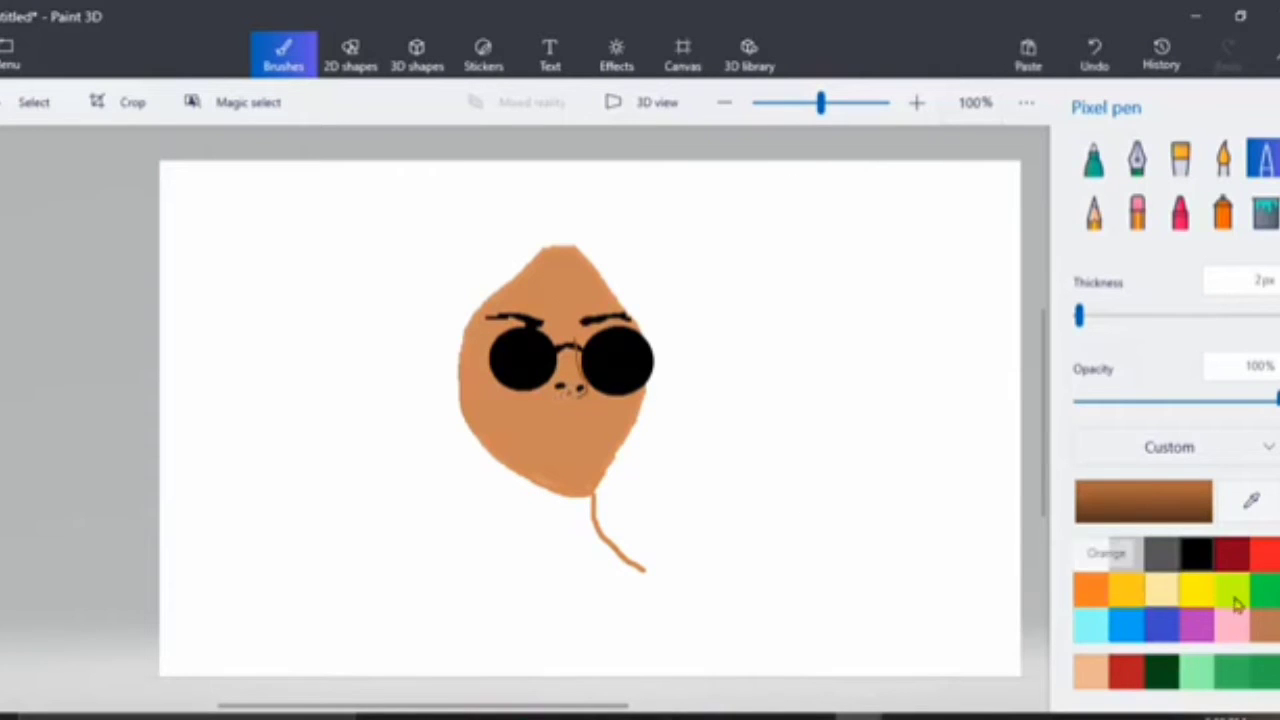
pyautogui.click(1196, 553)
pyautogui.moveTo(558, 392)
pyautogui.mouseDown()
pyautogui.moveTo(568, 414)
pyautogui.moveTo(525, 433)
pyautogui.moveTo(572, 418)
pyautogui.moveTo(603, 433)
pyautogui.moveTo(548, 428)
pyautogui.moveTo(598, 424)
pyautogui.moveTo(557, 440)
pyautogui.moveTo(601, 433)
pyautogui.moveTo(548, 445)
pyautogui.moveTo(604, 431)
pyautogui.mouseUp()
# Outline the lips below the nose in dark red and fill both lips with the same colour.
pyautogui.click(1274, 562)
pyautogui.click(1235, 559)
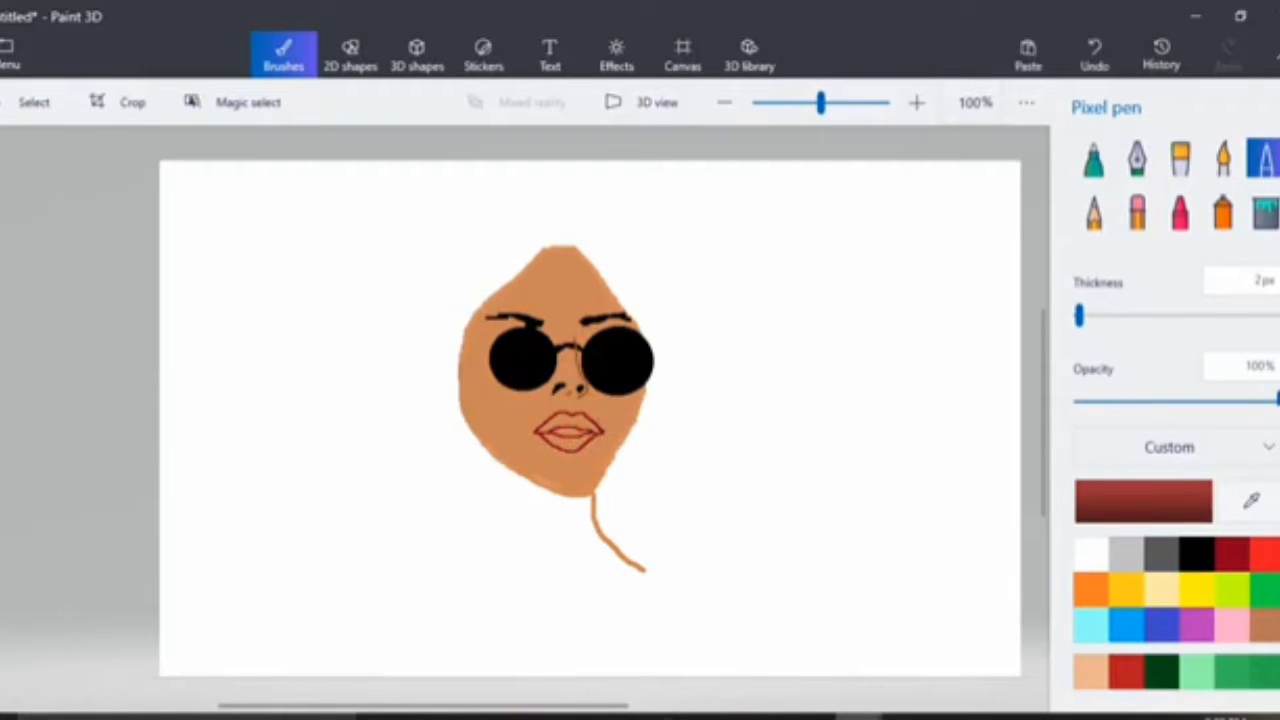
pyautogui.click(1263, 210)
pyautogui.click(568, 430)
# Paint the opening between the lips white with the pixel pen to form the teeth.
pyautogui.click(1263, 158)
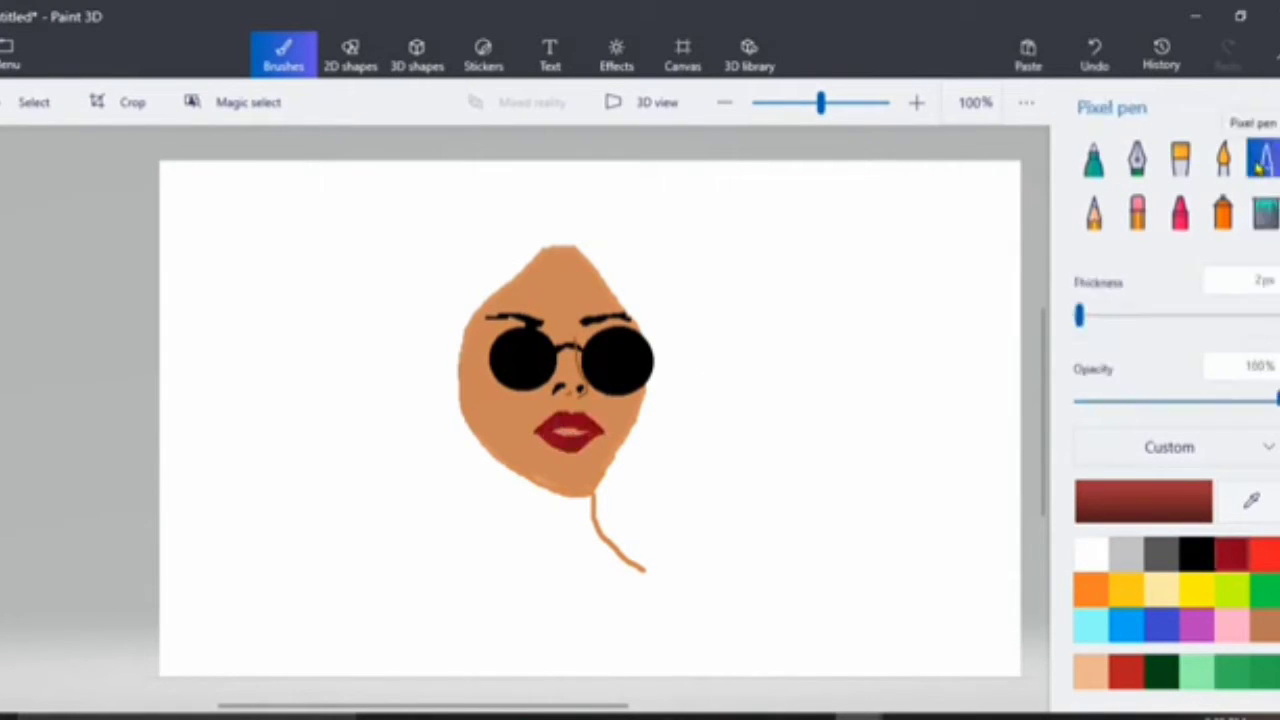
pyautogui.click(1088, 555)
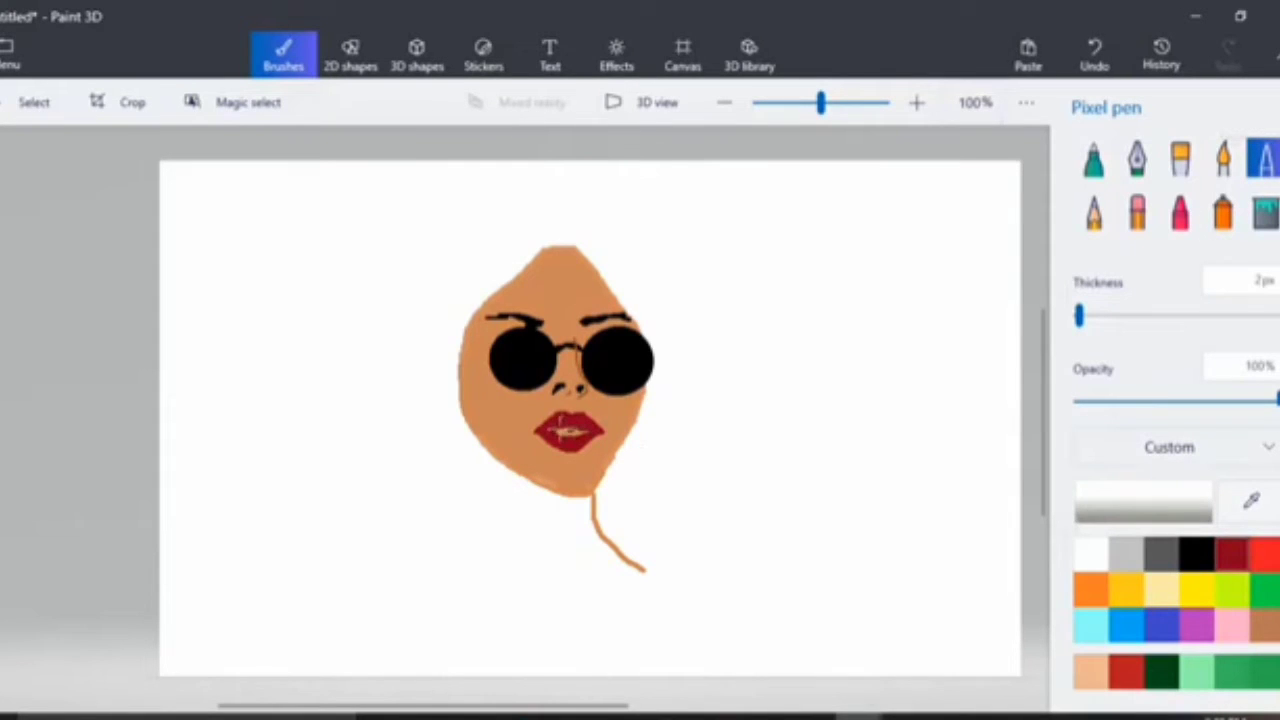
pyautogui.moveTo(558, 431); pyautogui.dragTo(572, 431)
pyautogui.moveTo(572, 431); pyautogui.dragTo(562, 431)
# Draw black hair strands from the top of the forehead down along the face's left edge.
pyautogui.click(1196, 556)
pyautogui.hotkey('ctrl', 'z')
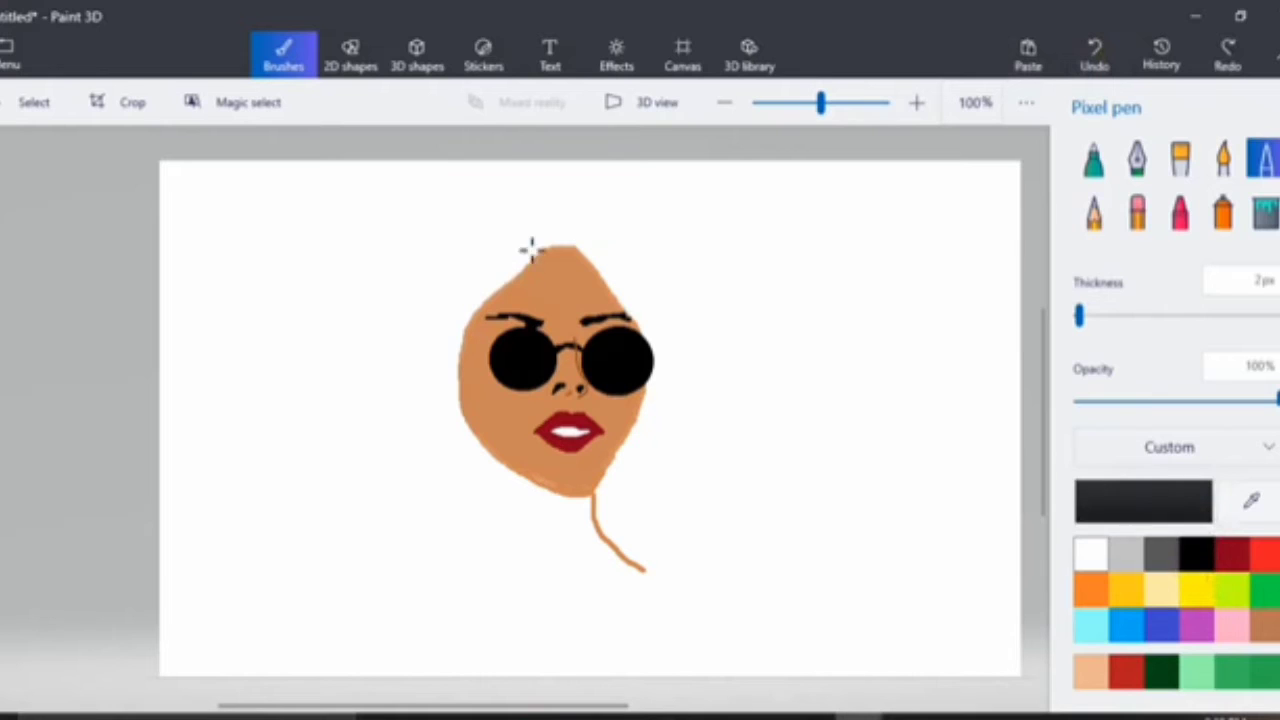
pyautogui.moveTo(549, 246); pyautogui.dragTo(524, 275)
pyautogui.moveTo(483, 320); pyautogui.dragTo(452, 352)
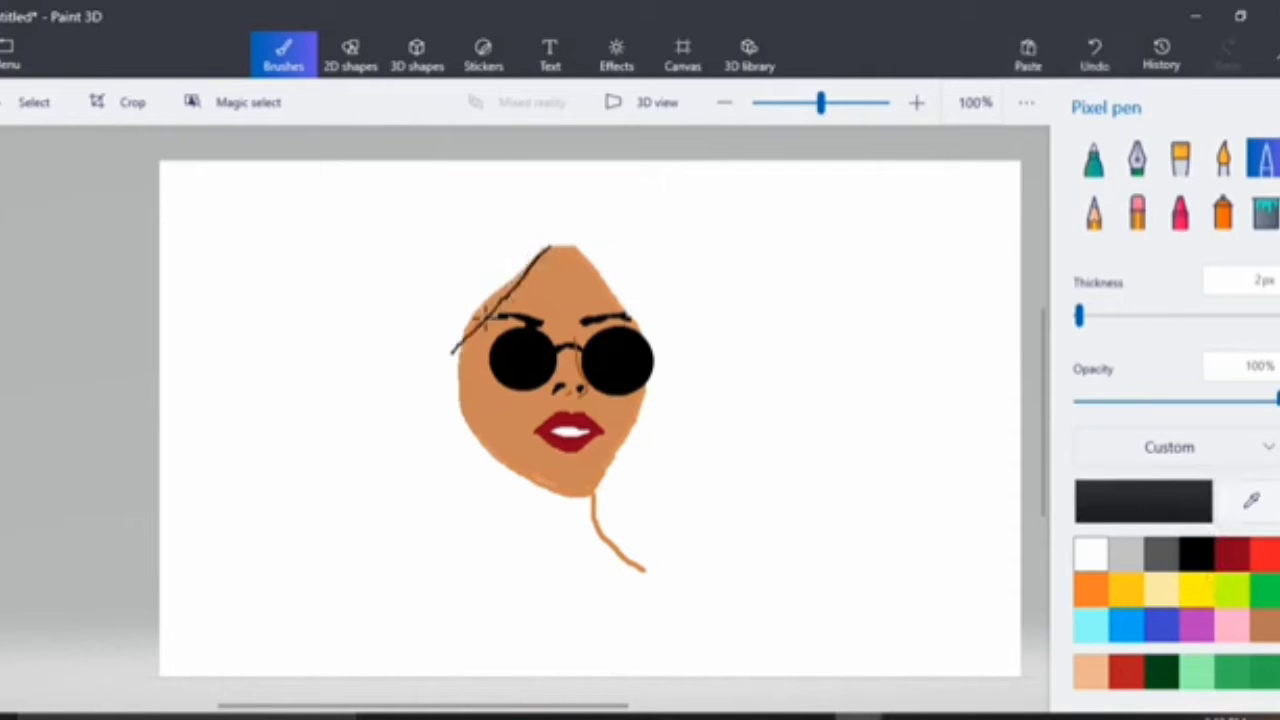
pyautogui.moveTo(547, 248); pyautogui.dragTo(459, 342)
# Outline long centre-parted hair in black on both sides of the face, including the left section's inner and lower edges.
pyautogui.moveTo(564, 246)
pyautogui.mouseDown()
pyautogui.moveTo(563, 213)
pyautogui.moveTo(567, 242)
pyautogui.moveTo(567, 215)
pyautogui.moveTo(605, 225)
pyautogui.moveTo(665, 277)
pyautogui.moveTo(699, 371)
pyautogui.moveTo(704, 539)
pyautogui.moveTo(724, 587)
pyautogui.mouseUp()
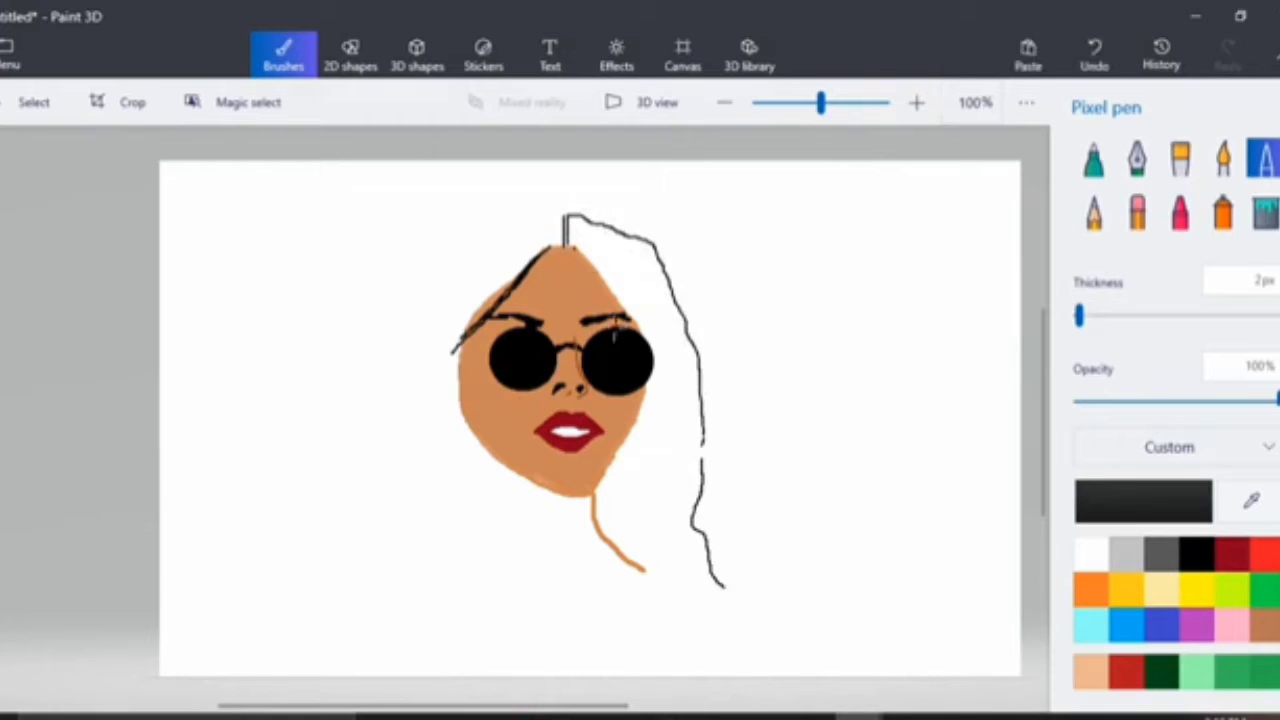
pyautogui.moveTo(697, 440); pyautogui.dragTo(703, 472)
pyautogui.moveTo(566, 216)
pyautogui.mouseDown()
pyautogui.moveTo(534, 213)
pyautogui.moveTo(471, 249)
pyautogui.moveTo(427, 326)
pyautogui.moveTo(416, 427)
pyautogui.moveTo(449, 527)
pyautogui.mouseUp()
pyautogui.moveTo(528, 478); pyautogui.dragTo(580, 586)
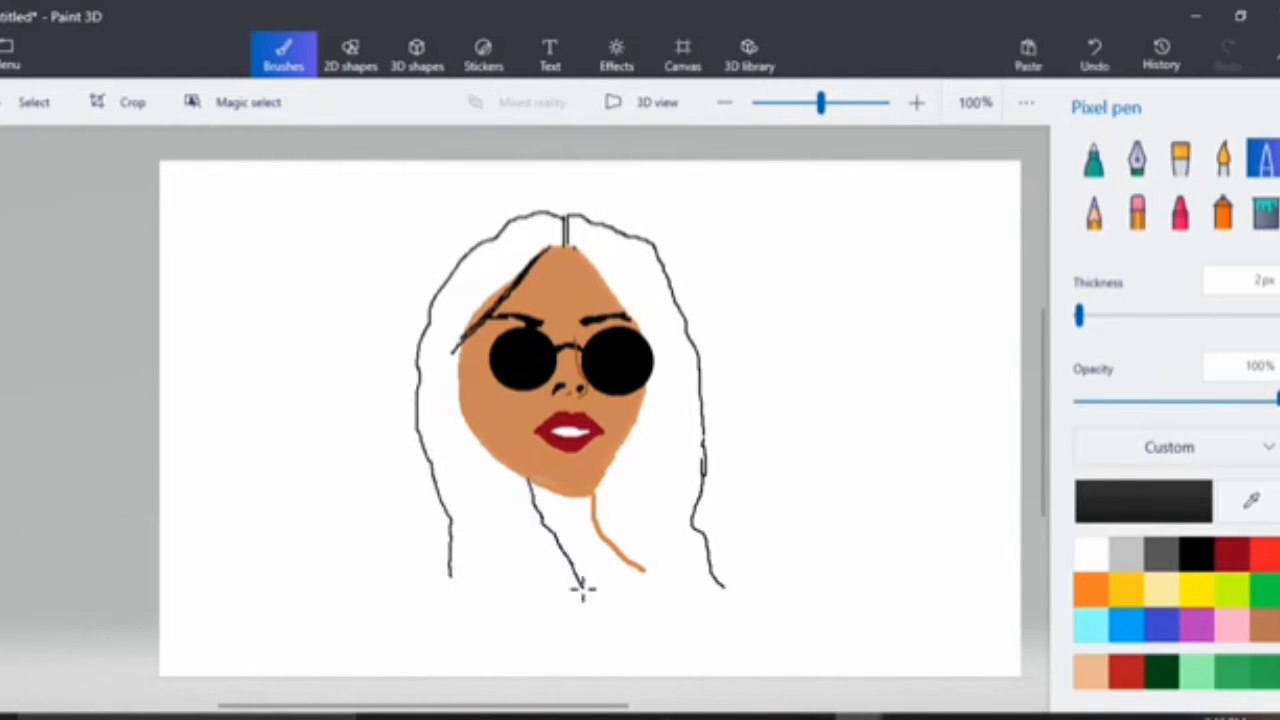
pyautogui.moveTo(449, 532)
pyautogui.mouseDown()
pyautogui.moveTo(464, 573)
pyautogui.moveTo(545, 623)
pyautogui.mouseUp()
pyautogui.moveTo(582, 587); pyautogui.dragTo(624, 622)
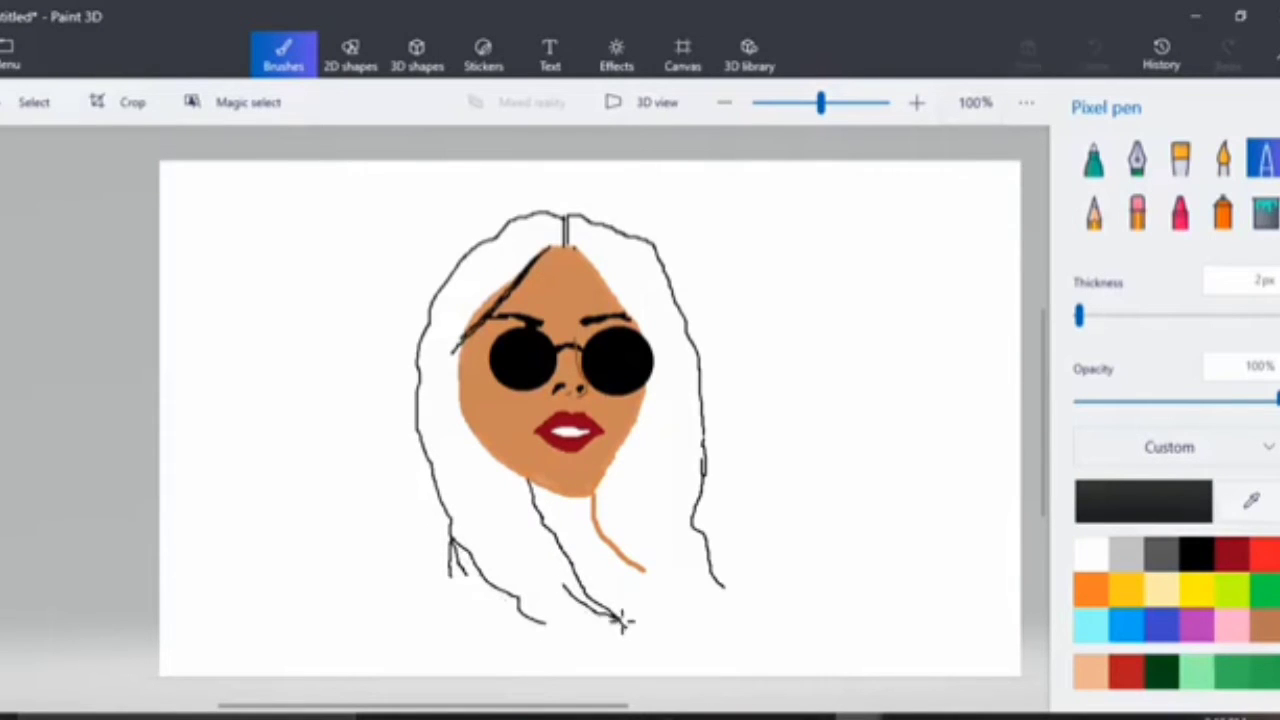
# Hatch loose black strands at the lower tips of the left hair section.
pyautogui.moveTo(537, 584); pyautogui.dragTo(605, 636)
pyautogui.moveTo(517, 596); pyautogui.dragTo(595, 635)
pyautogui.moveTo(548, 578); pyautogui.dragTo(604, 648)
pyautogui.moveTo(512, 590)
pyautogui.mouseDown()
pyautogui.moveTo(572, 645)
pyautogui.moveTo(606, 656)
pyautogui.mouseUp()
pyautogui.moveTo(560, 602); pyautogui.dragTo(606, 658)
# Draw the inner lower edge of the right hair section and add loose black strands at its tips.
pyautogui.moveTo(598, 487); pyautogui.dragTo(662, 570)
pyautogui.moveTo(638, 545); pyautogui.dragTo(700, 612)
pyautogui.moveTo(614, 491); pyautogui.dragTo(672, 575)
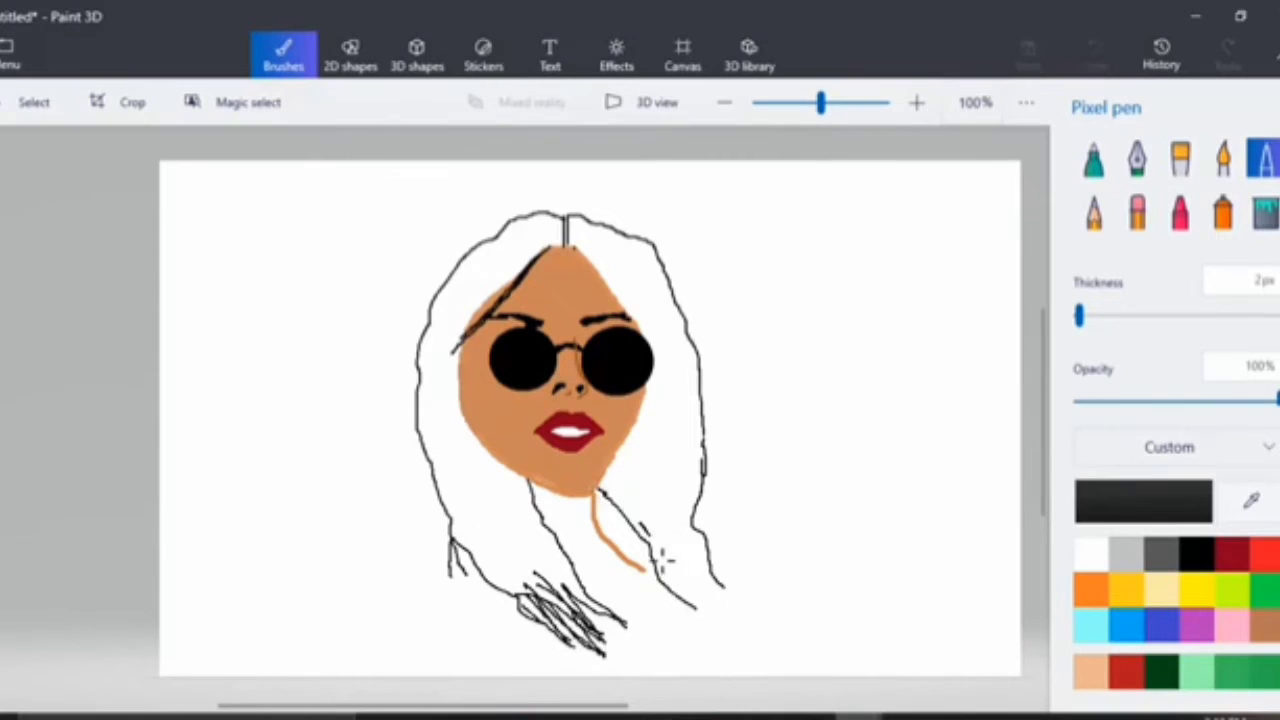
pyautogui.moveTo(648, 528); pyautogui.dragTo(716, 616)
pyautogui.moveTo(676, 566); pyautogui.dragTo(732, 624)
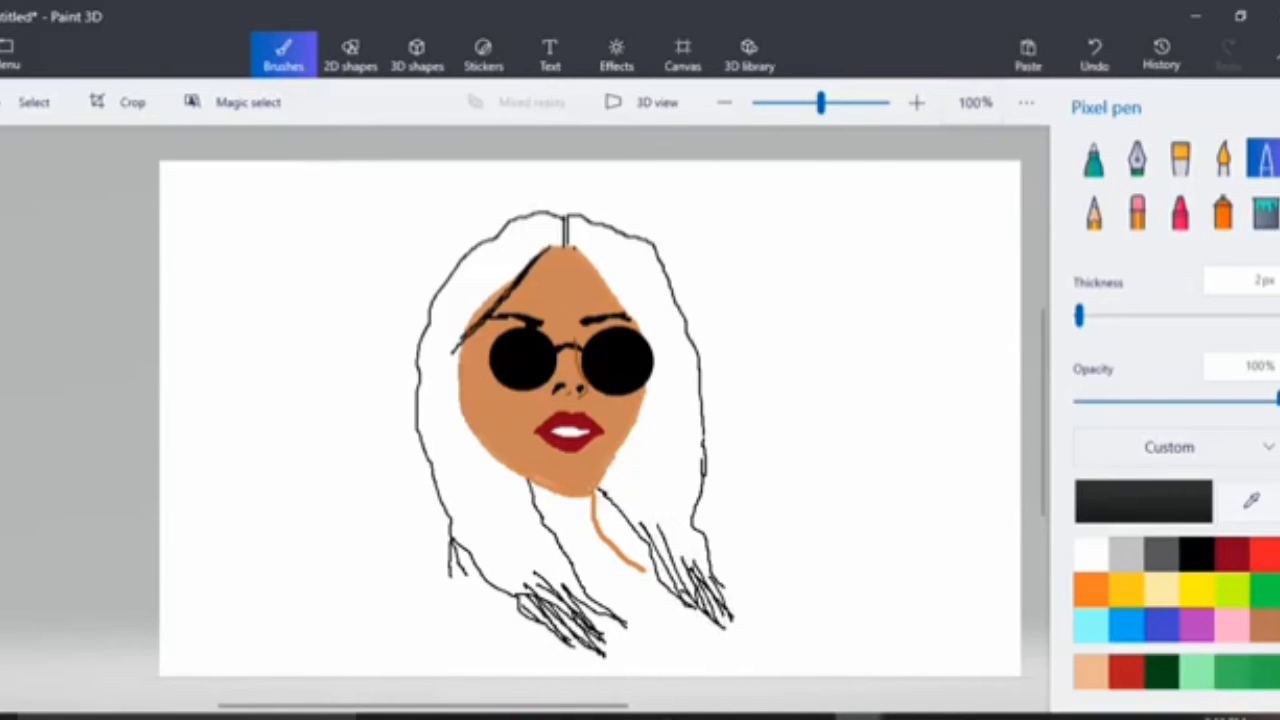
# Fill the left half of the hair with black.
pyautogui.click(1265, 212)
pyautogui.click(506, 250)
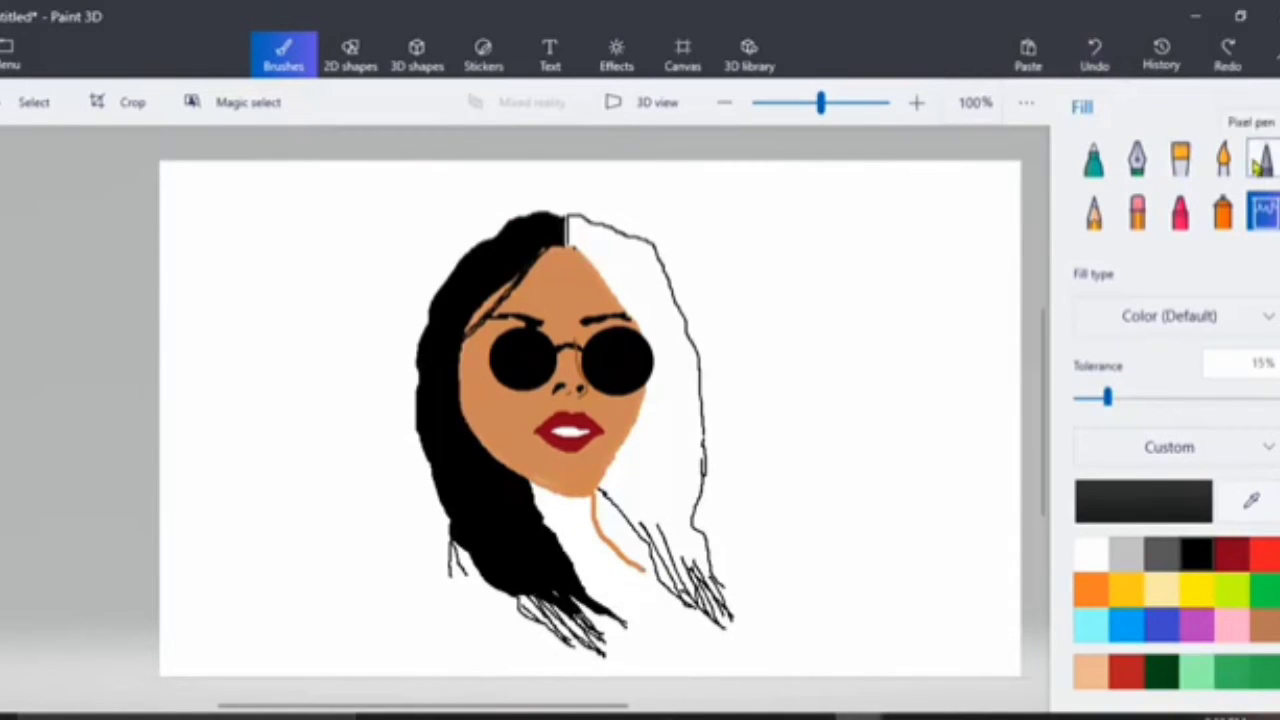
# Add black strokes at the right side of the parting and more strands along the right hair section's lower edges.
pyautogui.click(1263, 158)
pyautogui.moveTo(567, 243); pyautogui.dragTo(592, 254)
pyautogui.moveTo(600, 243); pyautogui.dragTo(607, 249)
pyautogui.moveTo(601, 490); pyautogui.dragTo(724, 635)
pyautogui.moveTo(689, 525); pyautogui.dragTo(736, 604)
pyautogui.click(1265, 212)
# Thicken the right hair section's lower edge beside the neck and its tips with more black strands to close gaps.
pyautogui.click(1265, 158)
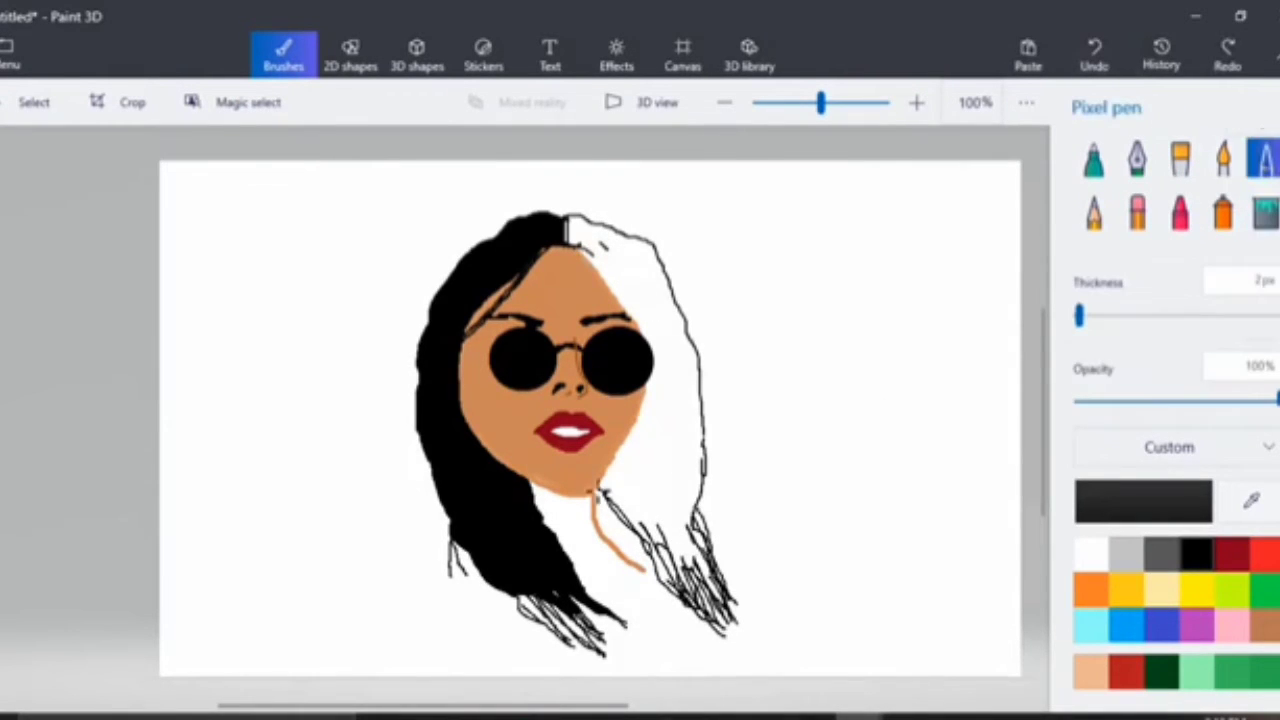
pyautogui.moveTo(602, 492); pyautogui.dragTo(632, 522)
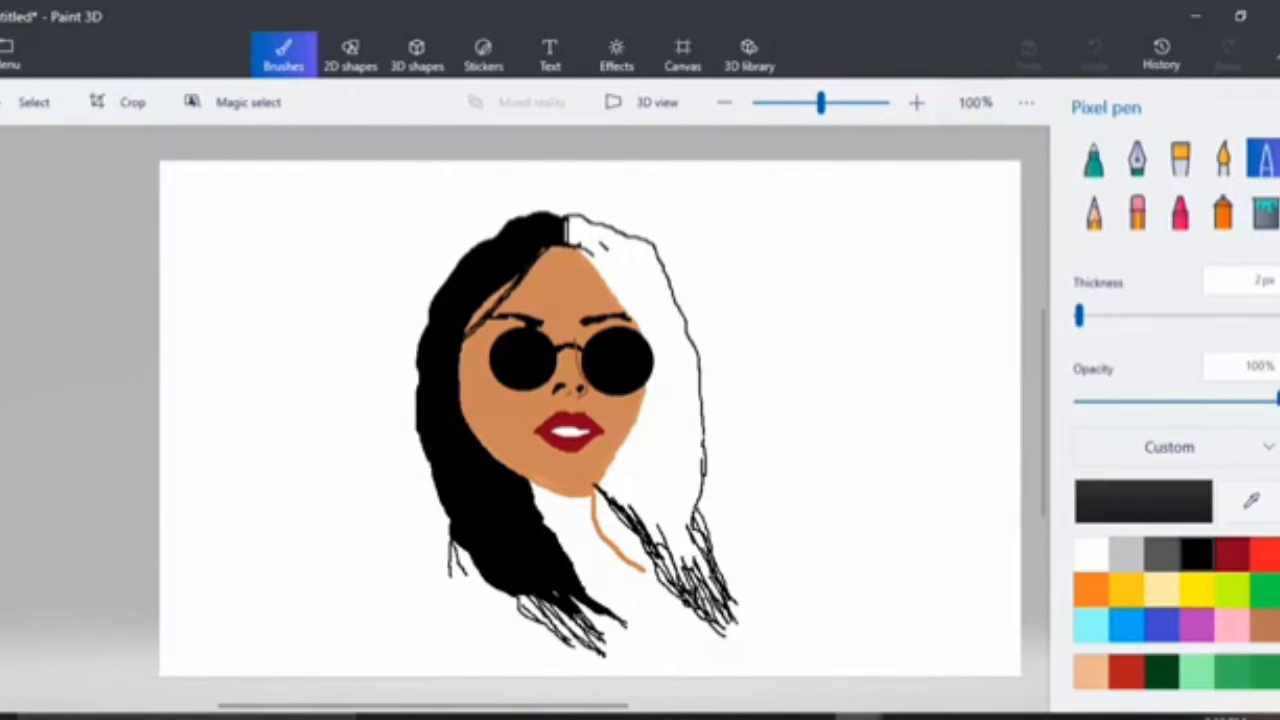
pyautogui.moveTo(686, 584); pyautogui.dragTo(716, 628)
pyautogui.moveTo(658, 513); pyautogui.dragTo(718, 601)
pyautogui.moveTo(708, 520); pyautogui.dragTo(722, 592)
pyautogui.moveTo(705, 462); pyautogui.dragTo(699, 517)
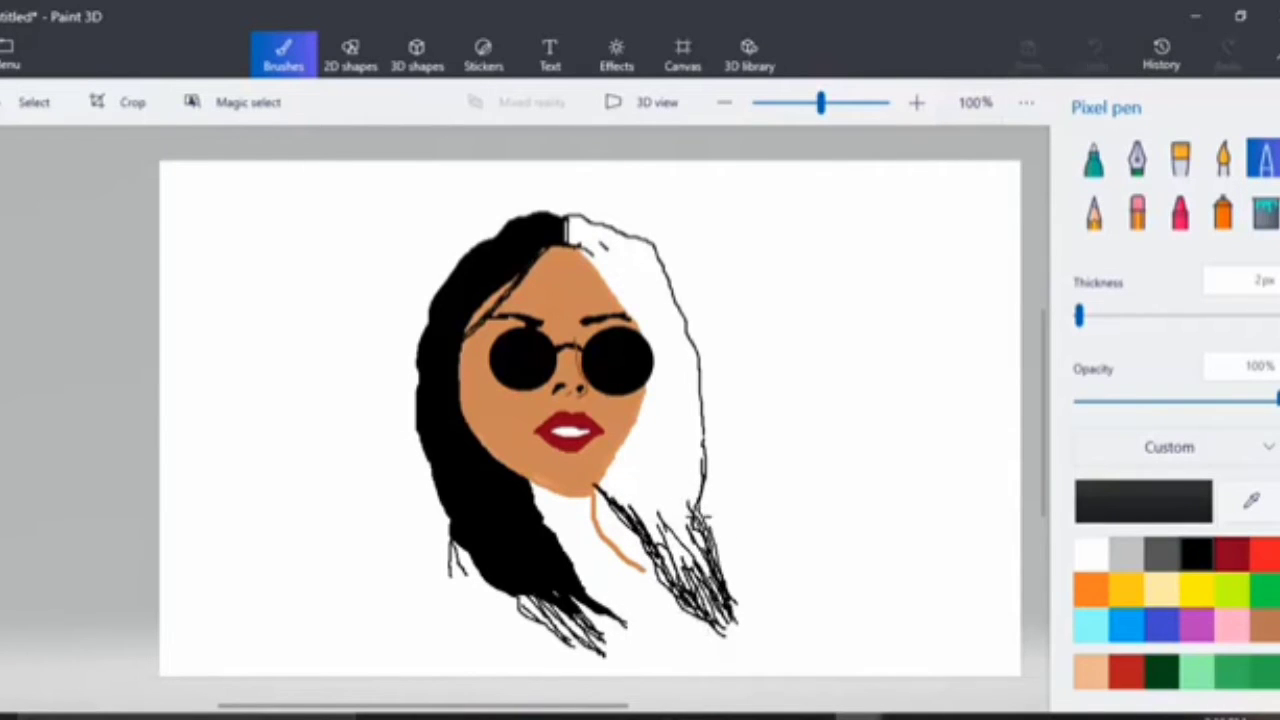
# Trace the right edge of the face in black from the parting down to the chin to close the hair outline.
pyautogui.moveTo(569, 244); pyautogui.dragTo(582, 250)
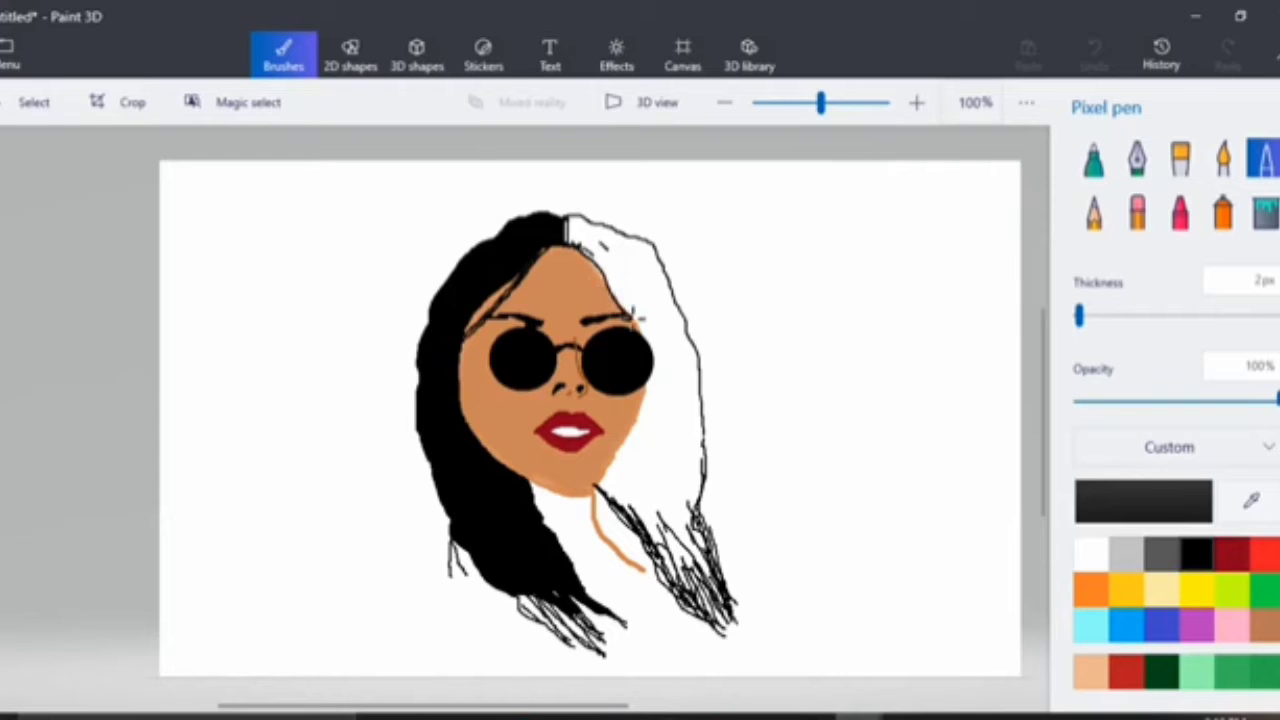
pyautogui.moveTo(632, 318); pyautogui.dragTo(640, 333)
pyautogui.moveTo(646, 390); pyautogui.dragTo(641, 416)
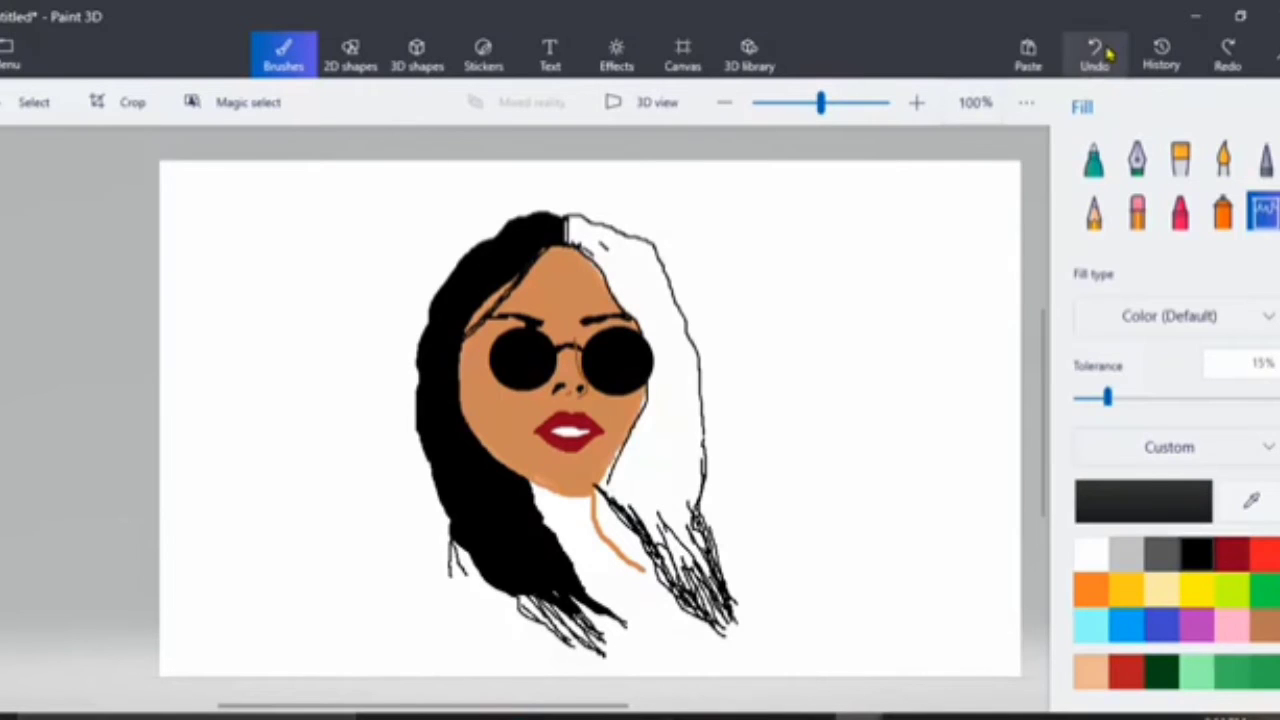
pyautogui.click(1263, 158)
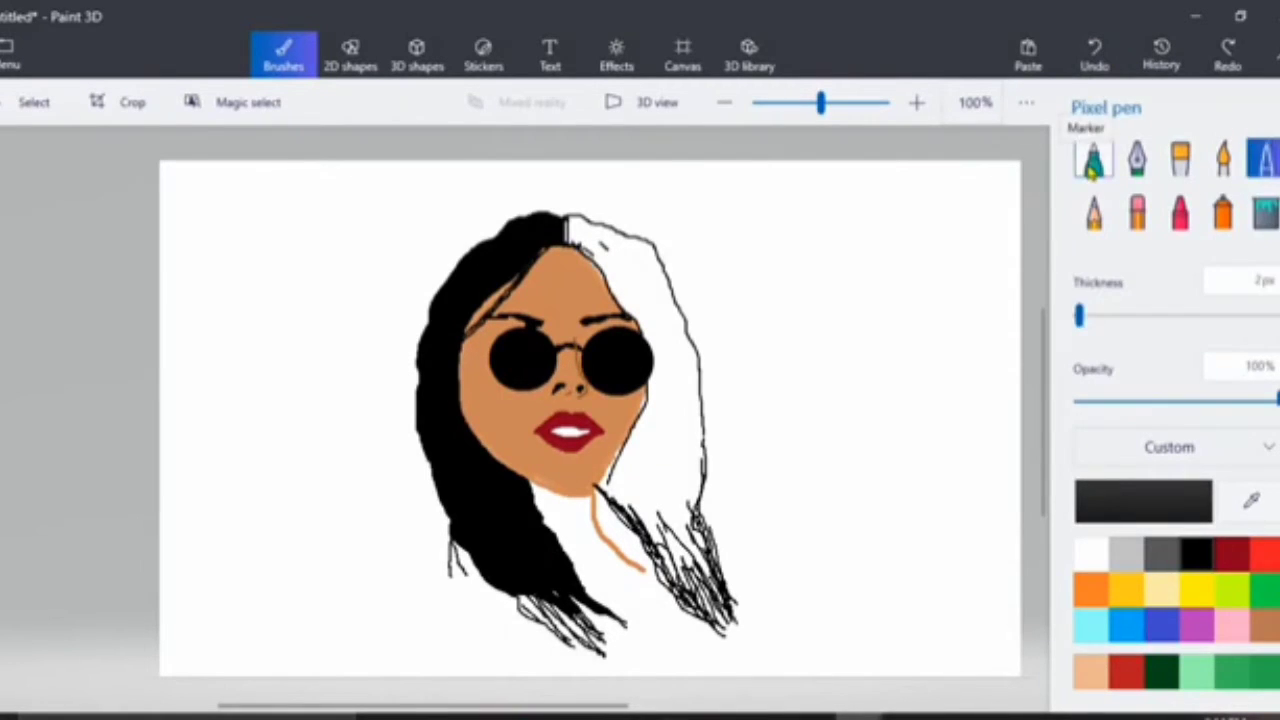
# Paint the inner part of the right hair section black with the Marker at 46 px, from near the parting down beside the neck.
pyautogui.click(1093, 158)
pyautogui.moveTo(669, 397)
pyautogui.mouseDown()
pyautogui.moveTo(660, 306)
pyautogui.moveTo(620, 268)
pyautogui.mouseUp()
pyautogui.moveTo(661, 465)
pyautogui.mouseDown()
pyautogui.moveTo(645, 470)
pyautogui.moveTo(700, 588)
pyautogui.mouseUp()
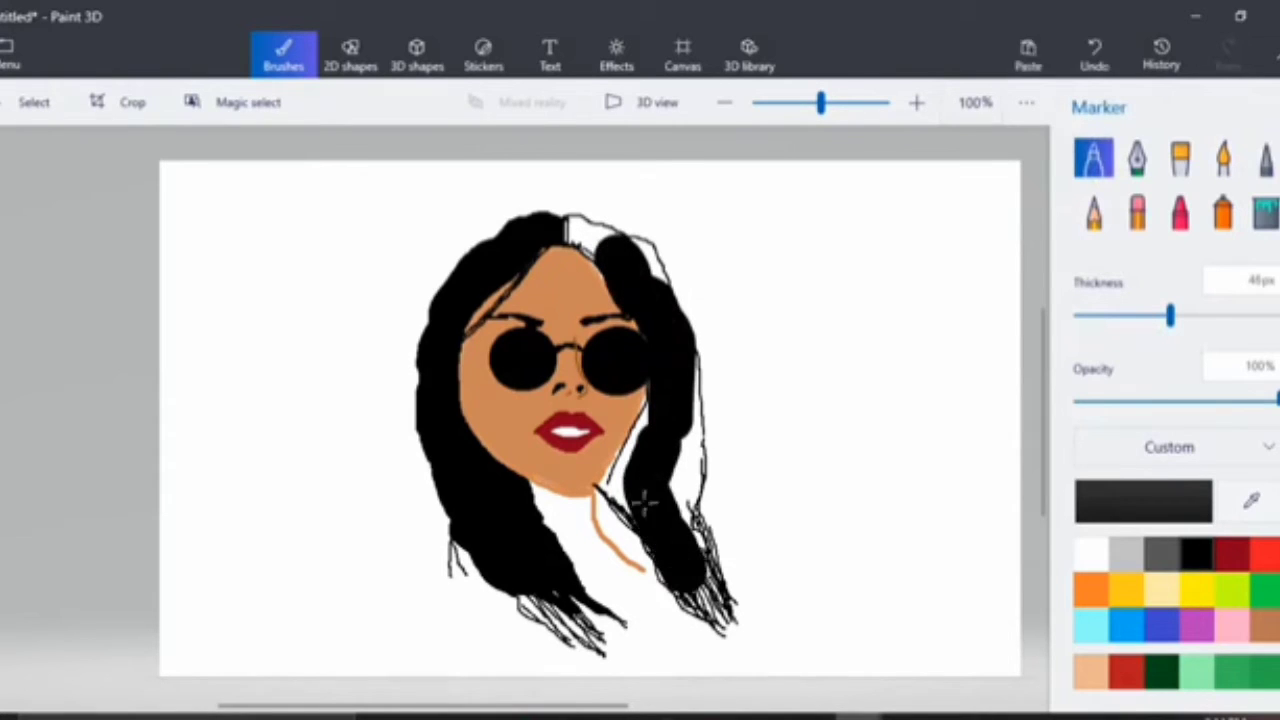
pyautogui.moveTo(640, 500)
pyautogui.mouseDown()
pyautogui.moveTo(623, 491)
pyautogui.moveTo(660, 426)
pyautogui.mouseUp()
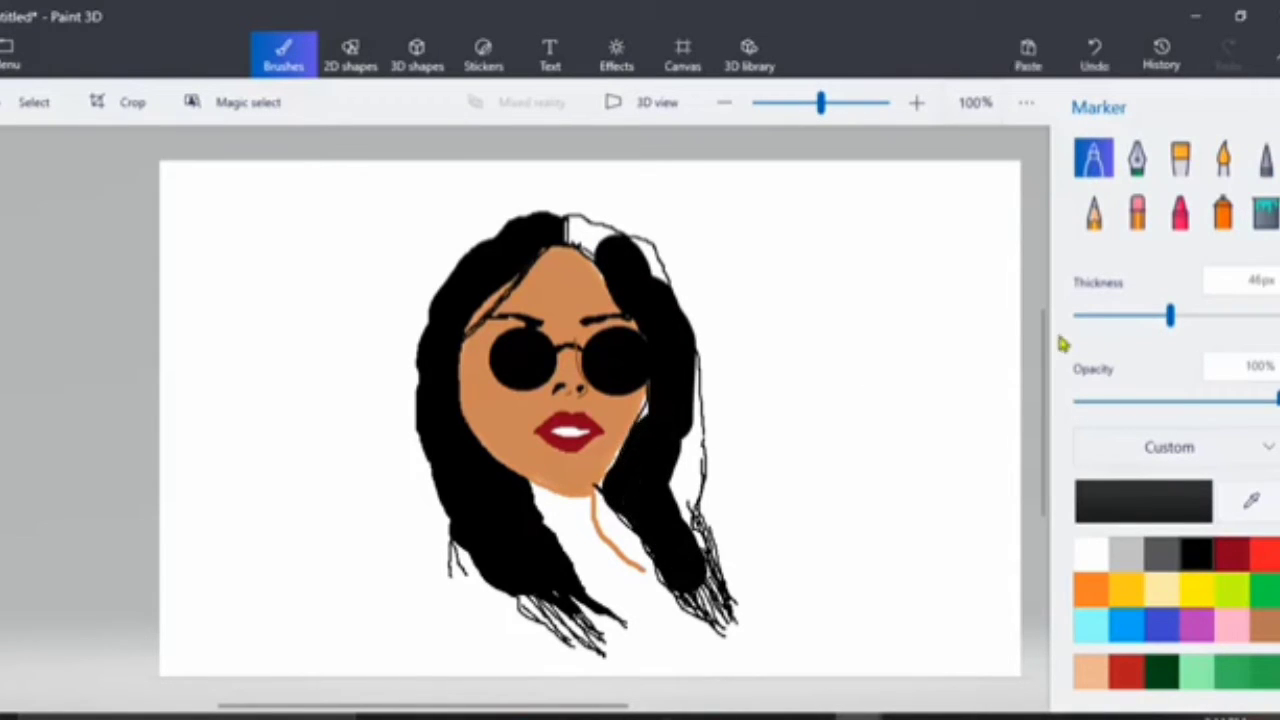
# Fill the remaining gaps of the right hair section in black with a 21 px Marker, from the parting down to the tips.
pyautogui.moveTo(1170, 316); pyautogui.dragTo(1118, 316)
pyautogui.moveTo(641, 423); pyautogui.dragTo(657, 394)
pyautogui.moveTo(612, 478); pyautogui.dragTo(608, 483)
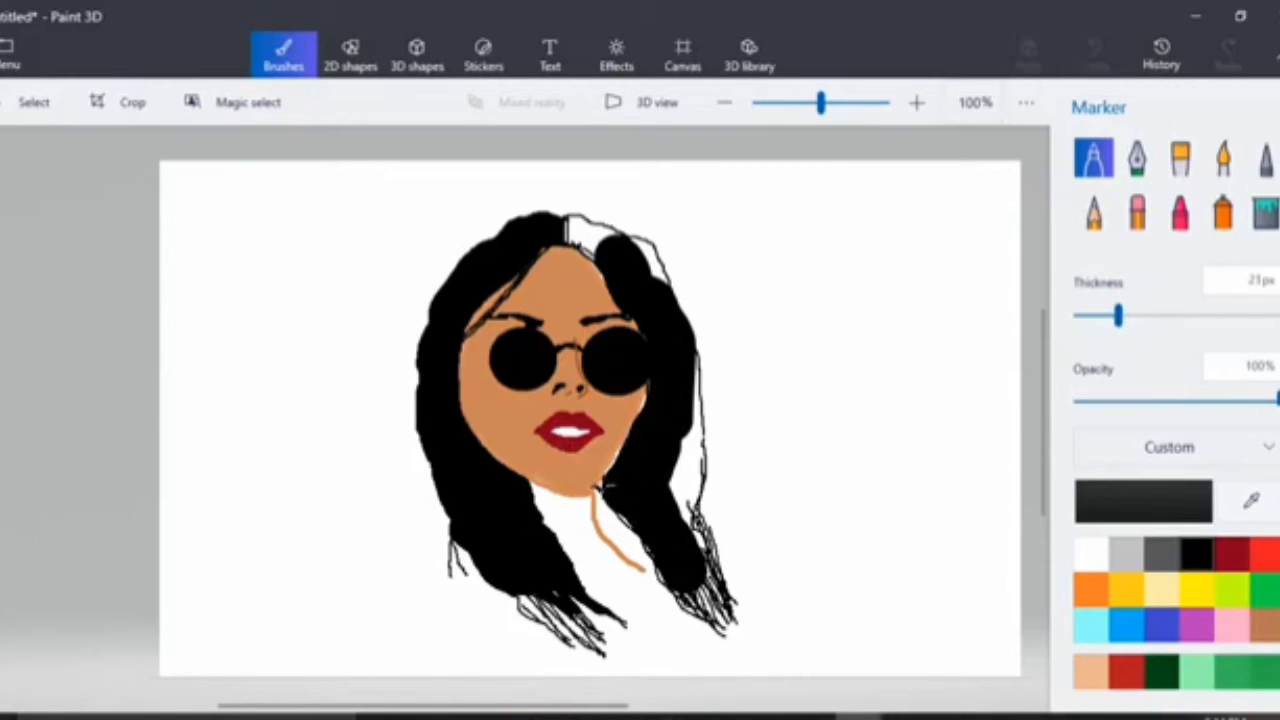
pyautogui.moveTo(644, 418)
pyautogui.mouseDown()
pyautogui.moveTo(657, 371)
pyautogui.moveTo(688, 495)
pyautogui.moveTo(683, 540)
pyautogui.moveTo(695, 345)
pyautogui.mouseUp()
pyautogui.moveTo(652, 275)
pyautogui.mouseDown()
pyautogui.moveTo(600, 232)
pyautogui.moveTo(572, 228)
pyautogui.moveTo(669, 300)
pyautogui.mouseUp()
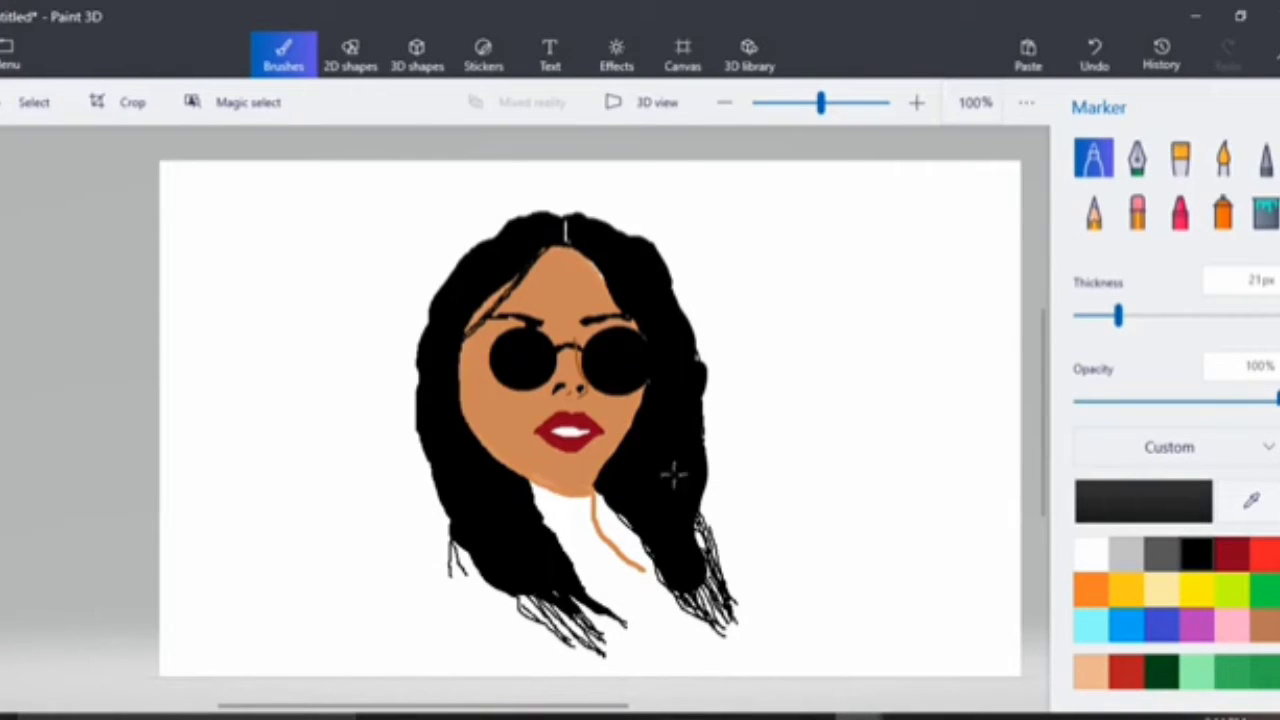
pyautogui.moveTo(628, 492)
pyautogui.mouseDown()
pyautogui.moveTo(618, 528)
pyautogui.moveTo(650, 548)
pyautogui.moveTo(705, 525)
pyautogui.moveTo(698, 570)
pyautogui.moveTo(718, 598)
pyautogui.mouseUp()
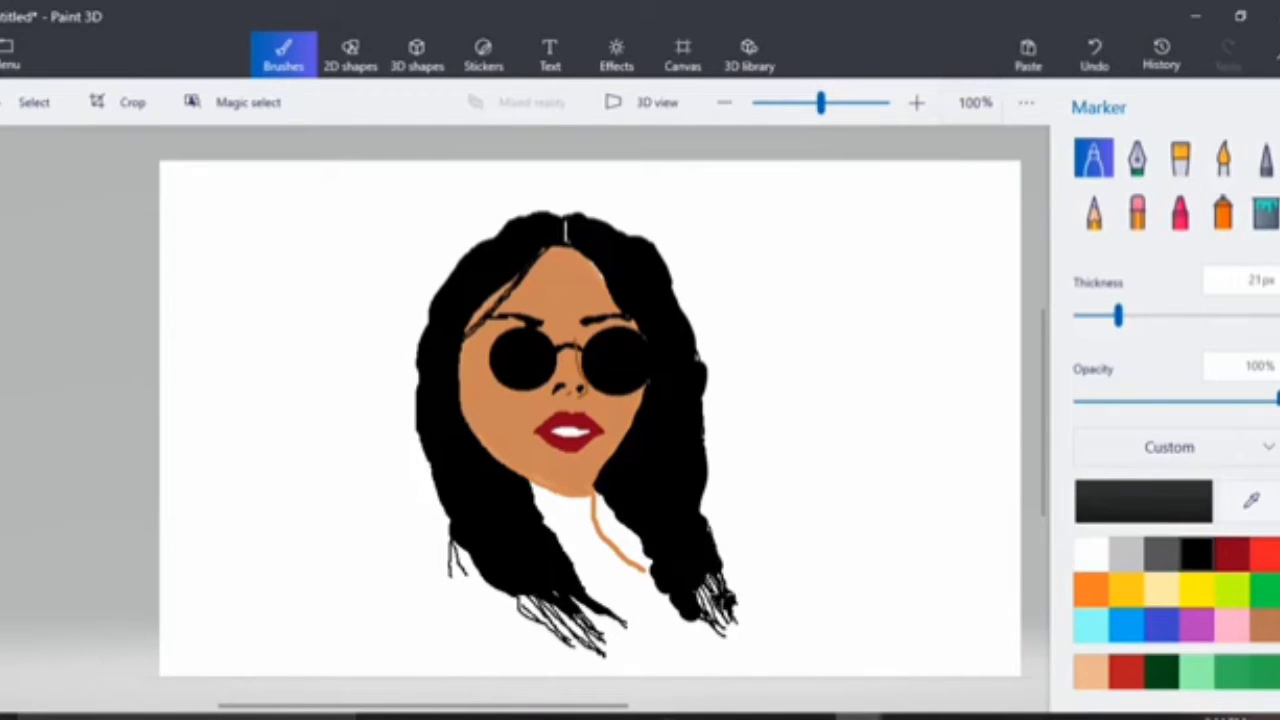
# Add fine black strands to the right hair section's tips with a 3 px Marker.
pyautogui.click(1081, 316)
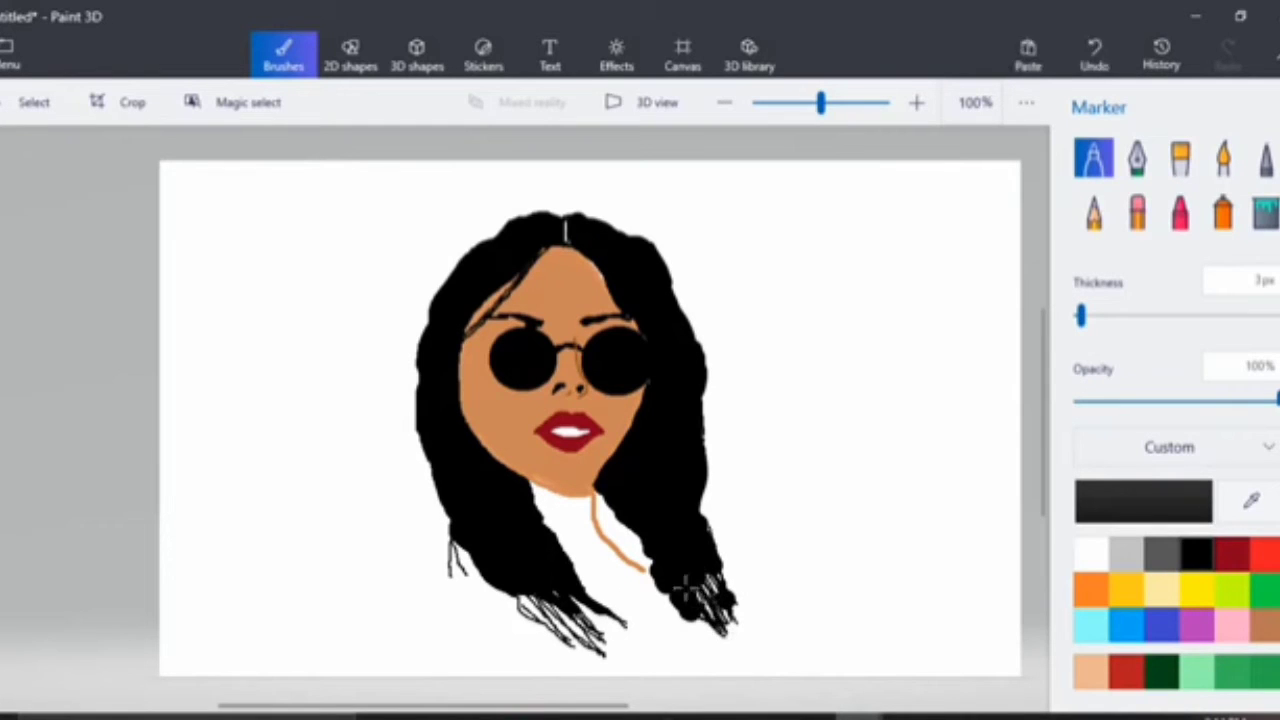
pyautogui.moveTo(700, 580)
pyautogui.mouseDown()
pyautogui.moveTo(722, 620)
pyautogui.moveTo(748, 612)
pyautogui.moveTo(675, 588)
pyautogui.moveTo(692, 566)
pyautogui.mouseUp()
pyautogui.moveTo(750, 612); pyautogui.dragTo(718, 572)
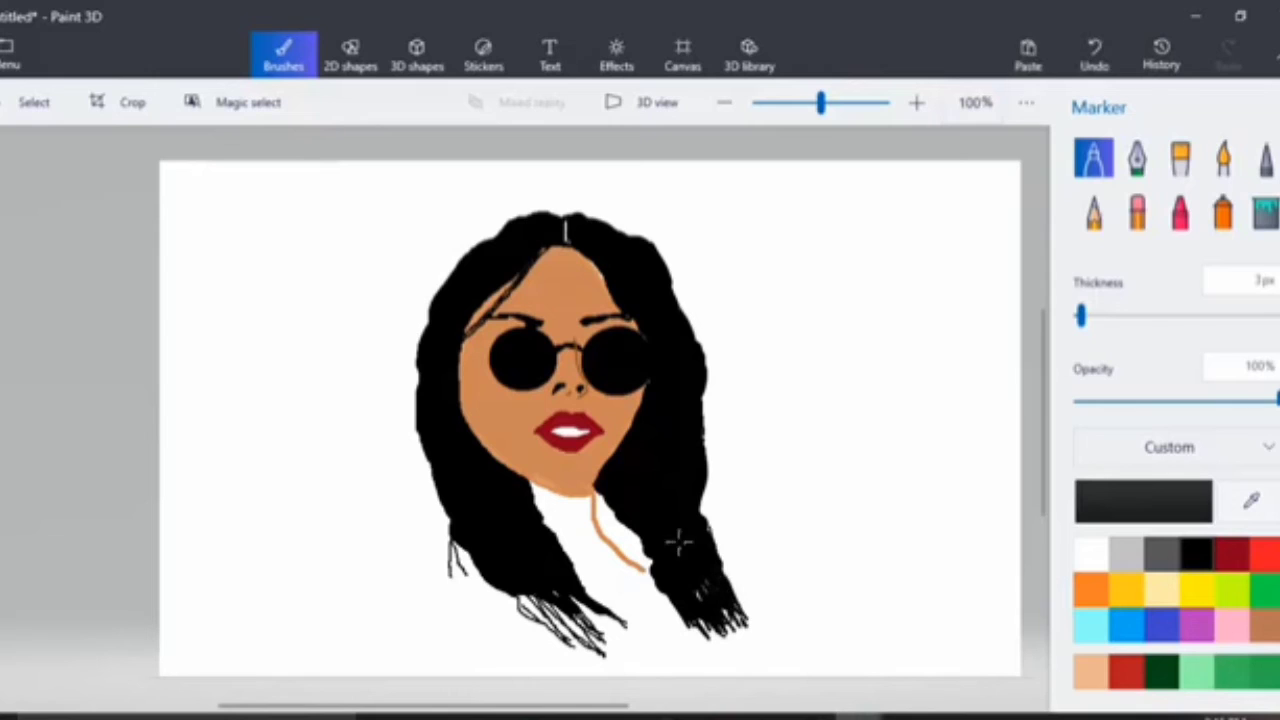
# Thicken the left hair section's tips and outer lower edge with dense black strands using the 3 px Marker.
pyautogui.moveTo(544, 616)
pyautogui.mouseDown()
pyautogui.moveTo(520, 600)
pyautogui.moveTo(570, 640)
pyautogui.moveTo(600, 620)
pyautogui.moveTo(553, 586)
pyautogui.mouseUp()
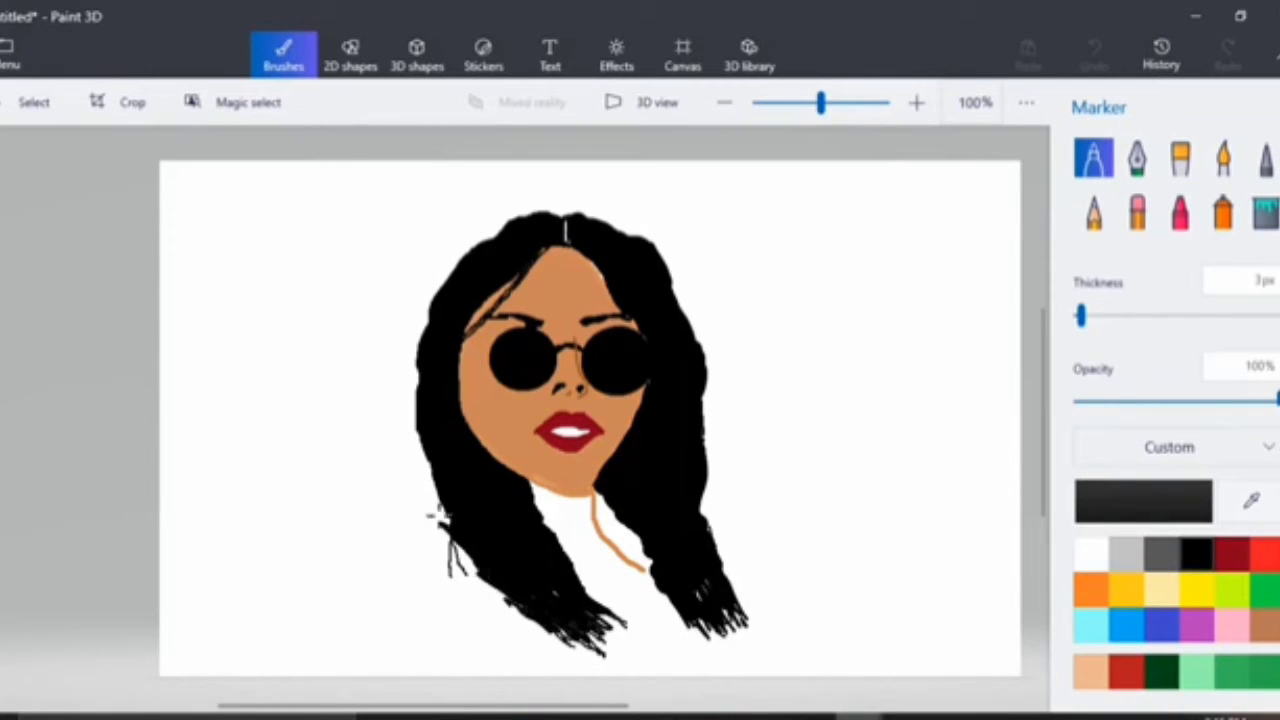
pyautogui.moveTo(432, 515)
pyautogui.mouseDown()
pyautogui.moveTo(465, 545)
pyautogui.moveTo(440, 520)
pyautogui.mouseUp()
pyautogui.moveTo(478, 603)
pyautogui.mouseDown()
pyautogui.moveTo(471, 620)
pyautogui.moveTo(475, 600)
pyautogui.moveTo(505, 605)
pyautogui.mouseUp()
pyautogui.moveTo(455, 530)
pyautogui.mouseDown()
pyautogui.moveTo(428, 476)
pyautogui.moveTo(491, 571)
pyautogui.moveTo(445, 491)
pyautogui.moveTo(452, 532)
pyautogui.mouseUp()
pyautogui.moveTo(450, 525); pyautogui.dragTo(440, 562)
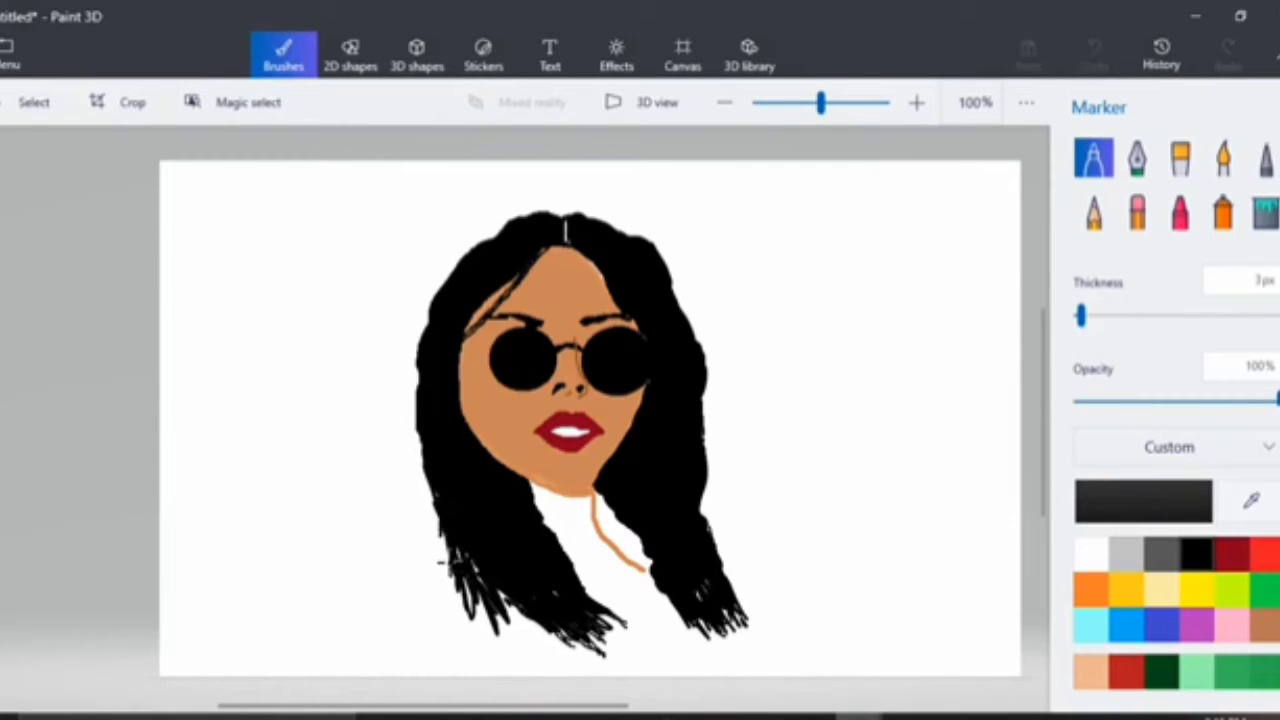
pyautogui.moveTo(443, 516); pyautogui.dragTo(466, 624)
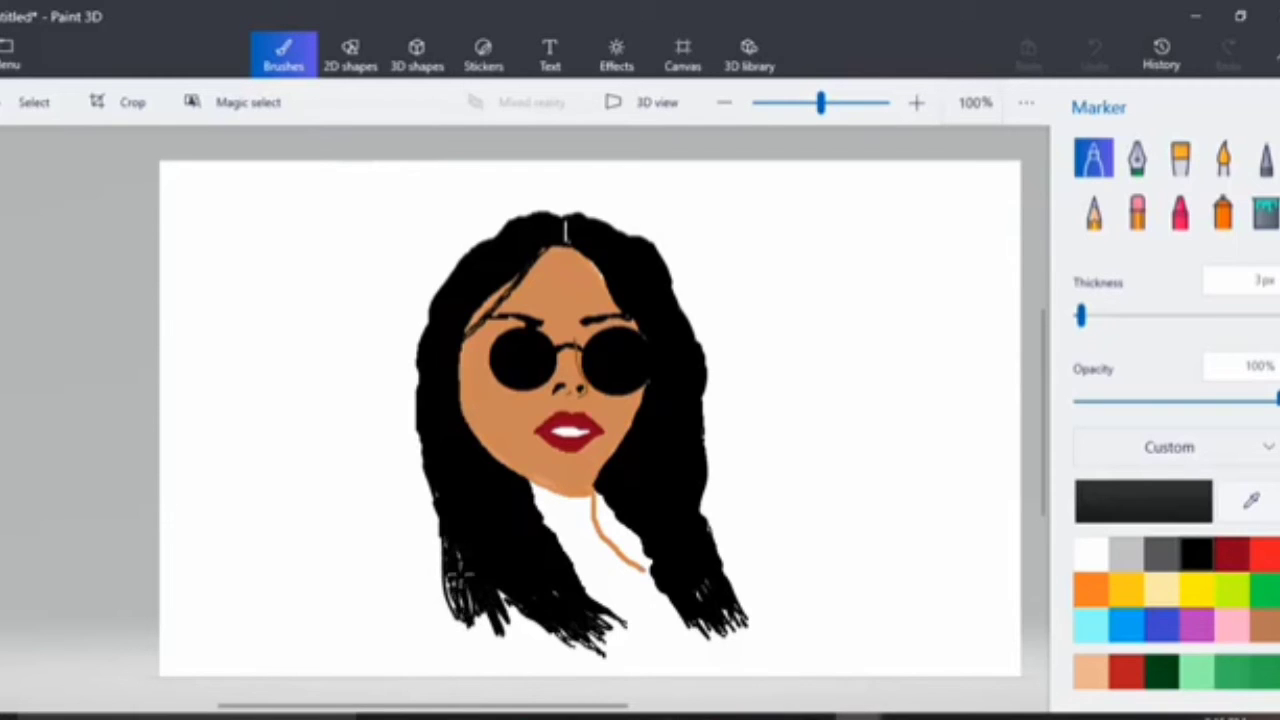
pyautogui.moveTo(460, 576)
pyautogui.mouseDown()
pyautogui.moveTo(479, 628)
pyautogui.moveTo(545, 622)
pyautogui.mouseUp()
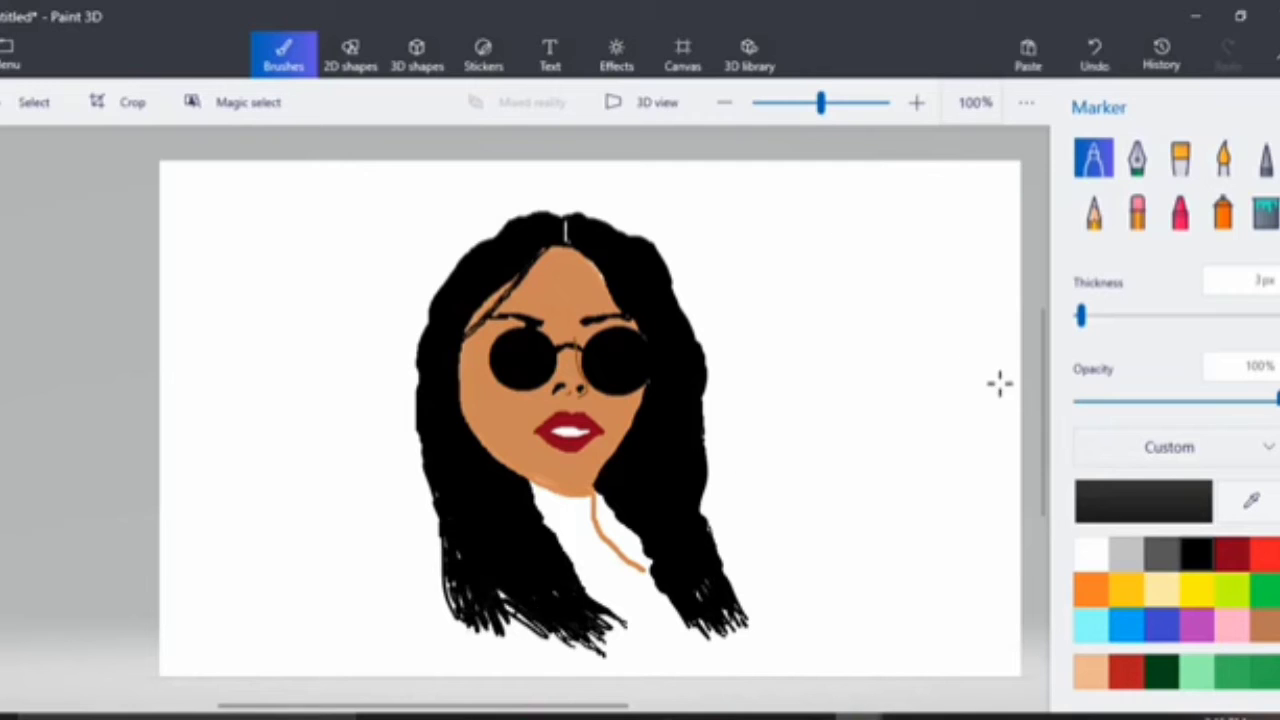
# Paint over the orange neck line in white with a 33 px Marker.
pyautogui.click(1091, 553)
pyautogui.moveTo(1080, 316); pyautogui.dragTo(1143, 316)
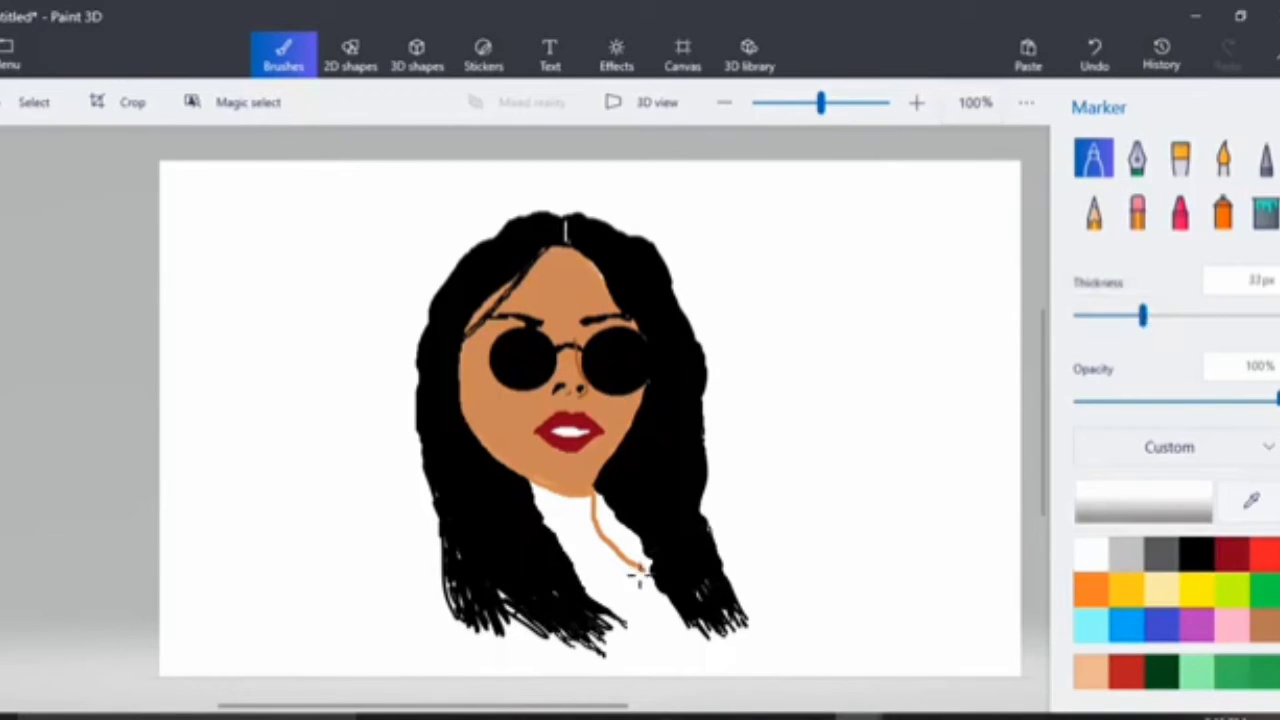
pyautogui.moveTo(637, 578); pyautogui.dragTo(597, 522)
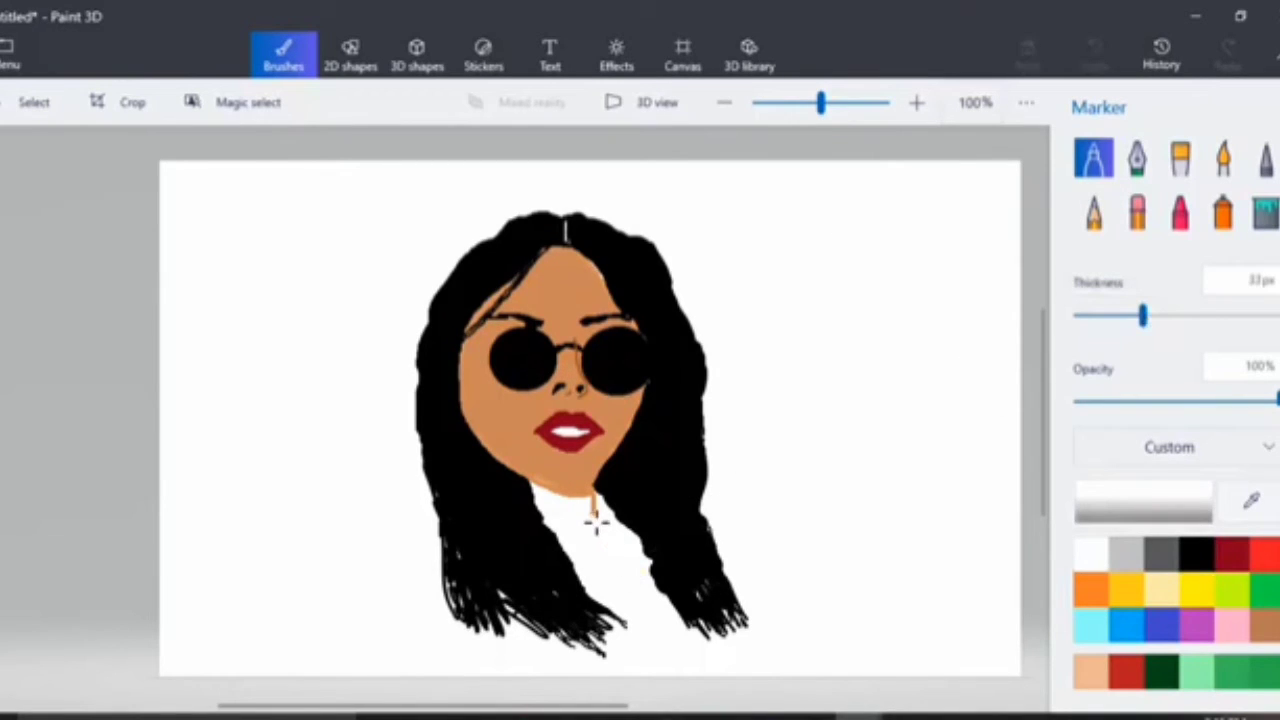
# Mix a darker skin tone from the custom peach colour and trace the lower edge of the chin with a 2 px Pixel pen.
pyautogui.click(1262, 158)
pyautogui.click(1097, 588)
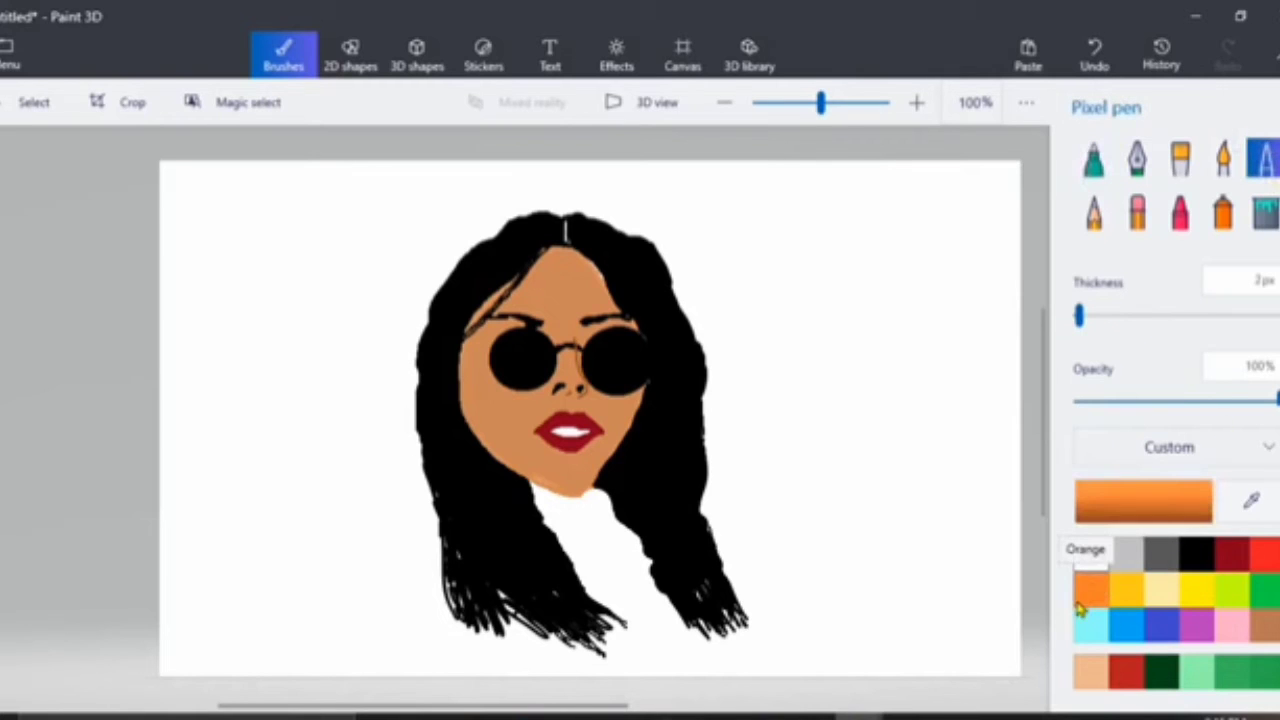
pyautogui.click(1091, 672)
pyautogui.click(1145, 515)
pyautogui.moveTo(577, 229); pyautogui.dragTo(593, 259)
pyautogui.click(591, 563)
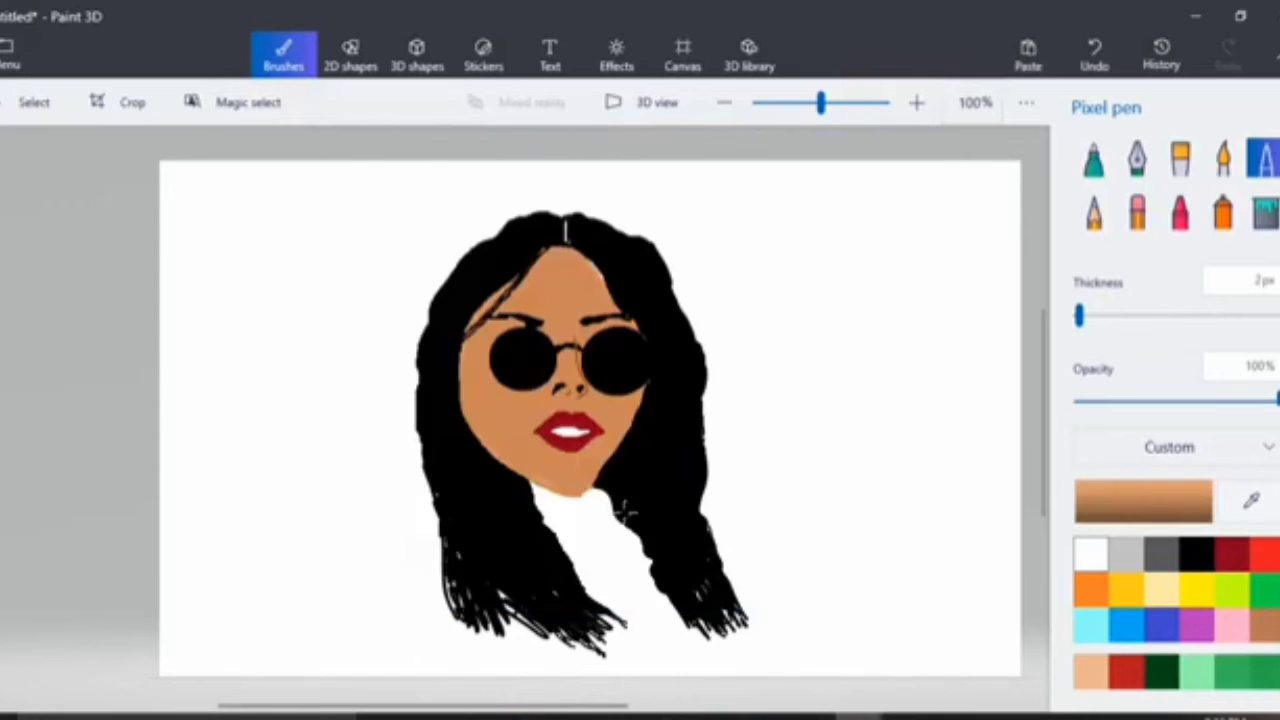
pyautogui.click(1145, 505)
pyautogui.click(640, 299)
pyautogui.click(606, 565)
pyautogui.moveTo(595, 492); pyautogui.dragTo(576, 498)
# Mix the brown c07e51, sketch thin crease lines on the neck, and undo the extra stroke beside the left hair section.
pyautogui.click(1143, 500)
pyautogui.moveTo(625, 288); pyautogui.dragTo(606, 263)
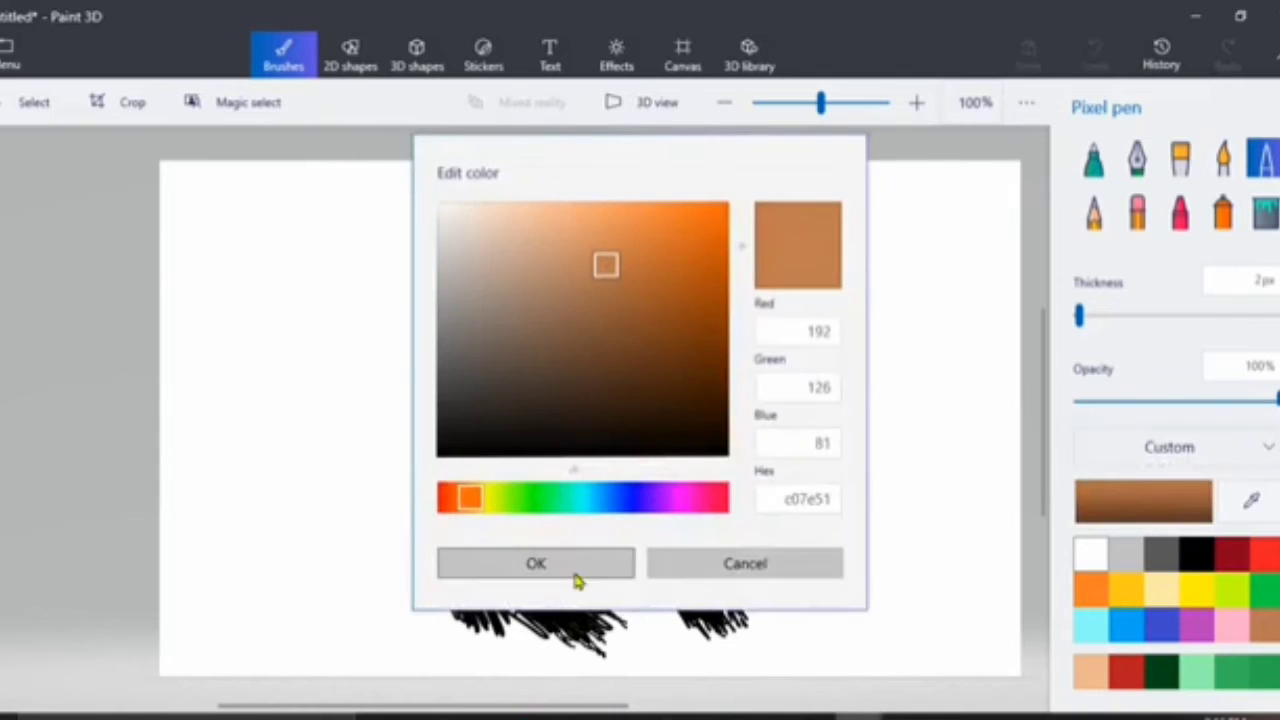
pyautogui.click(578, 576)
pyautogui.moveTo(598, 488); pyautogui.dragTo(597, 498)
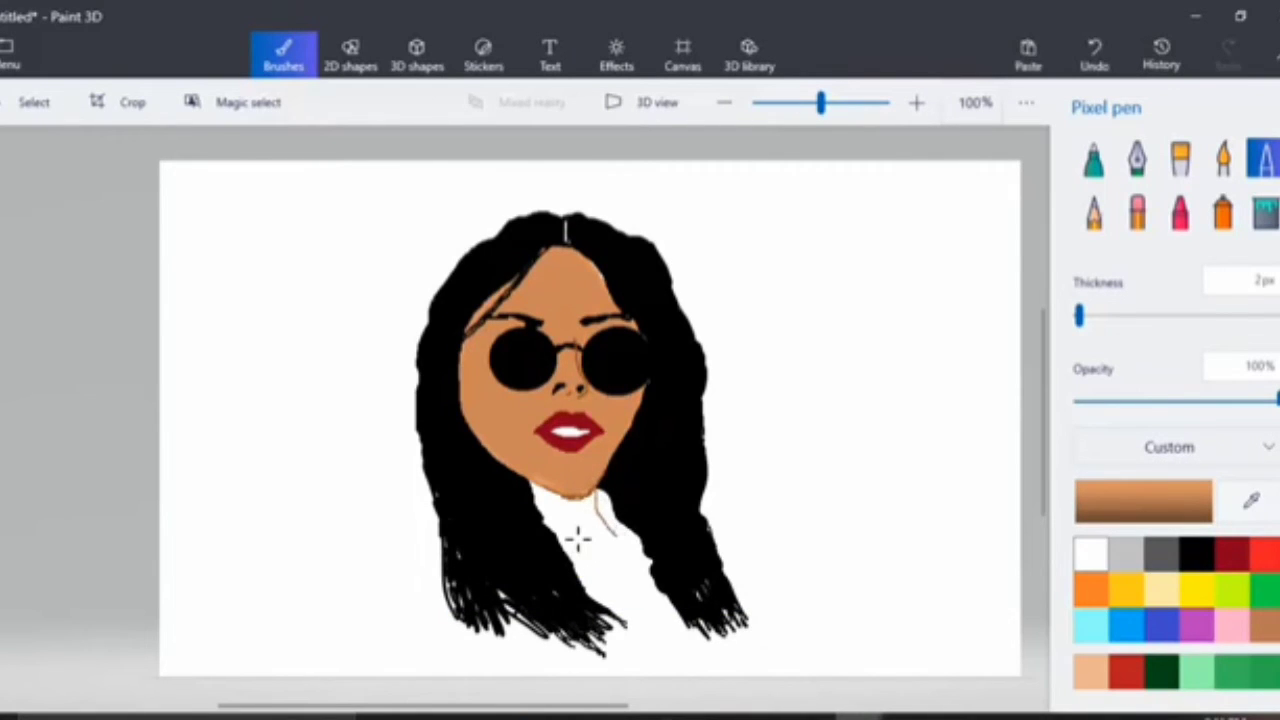
pyautogui.moveTo(569, 526); pyautogui.dragTo(590, 558)
pyautogui.moveTo(442, 545); pyautogui.dragTo(389, 541)
pyautogui.click(1094, 55)
# Extend the canvas downward to make room for the shoulders below the hair.
pyautogui.click(1265, 590)
pyautogui.scroll(-1, 1211, 371)
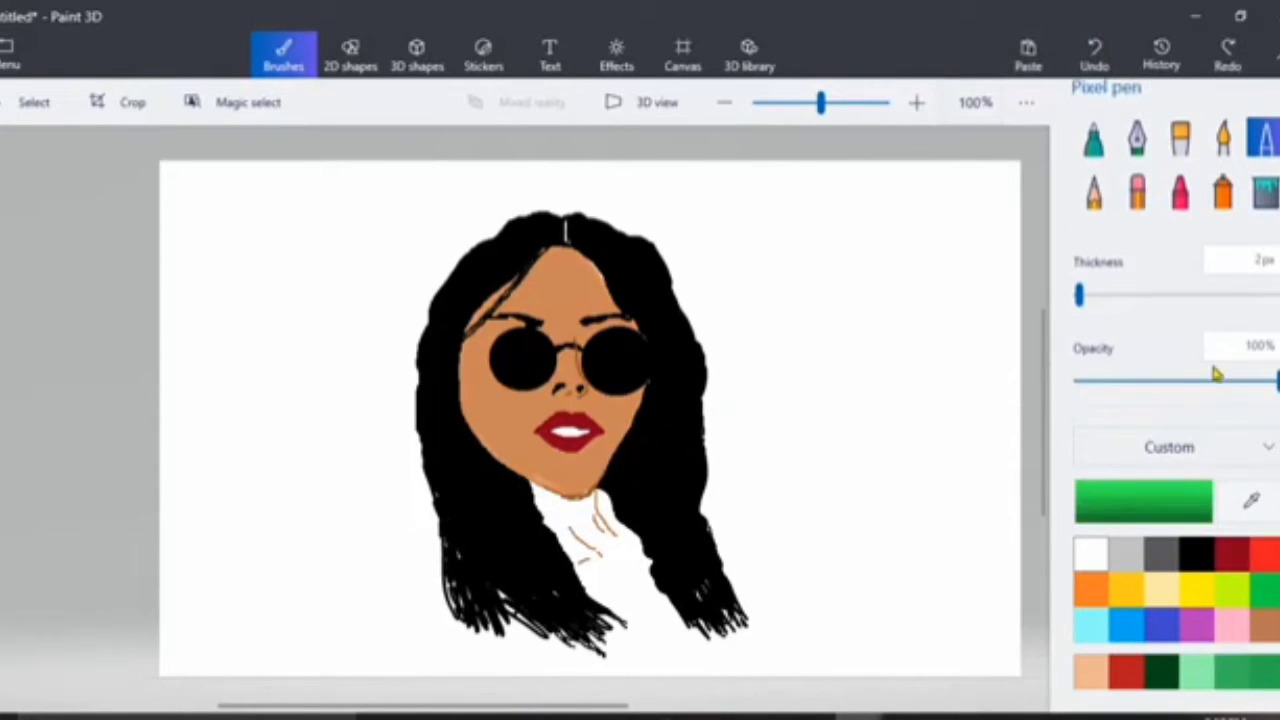
pyautogui.scroll(-2, 1049, 434)
pyautogui.click(688, 60)
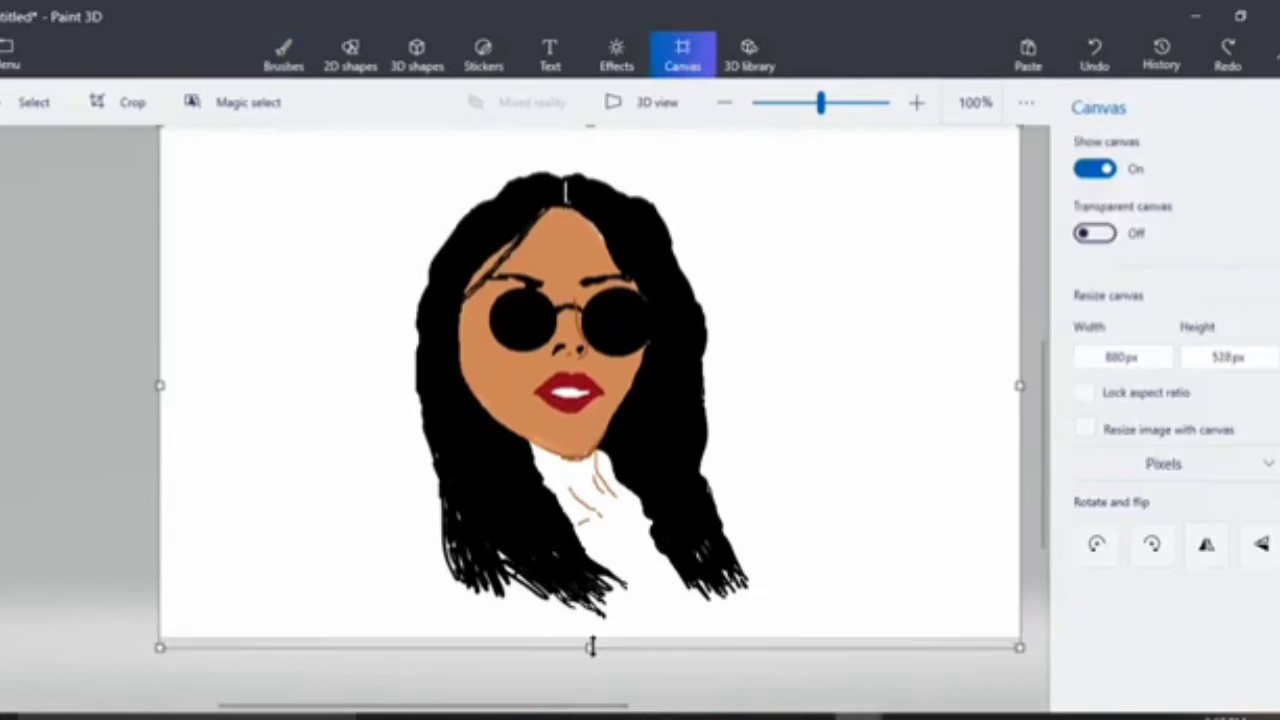
pyautogui.moveTo(591, 645); pyautogui.dragTo(593, 680)
pyautogui.click(283, 55)
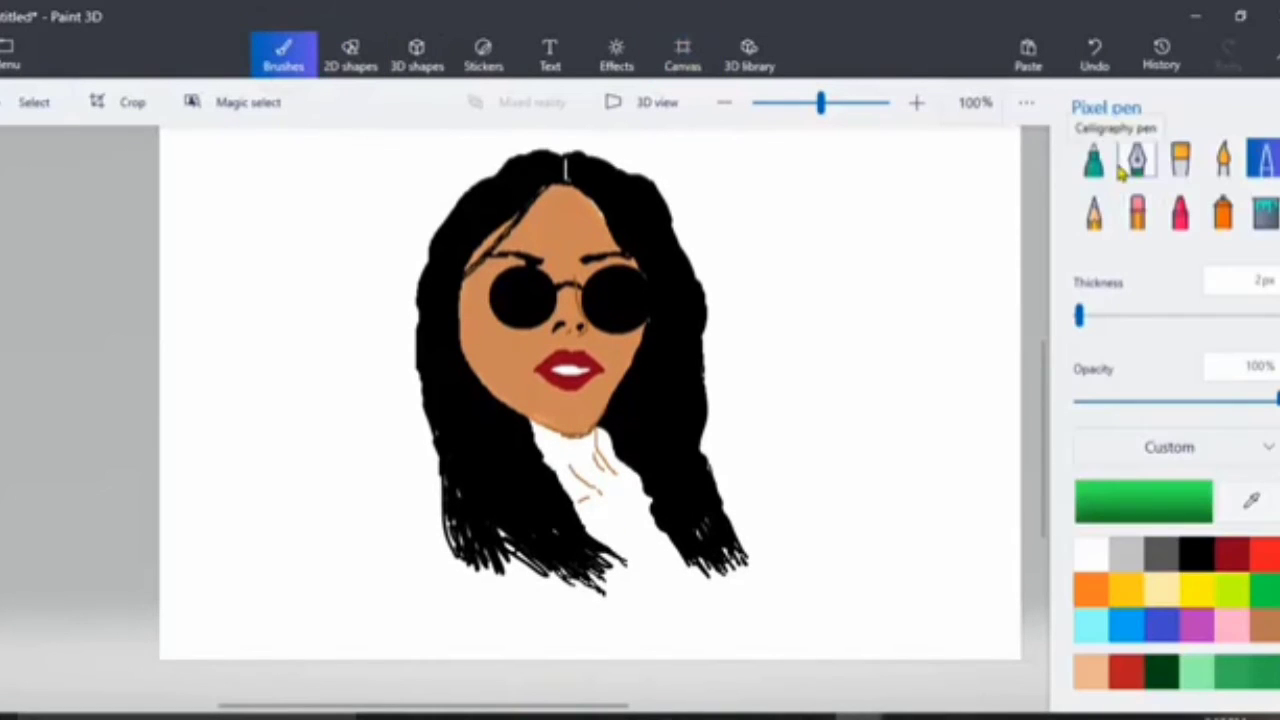
# Draw a thick gold shoulder outline curving outward and down from the left hair section with the Pixel pen.
pyautogui.click(1126, 588)
pyautogui.moveTo(432, 478); pyautogui.dragTo(408, 477)
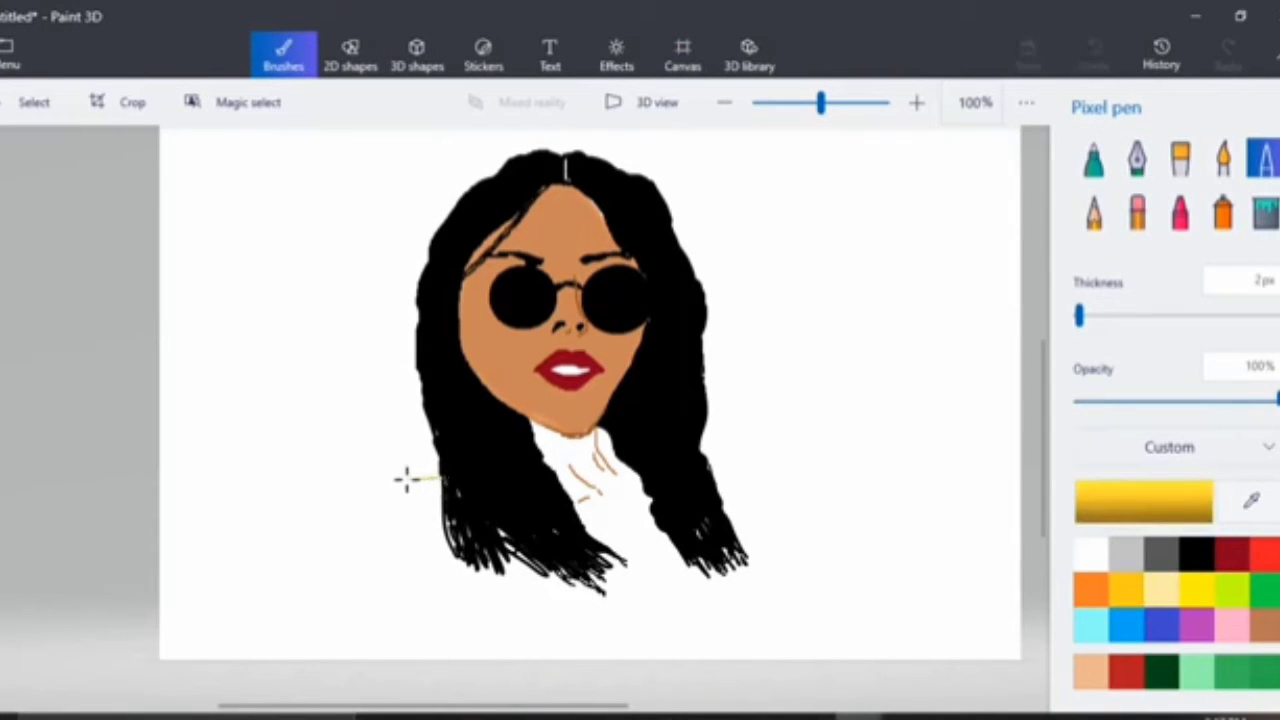
pyautogui.moveTo(1079, 316); pyautogui.dragTo(1103, 316)
pyautogui.moveTo(445, 478)
pyautogui.mouseDown()
pyautogui.moveTo(397, 478)
pyautogui.moveTo(369, 509)
pyautogui.moveTo(364, 575)
pyautogui.mouseUp()
# Add a gold sleeve stroke with a 6 px Pixel pen, slanting across the lower end of the left shoulder outline.
pyautogui.moveTo(1103, 316); pyautogui.dragTo(1088, 316)
pyautogui.click(1196, 553)
pyautogui.click(1126, 590)
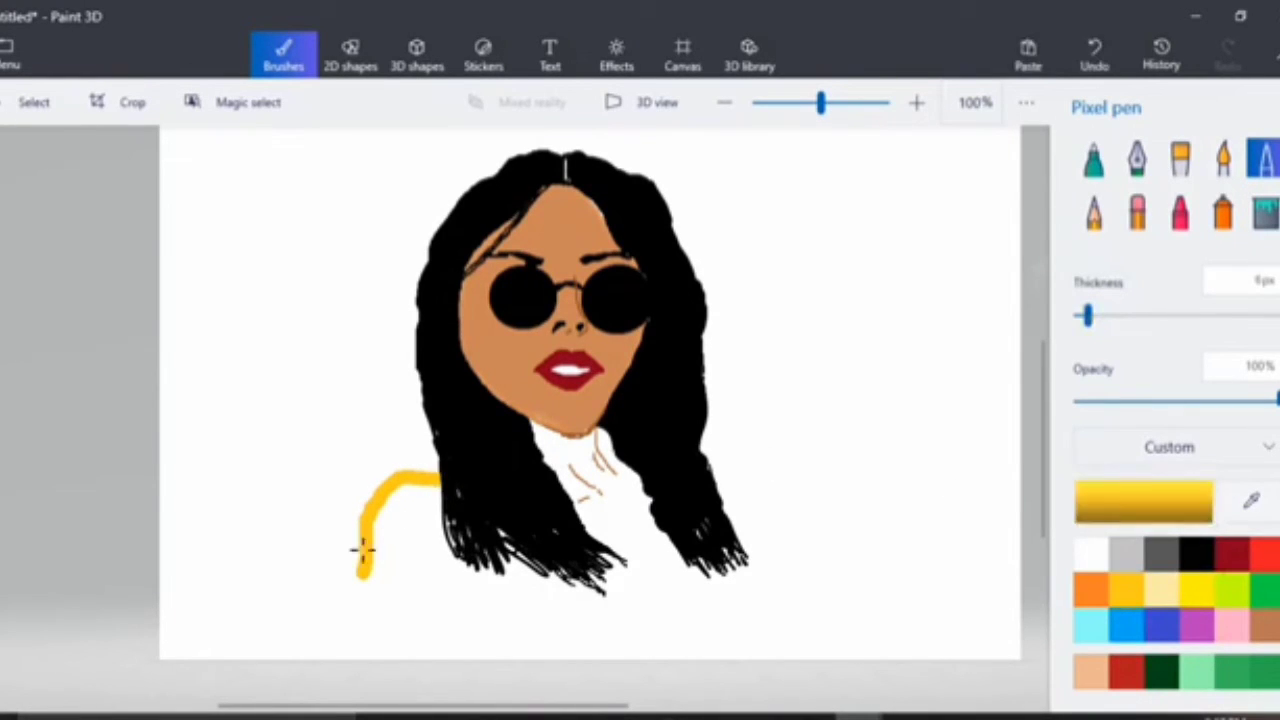
pyautogui.moveTo(400, 524); pyautogui.dragTo(343, 584)
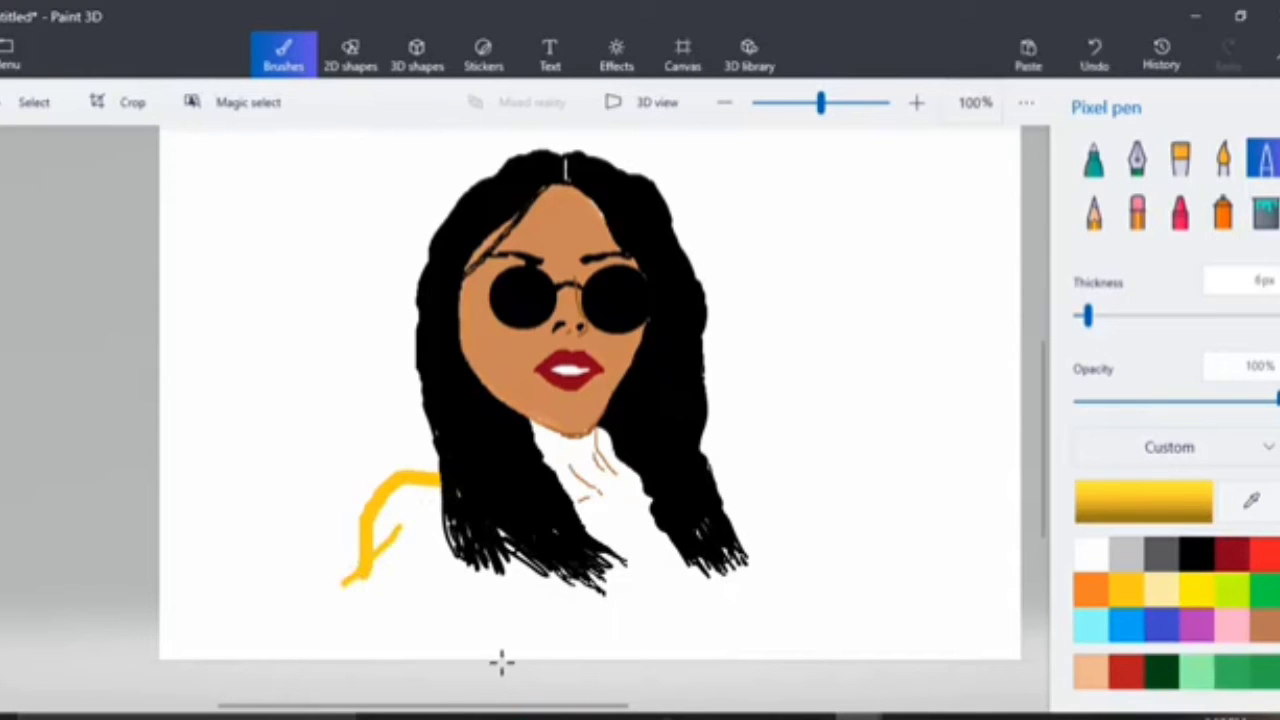
# Mix the dark gold c69e1b and draw a short fold line below the left hair section's tips.
pyautogui.click(1100, 503)
pyautogui.moveTo(700, 197); pyautogui.dragTo(689, 262)
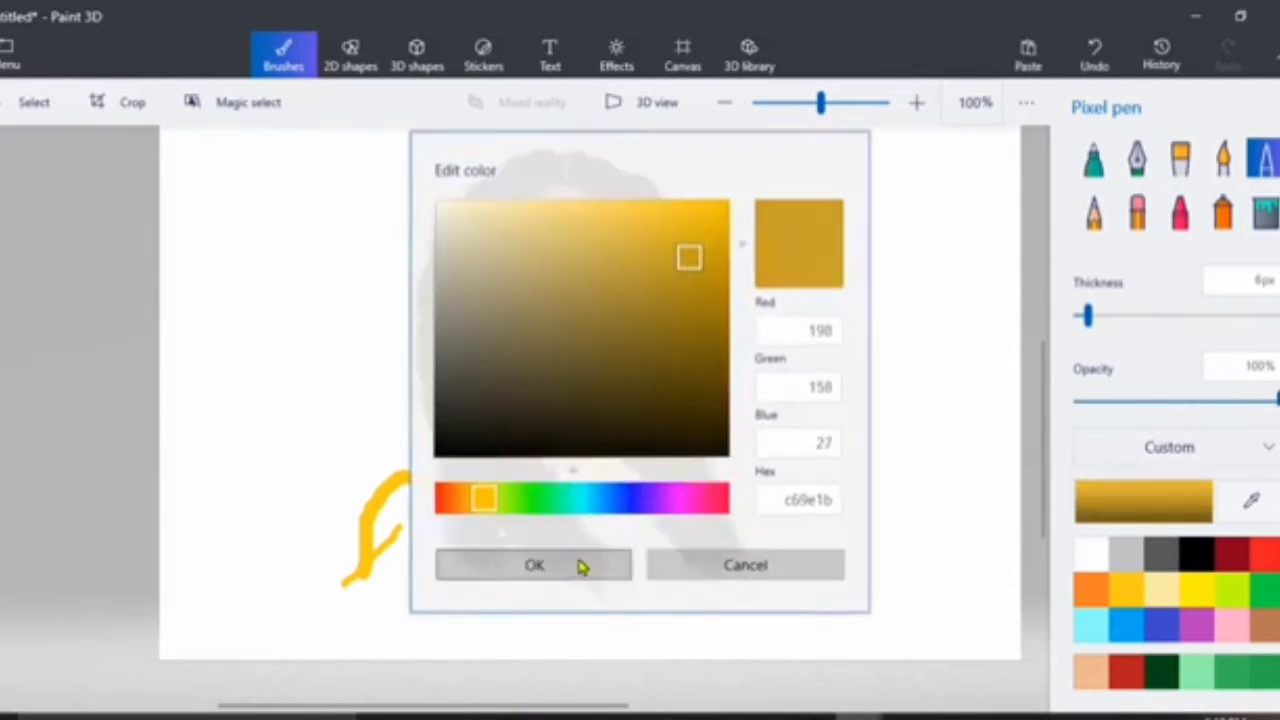
pyautogui.click(580, 563)
pyautogui.moveTo(459, 564); pyautogui.dragTo(484, 626)
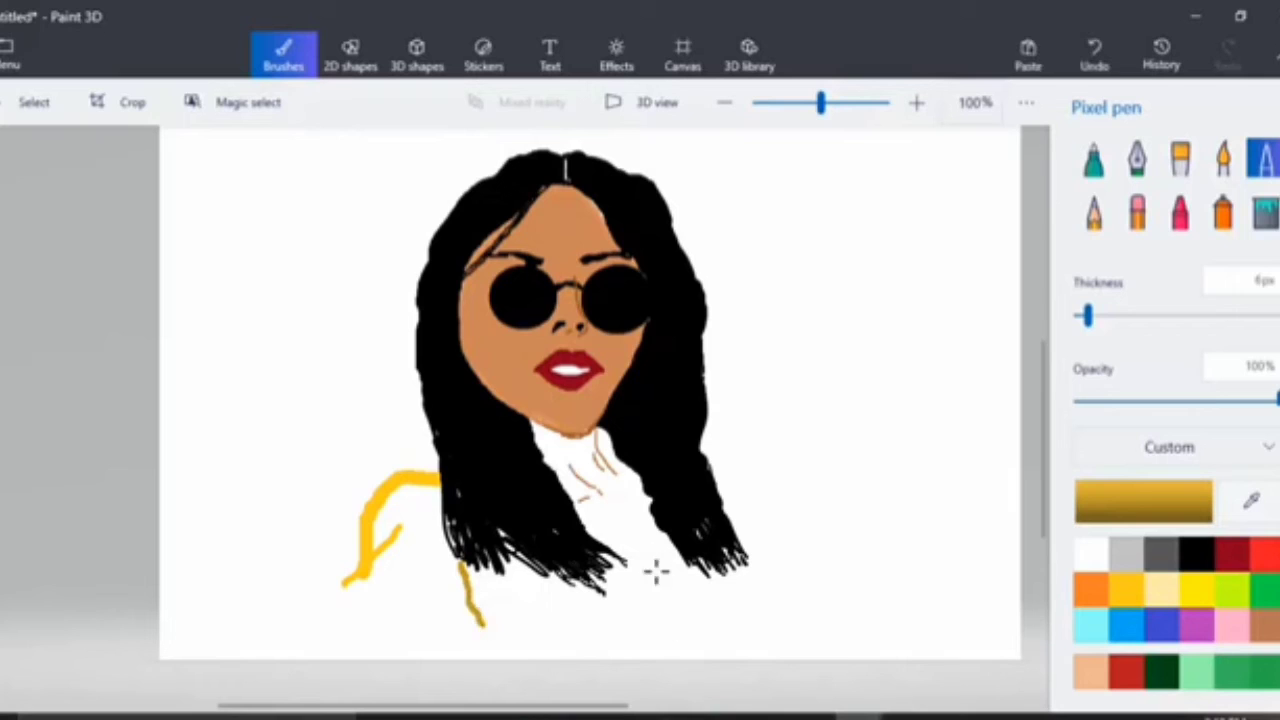
# Draw a curved gold neckline between the two hair sections and a gold shoulder line sloping down from the right hair section.
pyautogui.moveTo(572, 500)
pyautogui.mouseDown()
pyautogui.moveTo(604, 511)
pyautogui.moveTo(641, 482)
pyautogui.mouseUp()
pyautogui.click(1095, 55)
pyautogui.click(1125, 588)
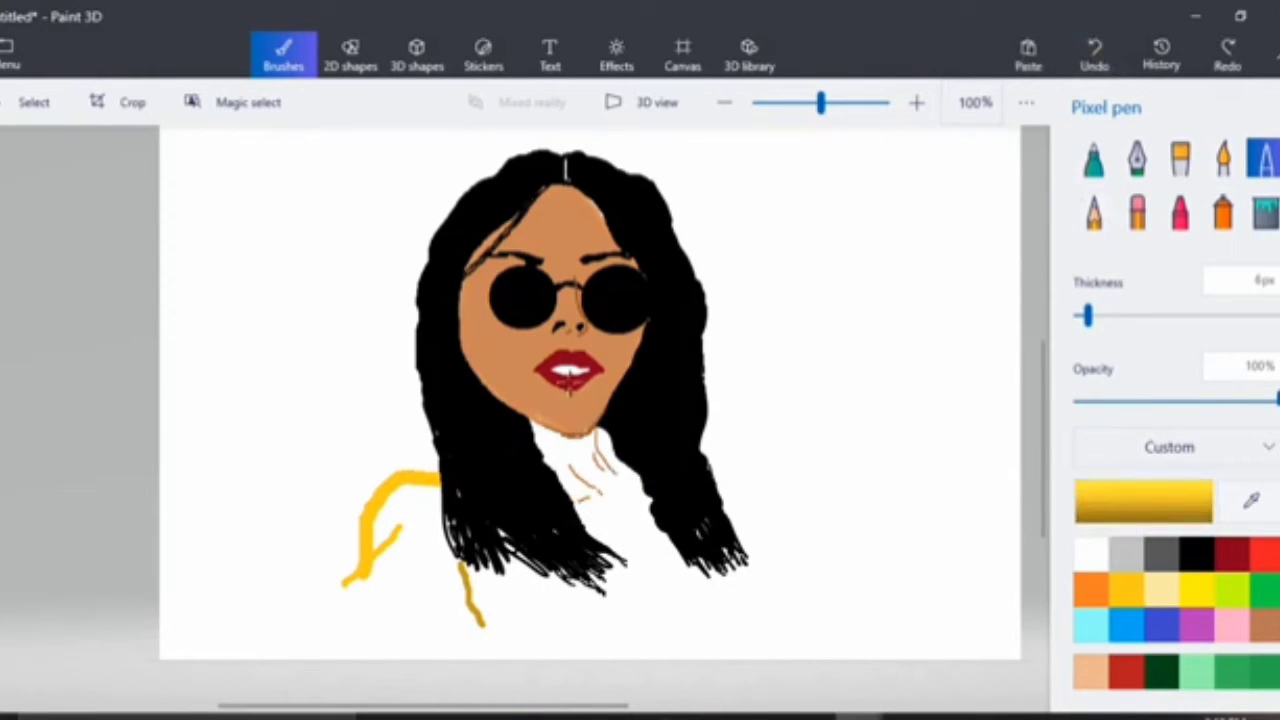
pyautogui.moveTo(562, 478)
pyautogui.mouseDown()
pyautogui.moveTo(590, 492)
pyautogui.moveTo(633, 476)
pyautogui.mouseUp()
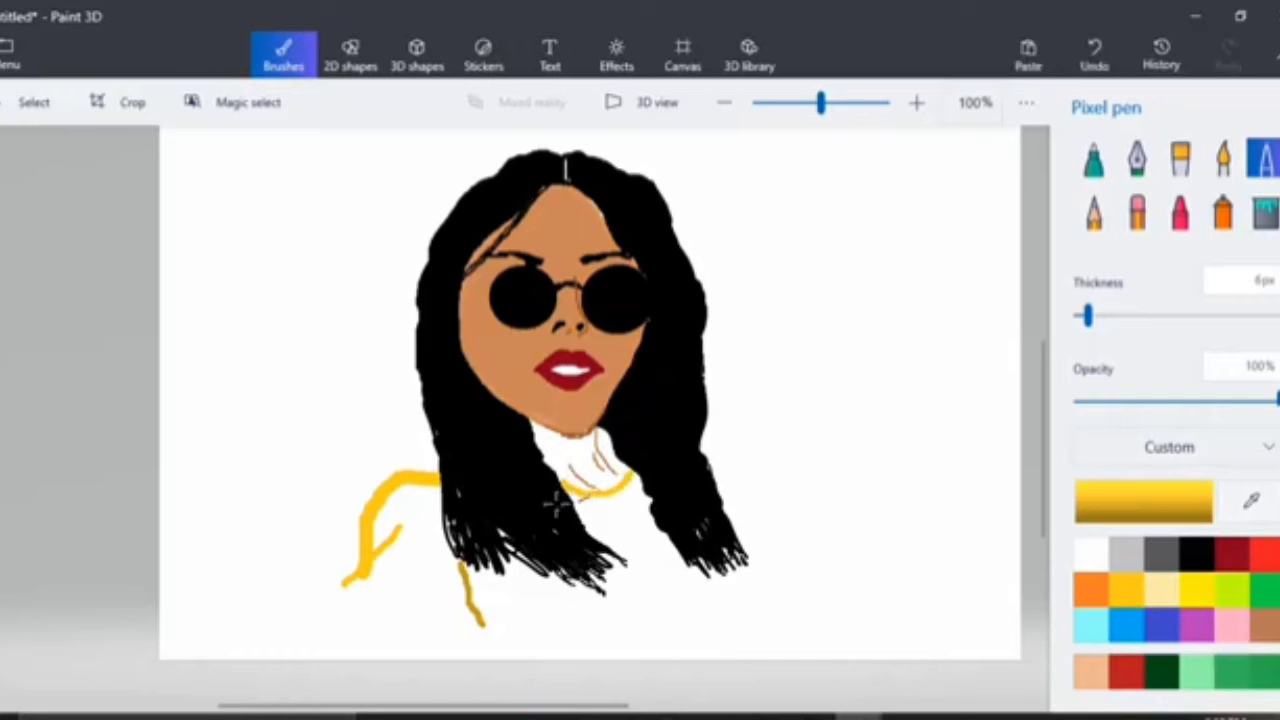
pyautogui.moveTo(706, 425); pyautogui.dragTo(792, 487)
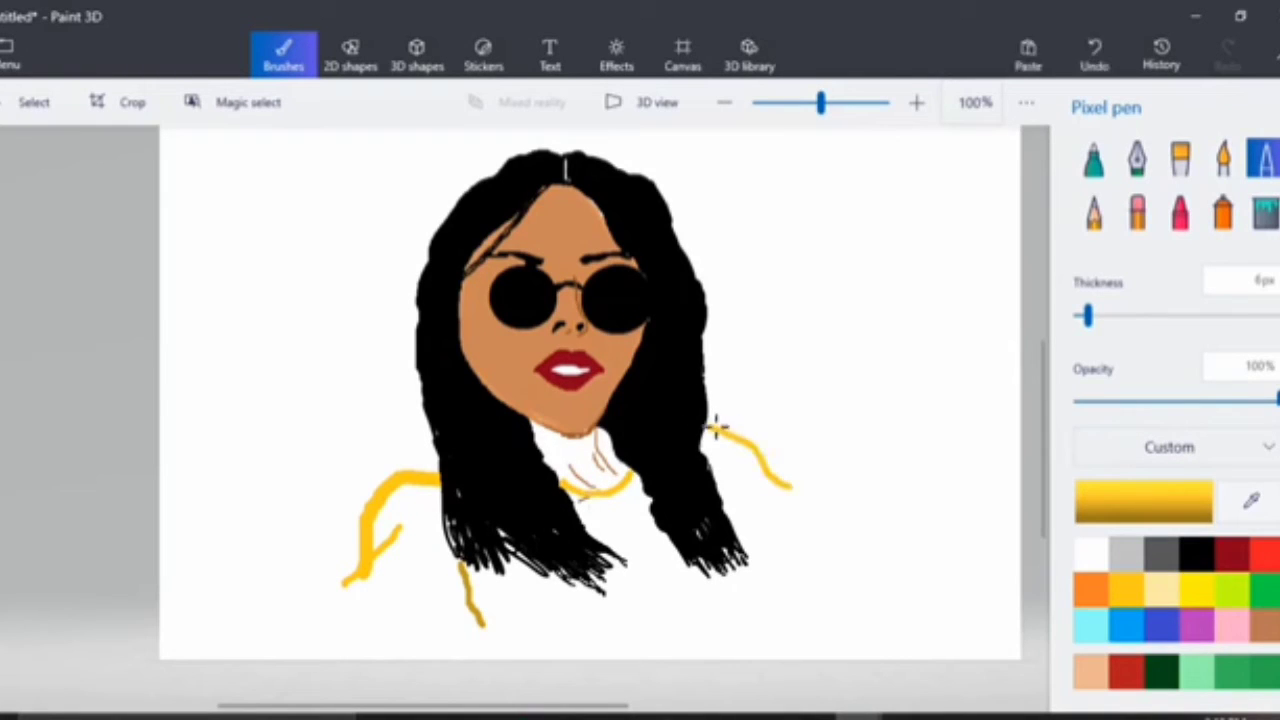
# Crop the canvas to a height of 502 px and trim its empty left and right sides close to the portrait.
pyautogui.click(683, 55)
pyautogui.moveTo(594, 657); pyautogui.dragTo(594, 591)
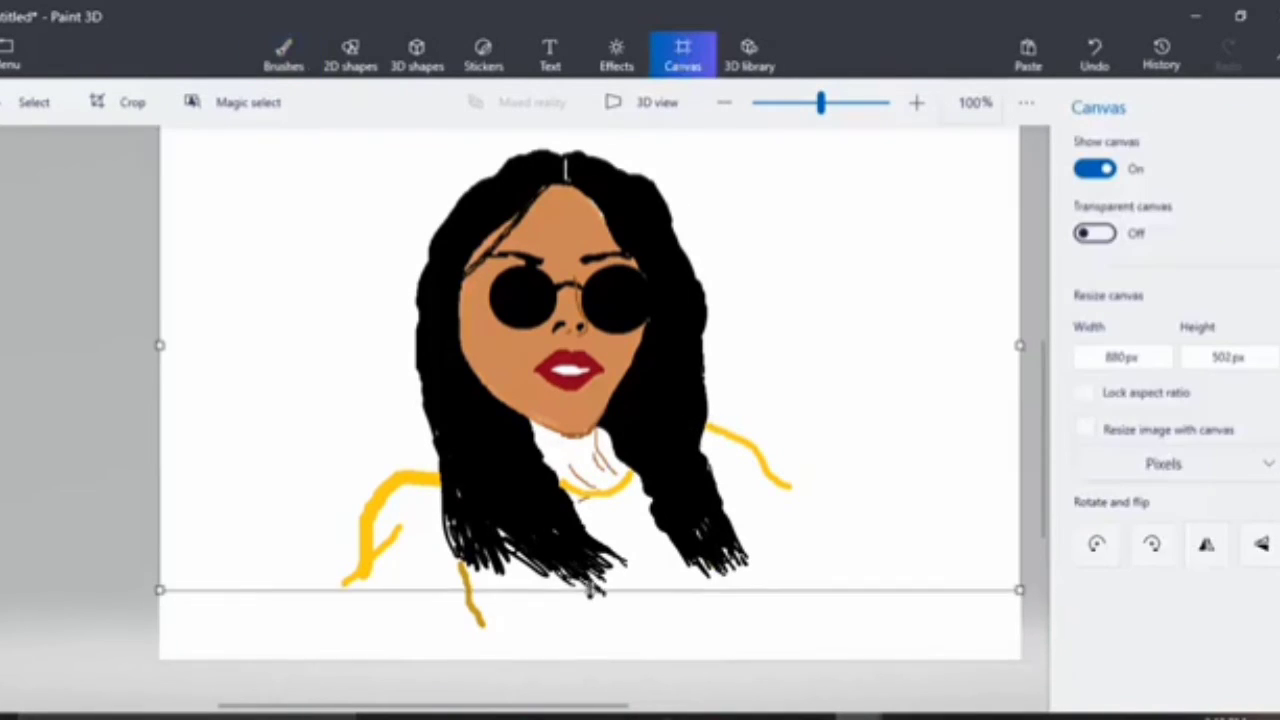
pyautogui.moveTo(1019, 385); pyautogui.dragTo(792, 427)
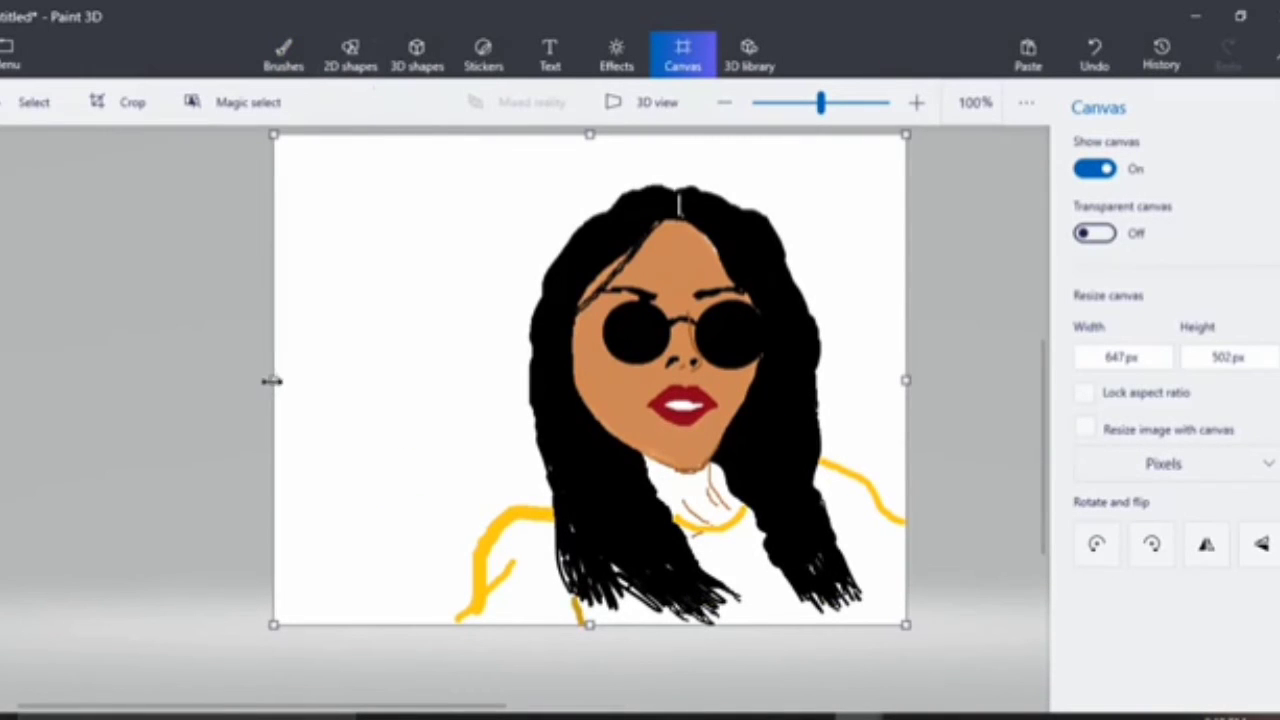
pyautogui.moveTo(272, 380); pyautogui.dragTo(414, 380)
pyautogui.click(283, 55)
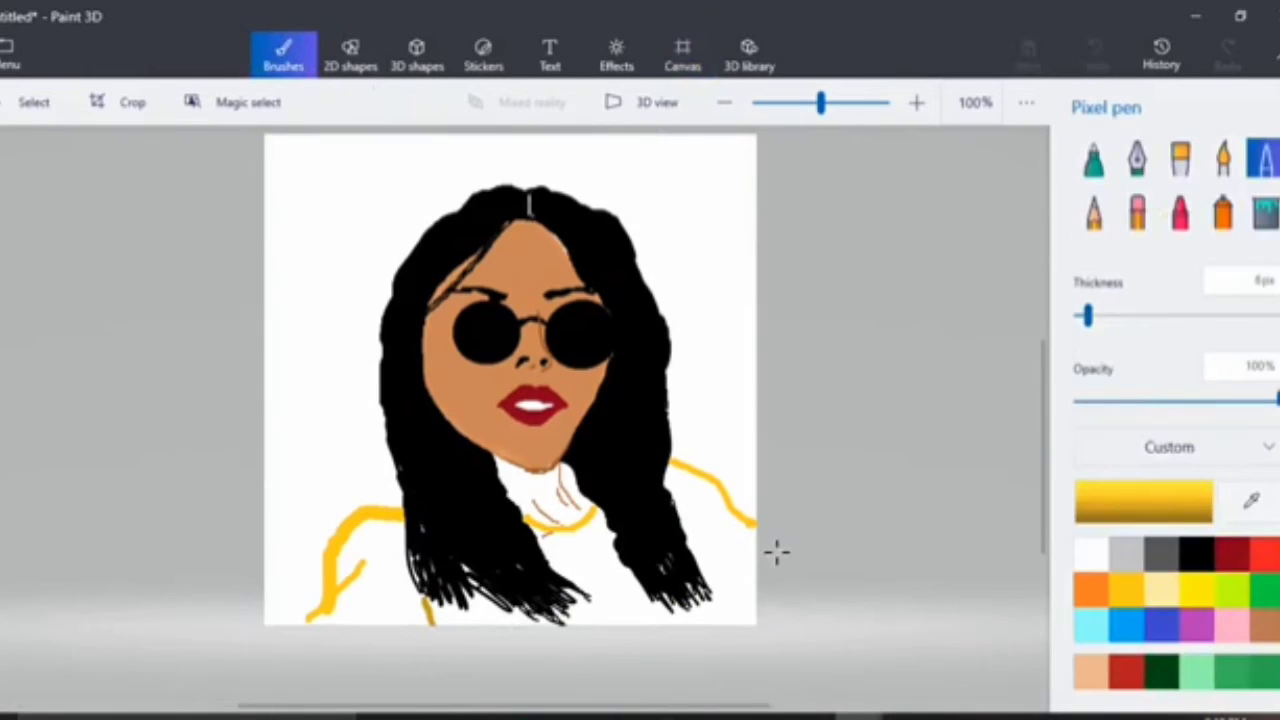
# Fill the left shoulder, the chest and the right shoulder with gold to colour the top.
pyautogui.click(1263, 211)
pyautogui.click(393, 598)
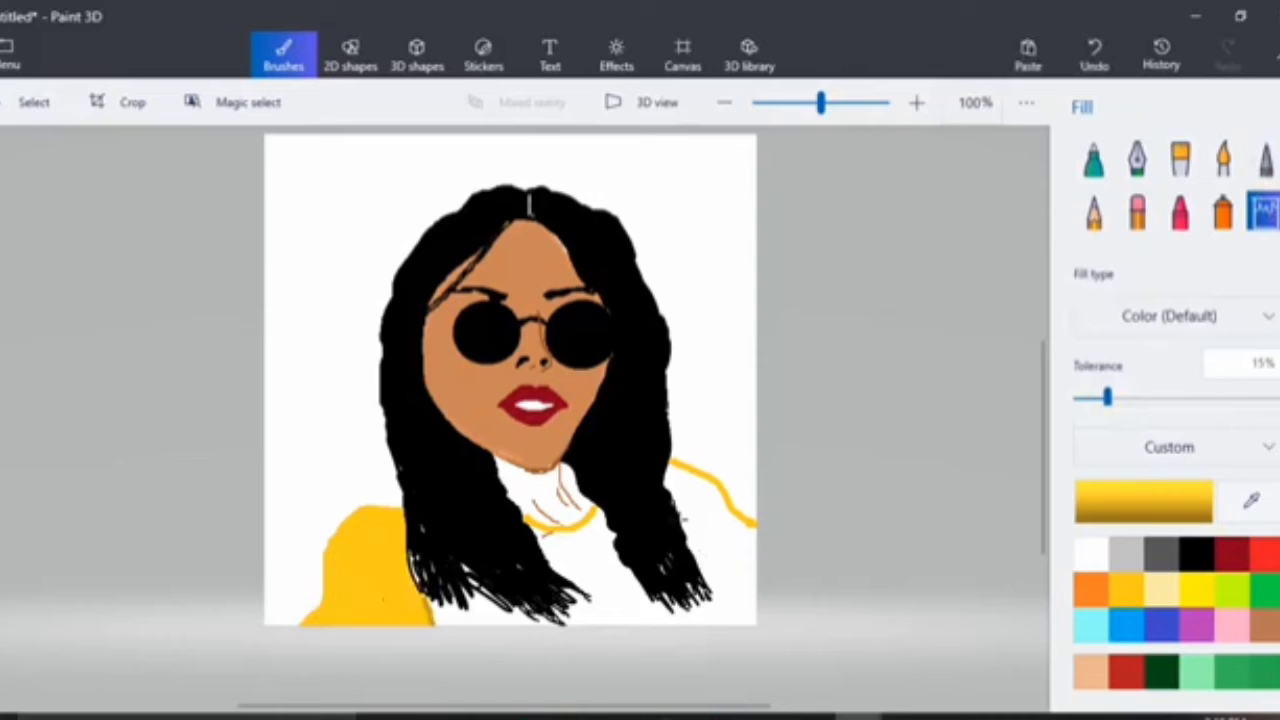
pyautogui.click(604, 564)
pyautogui.click(478, 618)
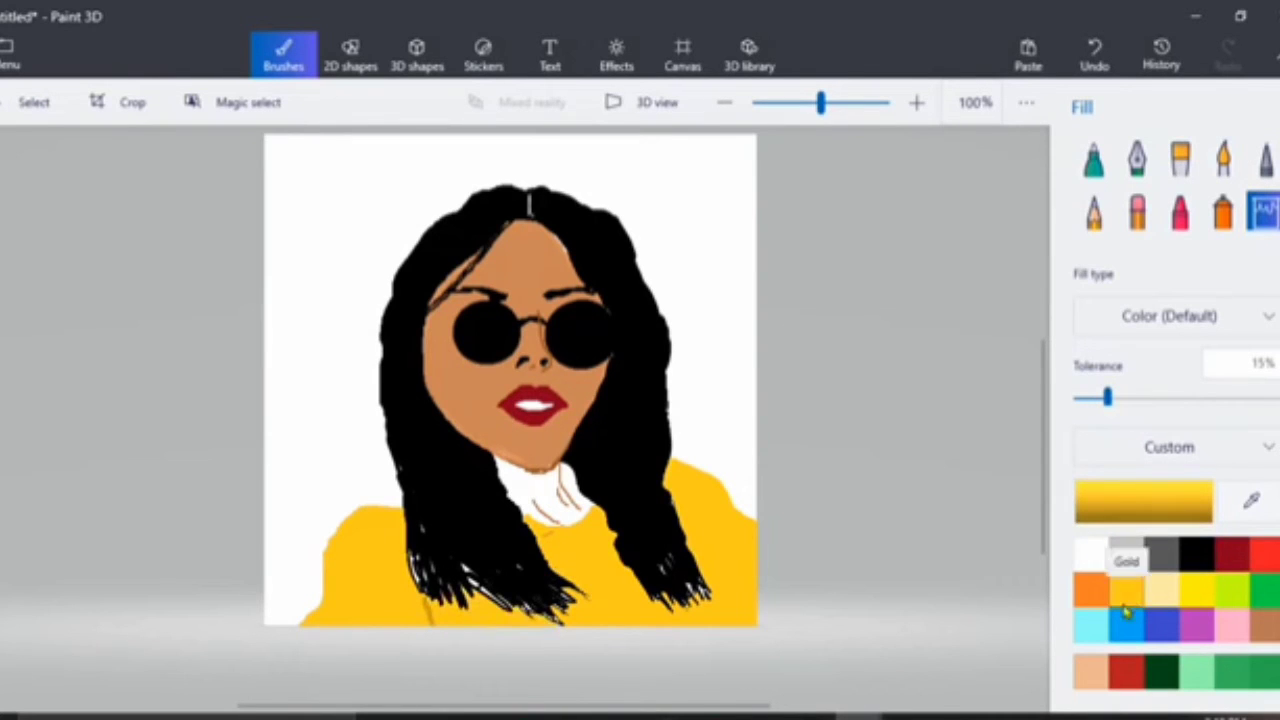
# Mix the skin tone d09164 from the custom peach colour and fill the neck with it.
pyautogui.click(1090, 672)
pyautogui.click(1110, 510)
pyautogui.moveTo(575, 252)
pyautogui.mouseDown()
pyautogui.moveTo(609, 289)
pyautogui.moveTo(586, 249)
pyautogui.mouseUp()
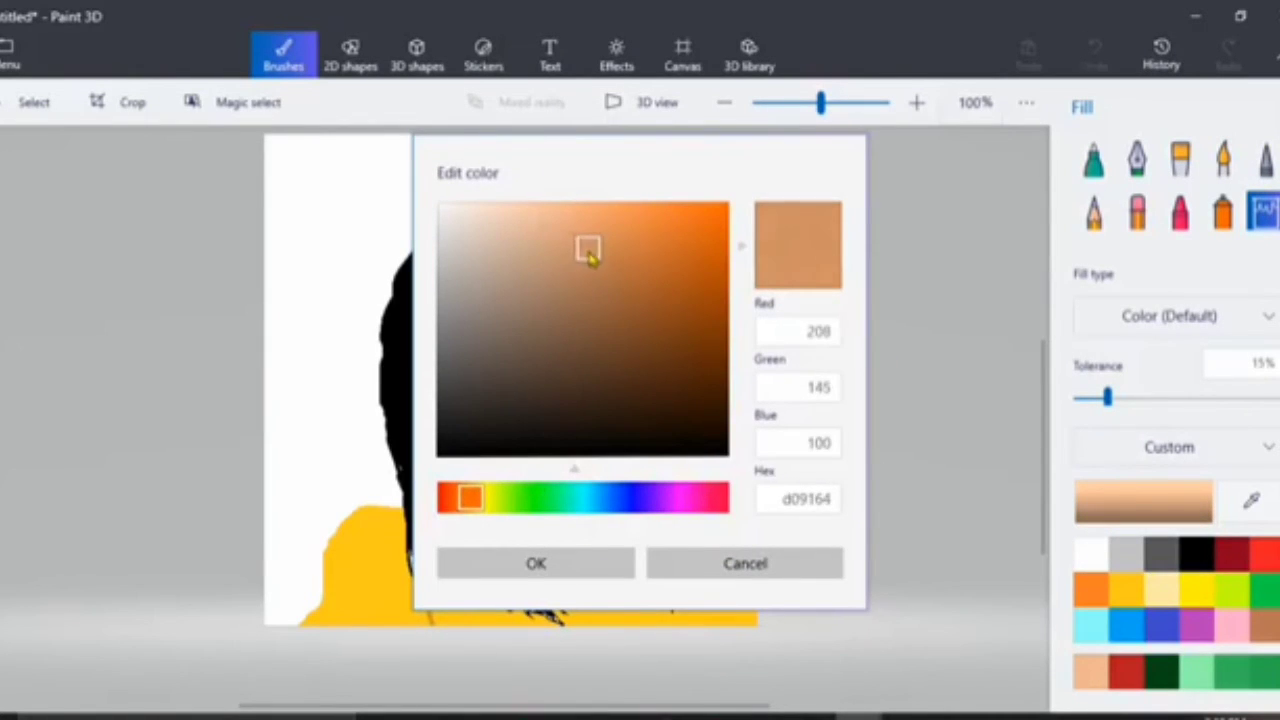
pyautogui.click(525, 565)
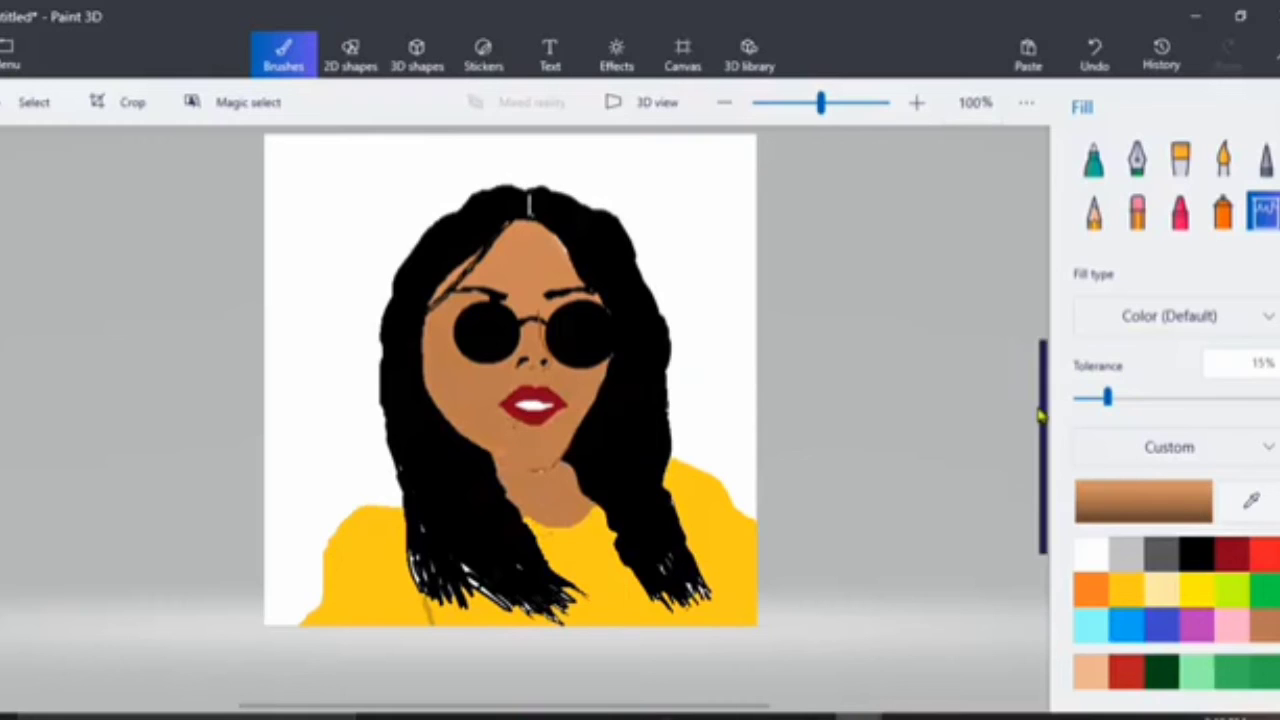
# Mix a lighter skin tone from the current brown and undo the previous skin fills on the face and neck.
pyautogui.click(536, 253)
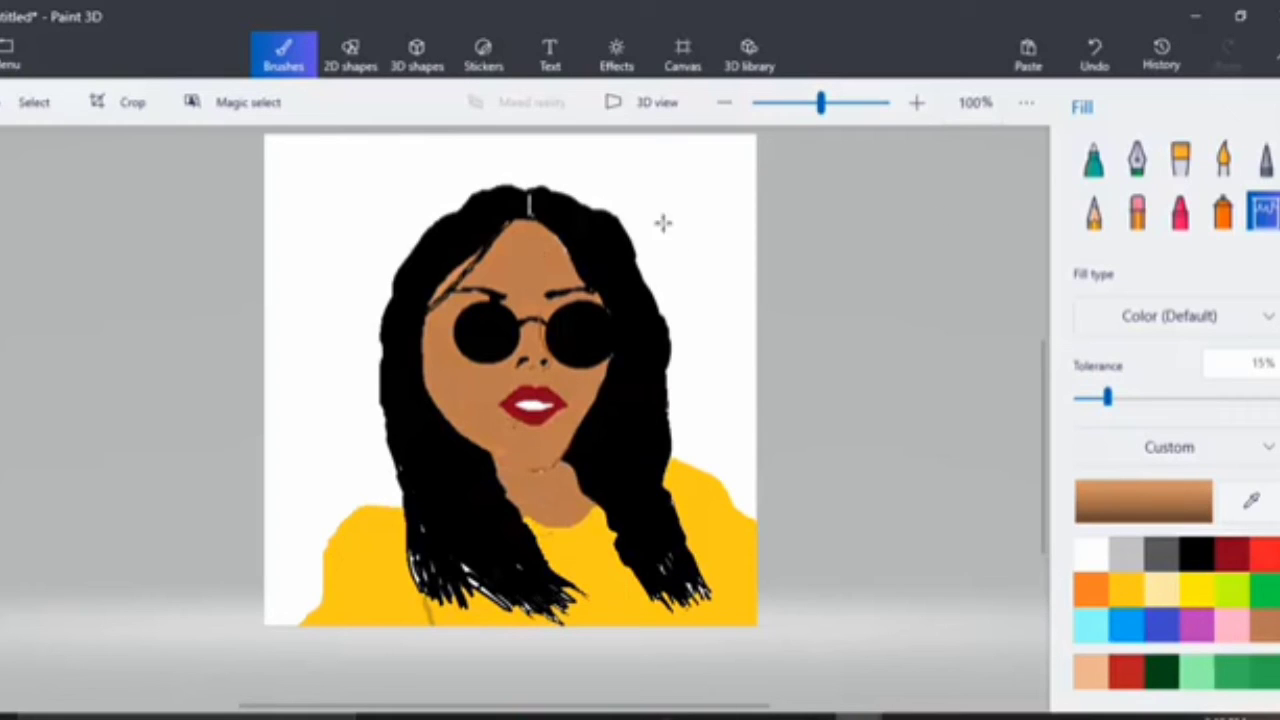
pyautogui.click(1180, 503)
pyautogui.moveTo(603, 270); pyautogui.dragTo(607, 240)
pyautogui.click(557, 564)
pyautogui.click(1095, 52)
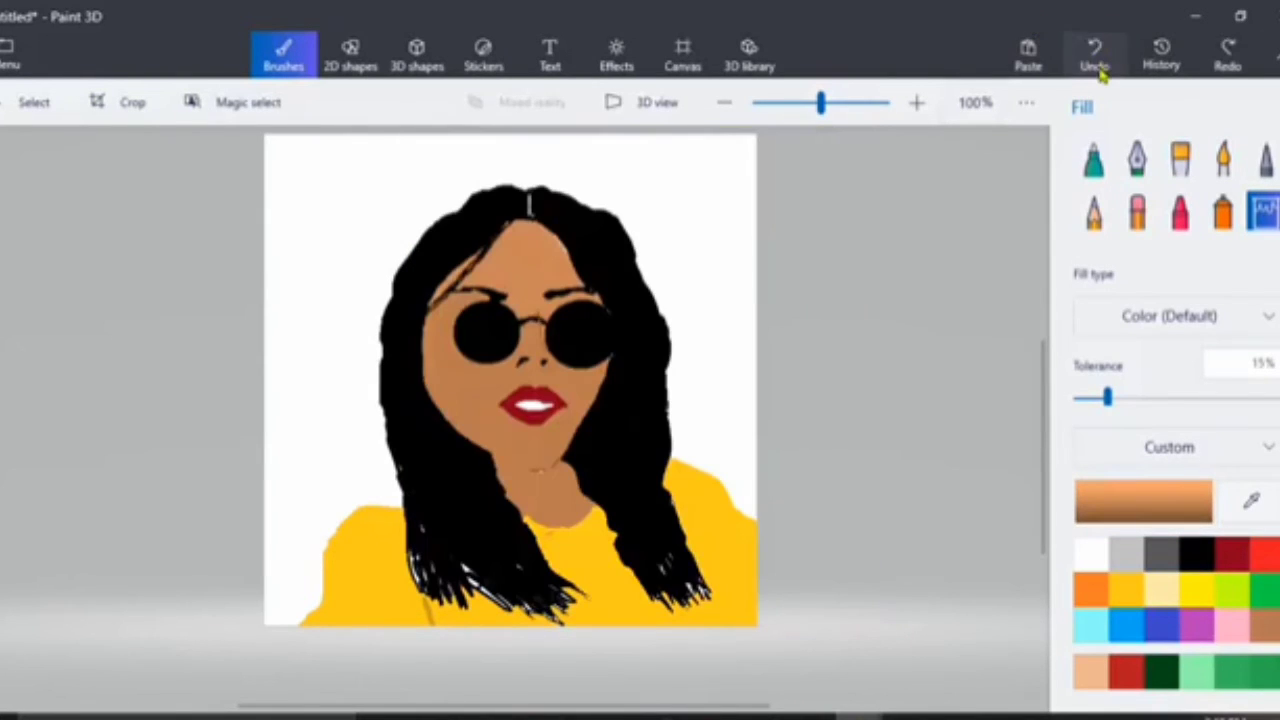
pyautogui.click(1097, 62)
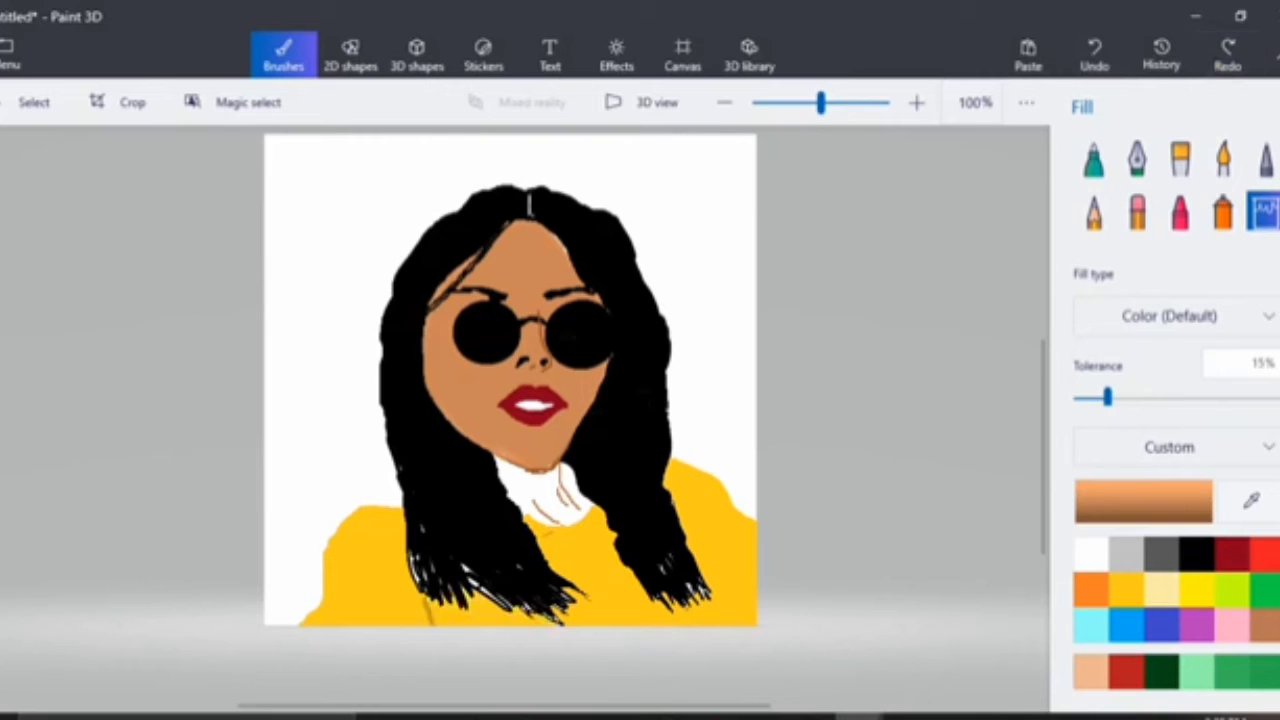
# Fill the forehead, the cheeks and the neck with the lighter skin tone.
pyautogui.click(517, 281)
pyautogui.click(489, 377)
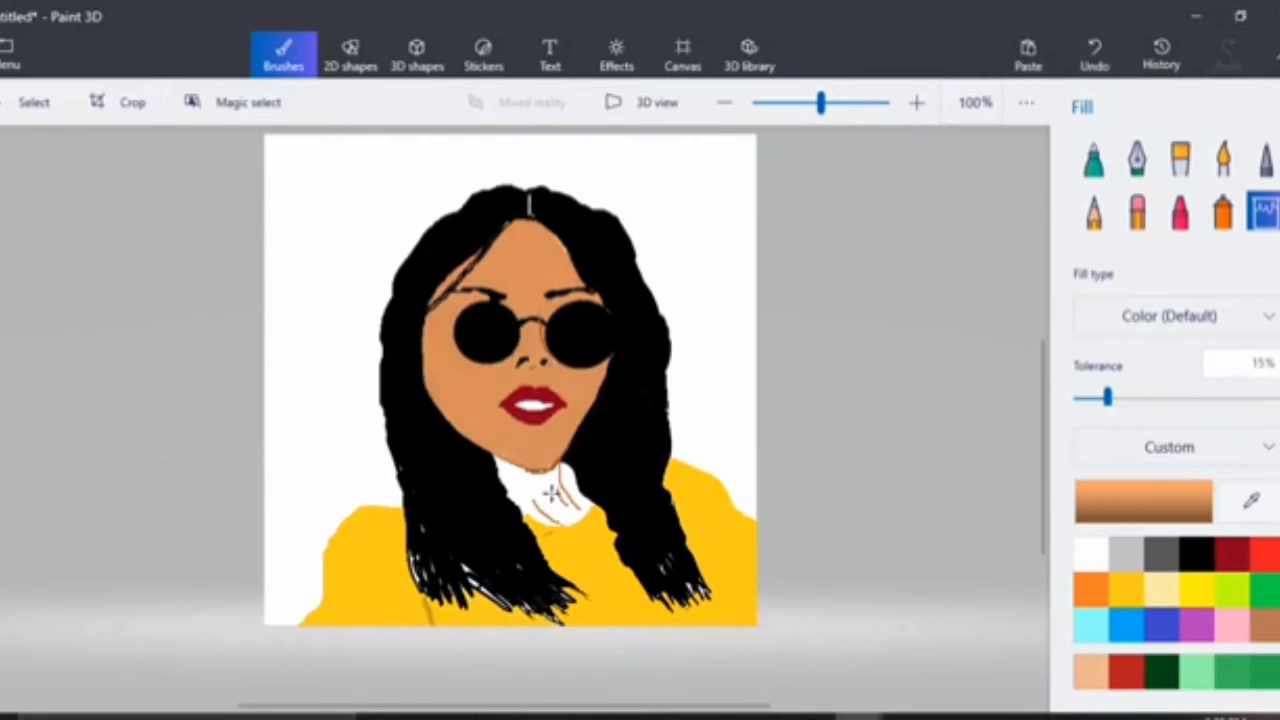
pyautogui.click(550, 492)
# Mix a darker skin brown and draw the chin line and neck creases with the pixel pen at 2 px.
pyautogui.click(1195, 508)
pyautogui.moveTo(597, 260)
pyautogui.mouseDown()
pyautogui.moveTo(643, 291)
pyautogui.moveTo(649, 277)
pyautogui.mouseUp()
pyautogui.click(575, 562)
pyautogui.click(1262, 160)
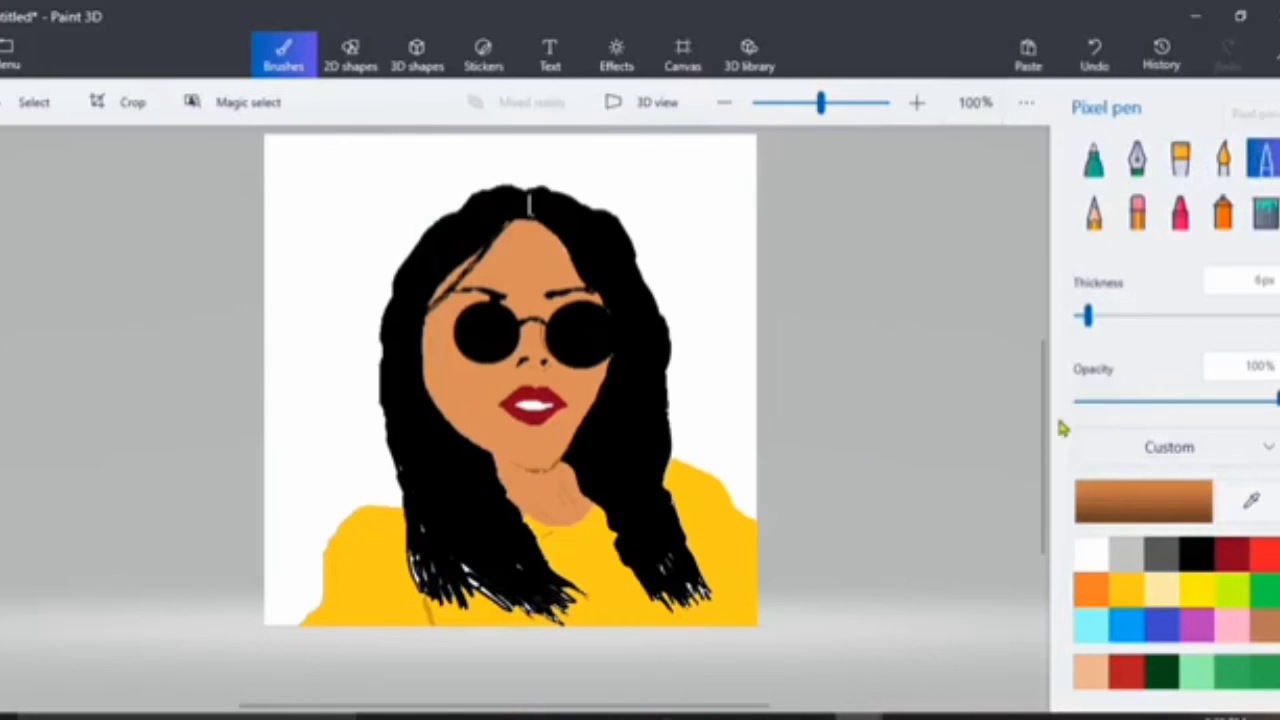
pyautogui.moveTo(1088, 316); pyautogui.dragTo(1079, 316)
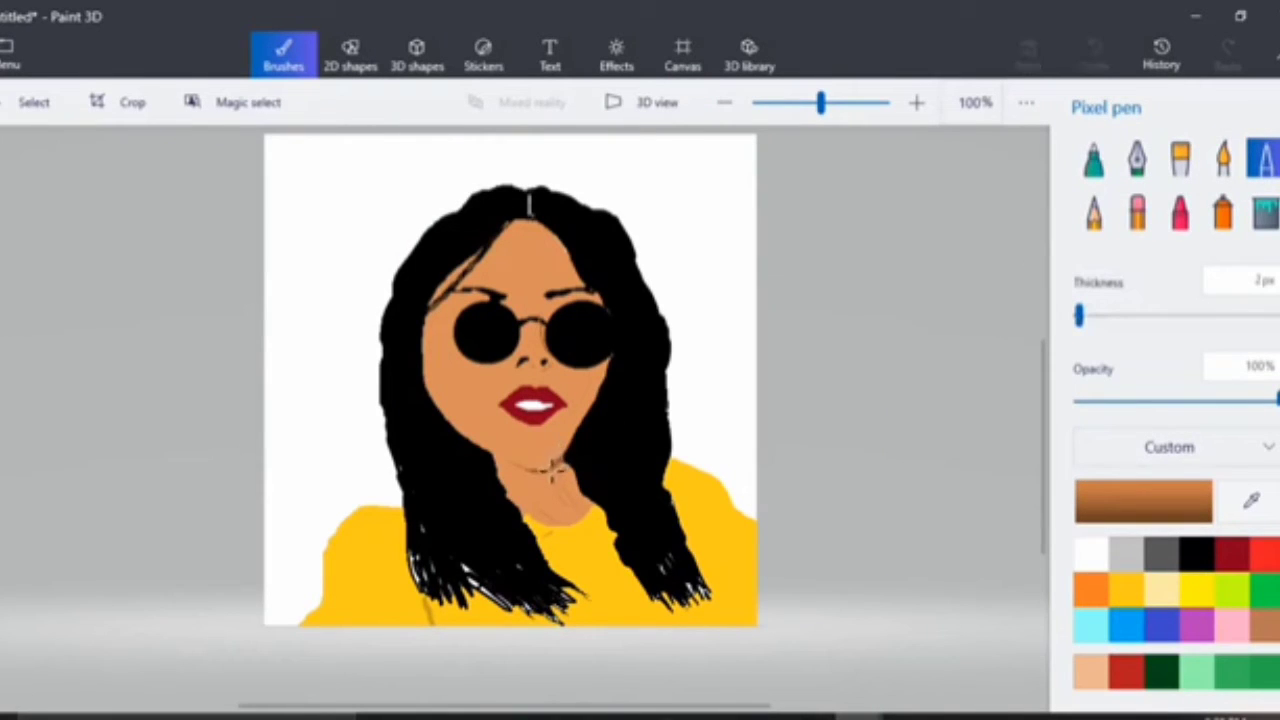
pyautogui.moveTo(525, 472); pyautogui.dragTo(501, 458)
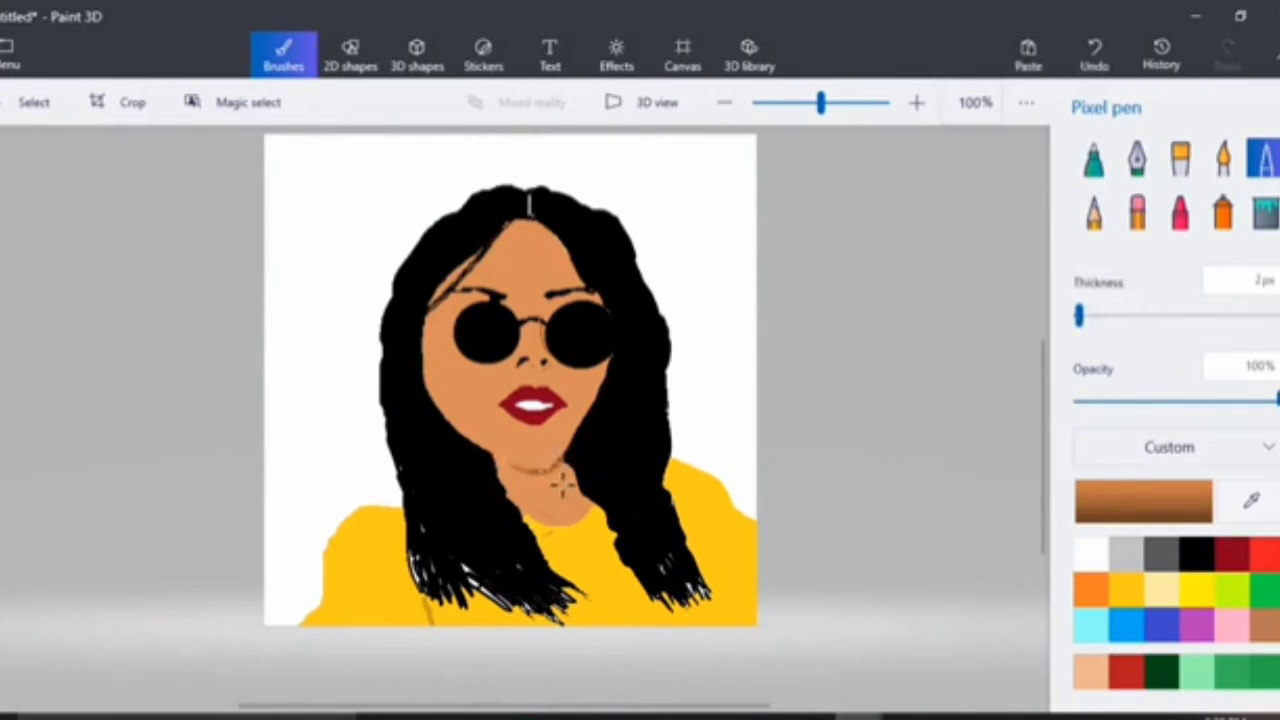
pyautogui.moveTo(567, 487)
pyautogui.mouseDown()
pyautogui.moveTo(529, 490)
pyautogui.moveTo(560, 518)
pyautogui.mouseUp()
# Mix the dark gold ae890b and draw thin fold lines along the left shoulder and sleeve of the top.
pyautogui.click(1127, 591)
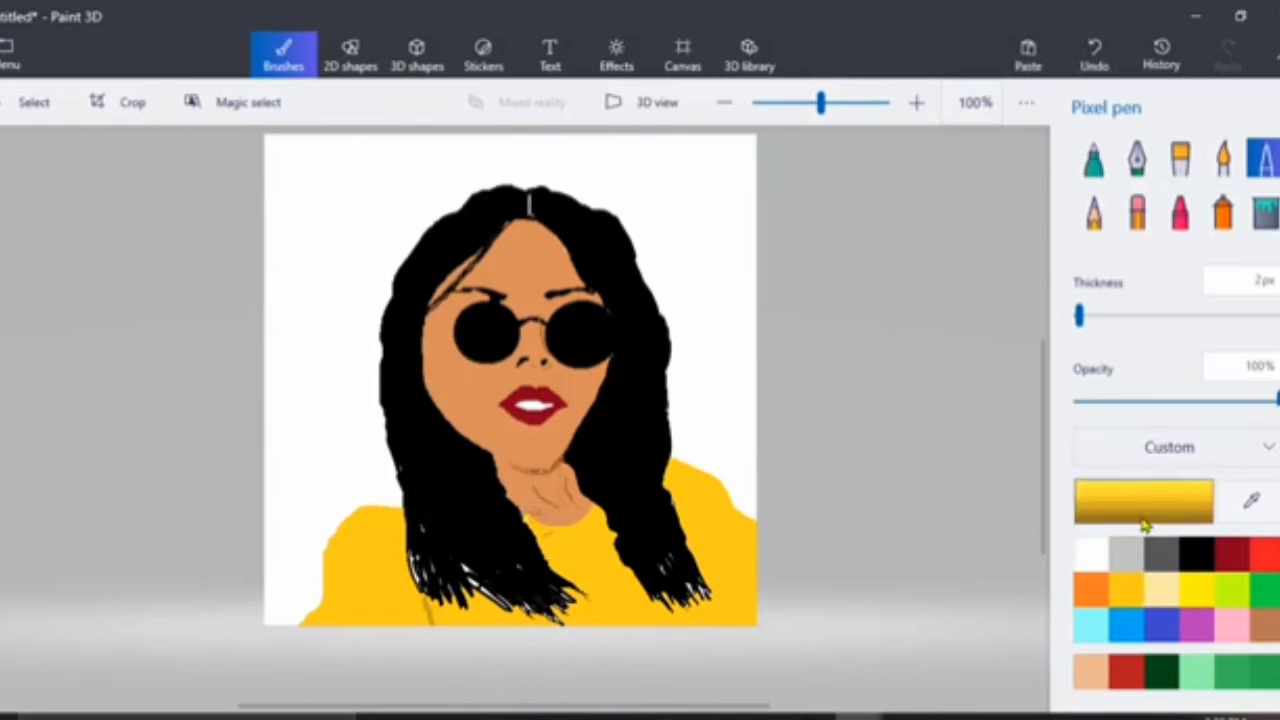
pyautogui.click(1143, 510)
pyautogui.moveTo(700, 200); pyautogui.dragTo(710, 282)
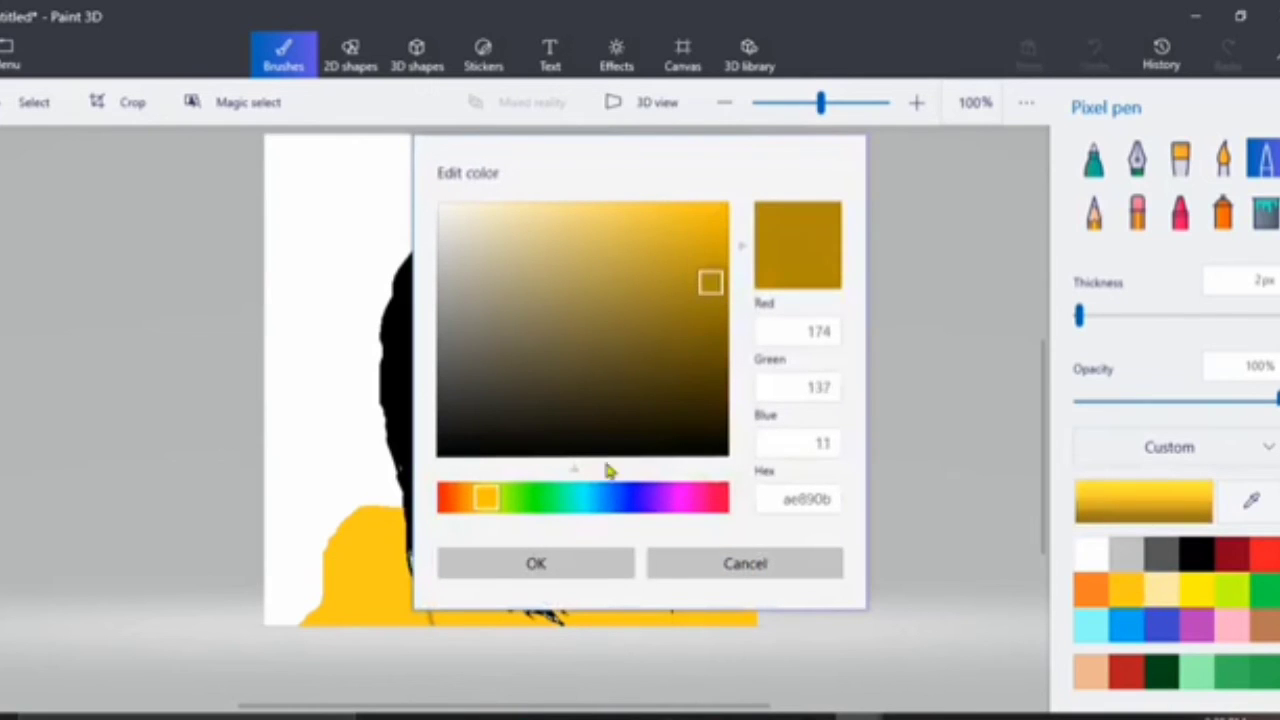
pyautogui.click(595, 568)
pyautogui.moveTo(424, 602); pyautogui.dragTo(425, 618)
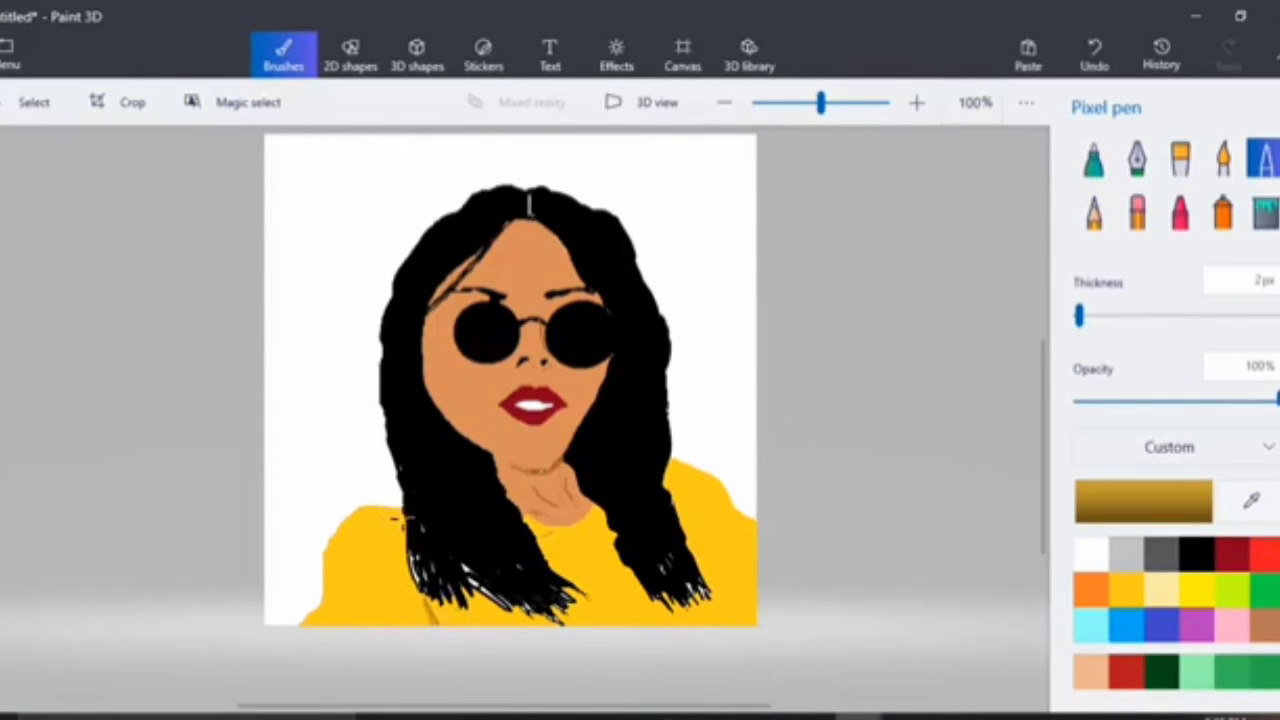
pyautogui.moveTo(398, 519); pyautogui.dragTo(377, 515)
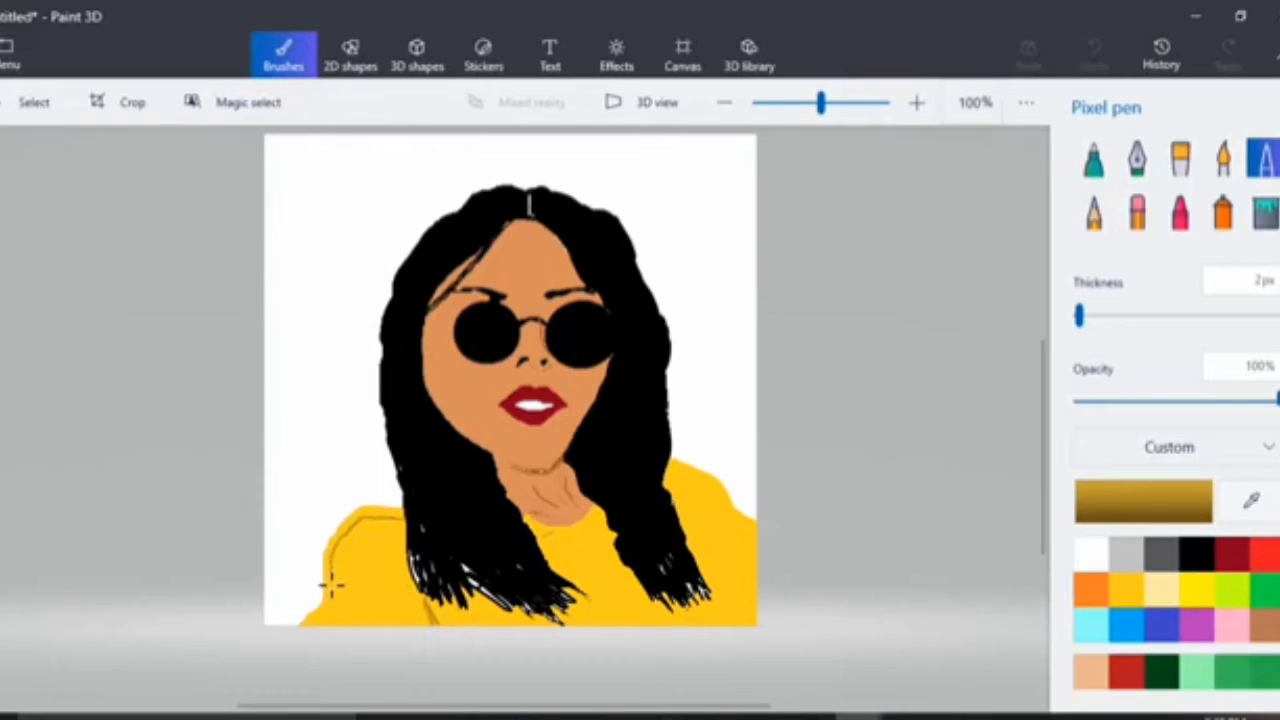
pyautogui.moveTo(331, 588)
pyautogui.mouseDown()
pyautogui.moveTo(335, 572)
pyautogui.moveTo(302, 618)
pyautogui.mouseUp()
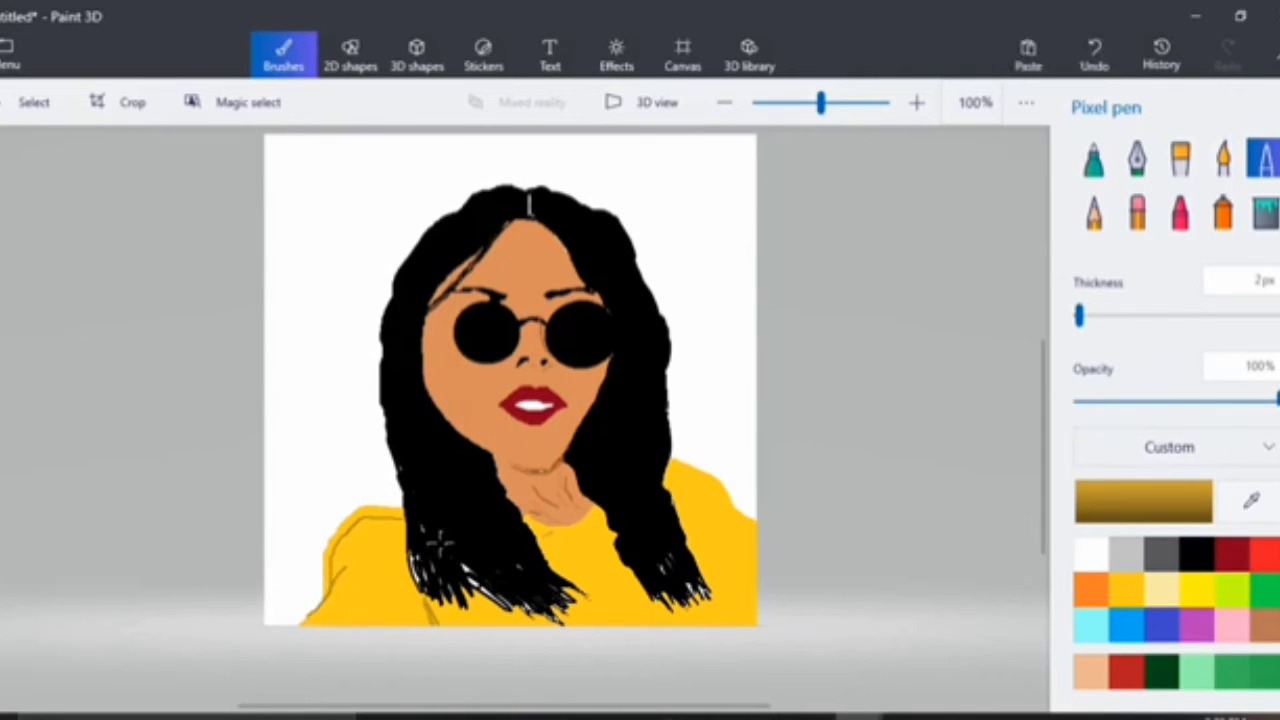
# Draw the double collar line, the right shoulder fold and the short slit below the collar in dark gold.
pyautogui.moveTo(522, 522); pyautogui.dragTo(594, 502)
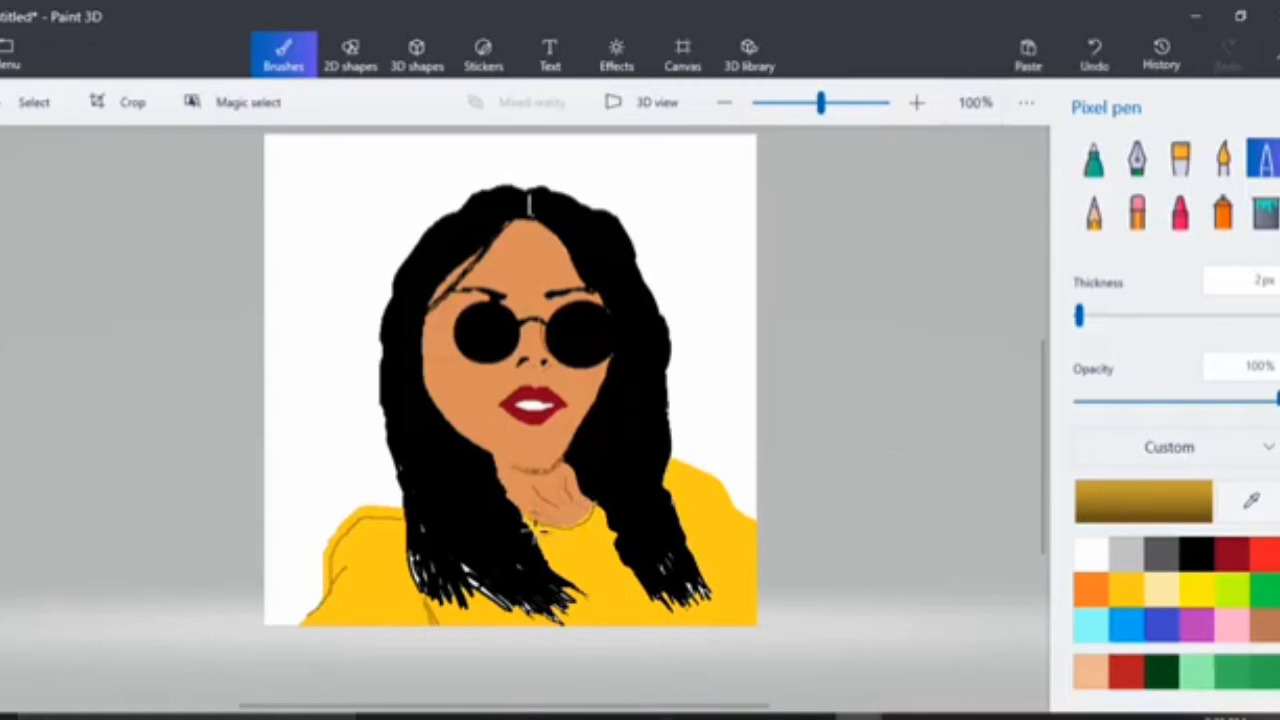
pyautogui.moveTo(535, 530)
pyautogui.mouseDown()
pyautogui.moveTo(583, 538)
pyautogui.moveTo(691, 466)
pyautogui.moveTo(690, 521)
pyautogui.moveTo(685, 476)
pyautogui.mouseUp()
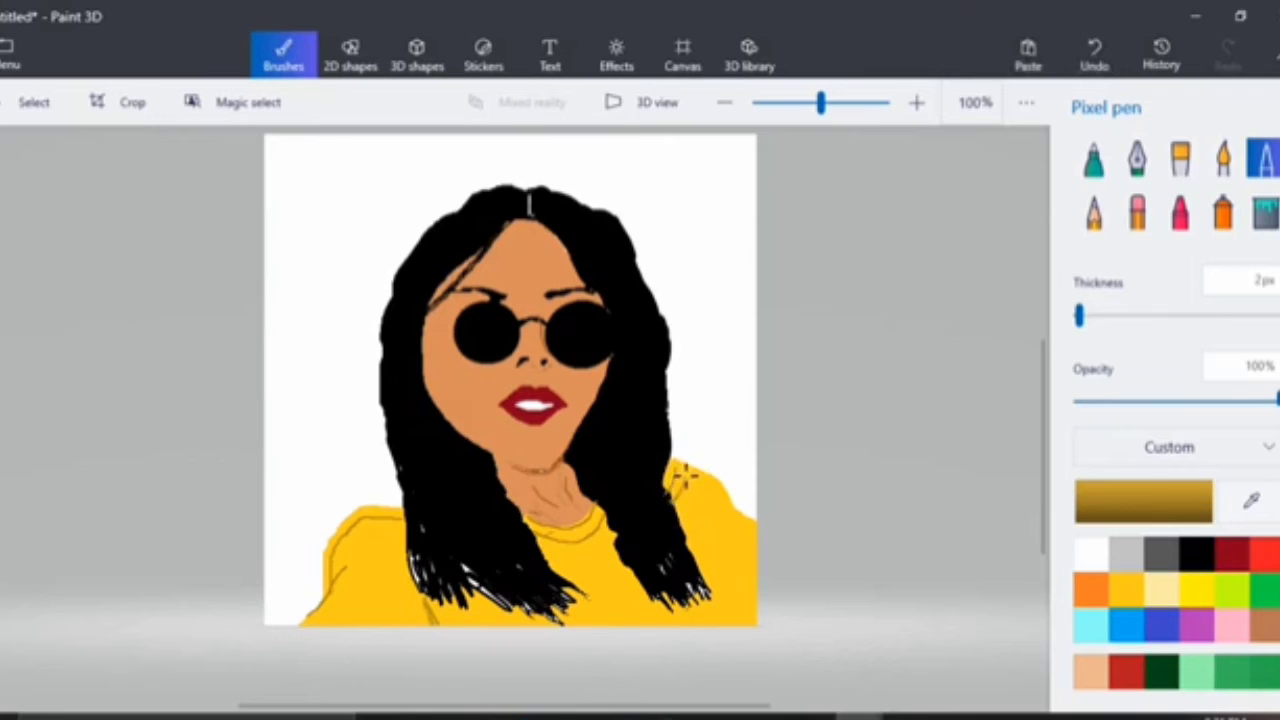
pyautogui.moveTo(579, 541); pyautogui.dragTo(579, 541)
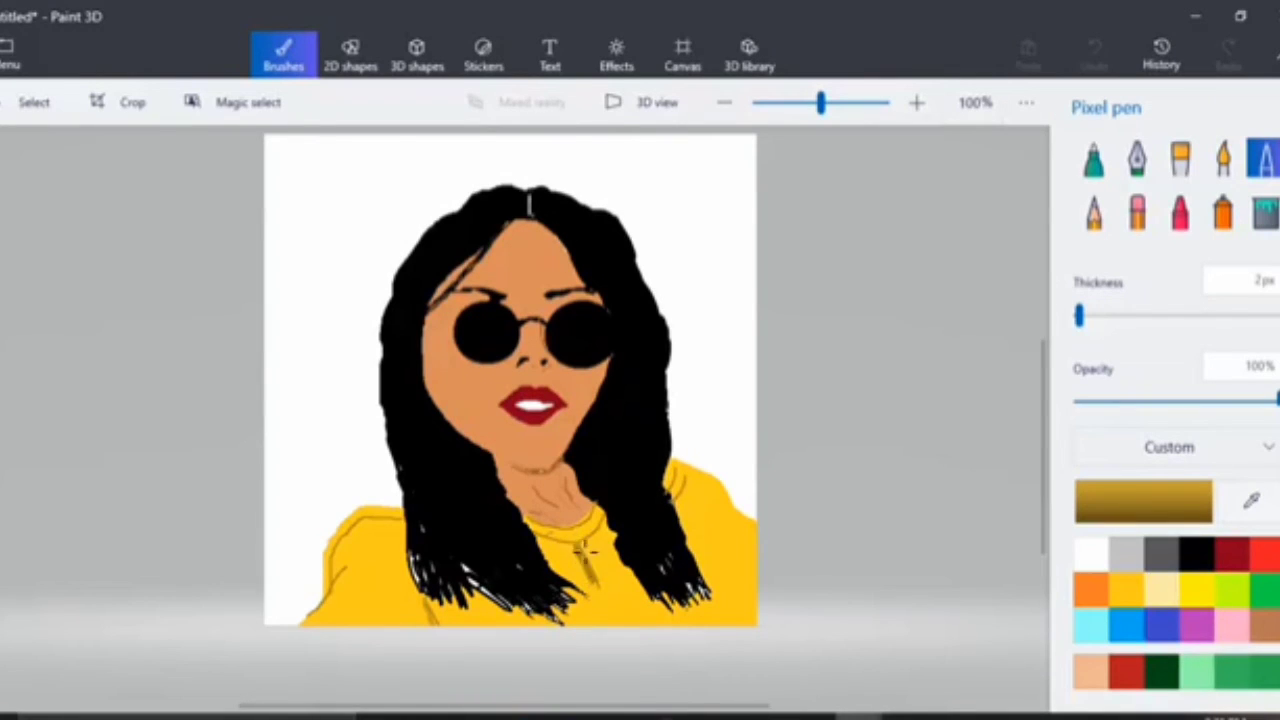
pyautogui.moveTo(596, 590); pyautogui.dragTo(596, 590)
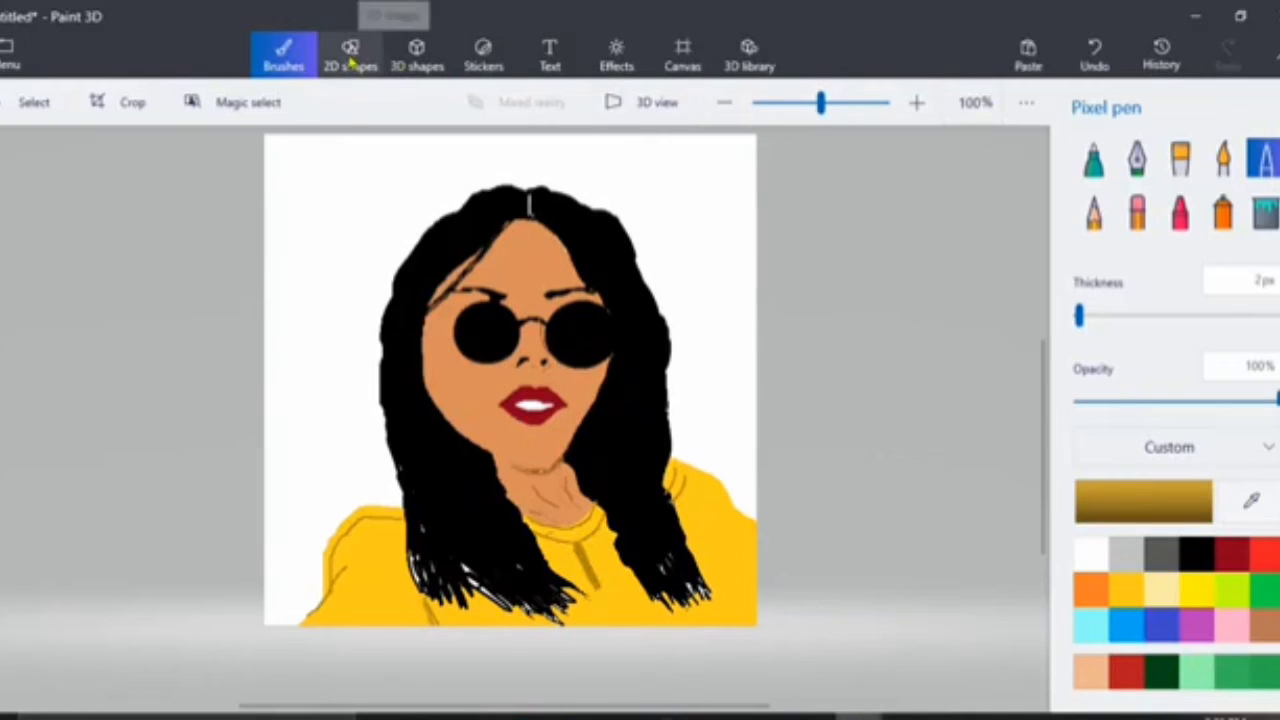
# Paint black over the white gaps in the ends of both hair sections, raising the pixel pen thickness to 8 px.
pyautogui.click(1207, 562)
pyautogui.moveTo(477, 571)
pyautogui.mouseDown()
pyautogui.moveTo(463, 575)
pyautogui.moveTo(493, 586)
pyautogui.moveTo(462, 585)
pyautogui.moveTo(415, 538)
pyautogui.moveTo(425, 568)
pyautogui.mouseUp()
pyautogui.moveTo(425, 568)
pyautogui.mouseDown()
pyautogui.moveTo(410, 566)
pyautogui.moveTo(423, 534)
pyautogui.mouseUp()
pyautogui.moveTo(1080, 316); pyautogui.dragTo(1092, 316)
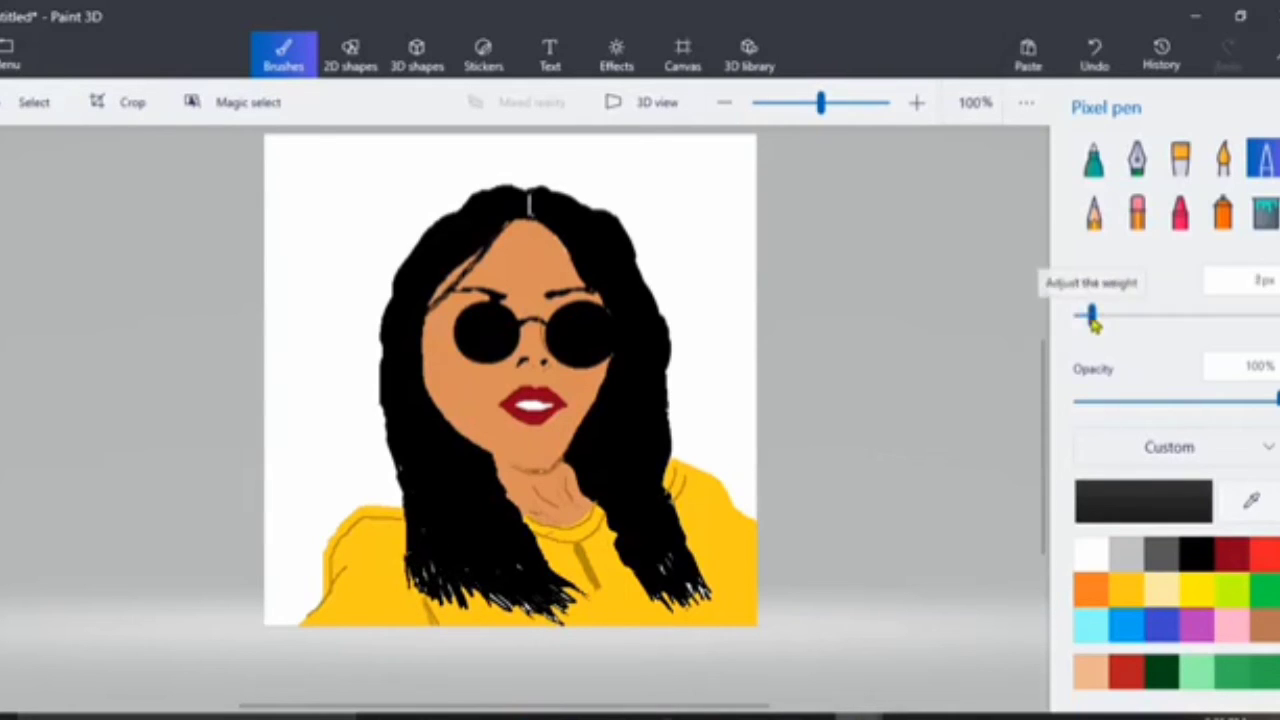
pyautogui.moveTo(442, 553)
pyautogui.mouseDown()
pyautogui.moveTo(412, 567)
pyautogui.moveTo(449, 563)
pyautogui.moveTo(495, 590)
pyautogui.moveTo(508, 560)
pyautogui.moveTo(567, 599)
pyautogui.mouseUp()
pyautogui.moveTo(645, 524)
pyautogui.mouseDown()
pyautogui.moveTo(669, 574)
pyautogui.moveTo(657, 539)
pyautogui.moveTo(684, 559)
pyautogui.moveTo(667, 498)
pyautogui.mouseUp()
pyautogui.moveTo(572, 254); pyautogui.dragTo(566, 245)
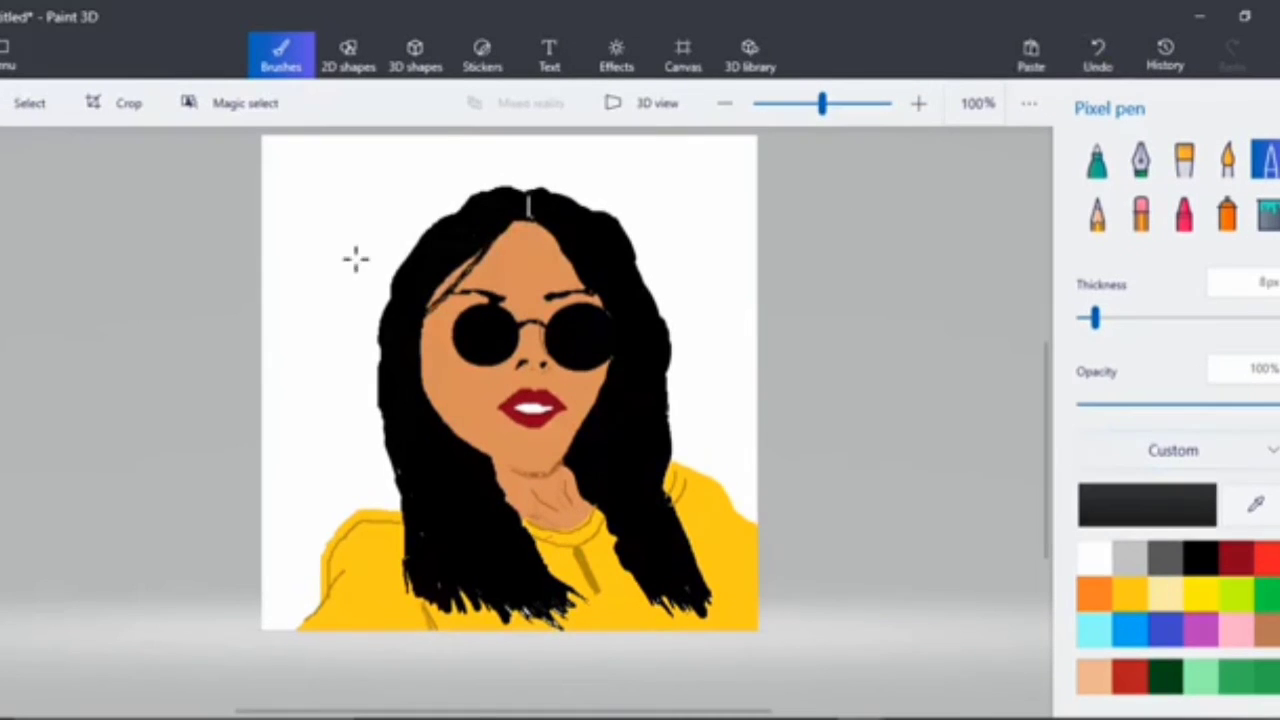
# Widen the black hair along the left side of the face, closing the skin gaps with 14 px pixel pen strokes.
pyautogui.moveTo(470, 243); pyautogui.dragTo(421, 375)
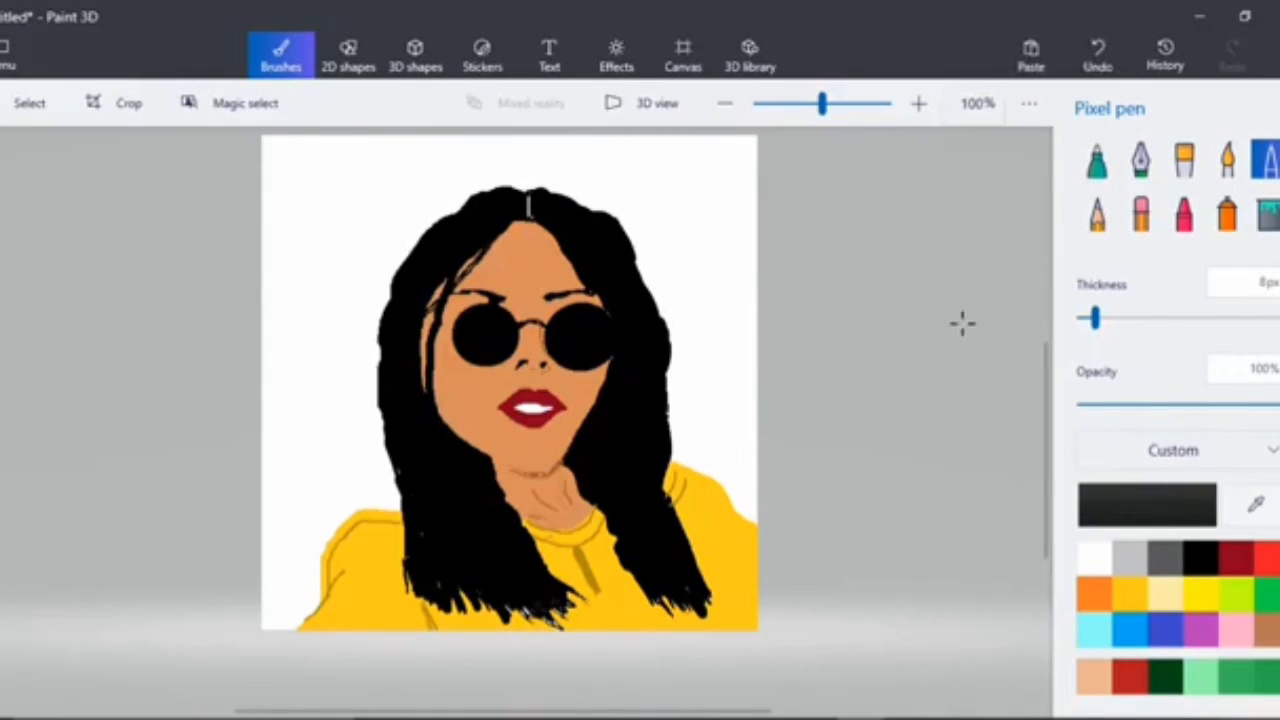
pyautogui.moveTo(1095, 318); pyautogui.dragTo(1106, 318)
pyautogui.moveTo(428, 400)
pyautogui.mouseDown()
pyautogui.moveTo(425, 345)
pyautogui.moveTo(455, 251)
pyautogui.mouseUp()
pyautogui.moveTo(425, 367)
pyautogui.mouseDown()
pyautogui.moveTo(462, 457)
pyautogui.moveTo(422, 359)
pyautogui.moveTo(467, 450)
pyautogui.mouseUp()
pyautogui.moveTo(467, 448)
pyautogui.mouseDown()
pyautogui.moveTo(480, 450)
pyautogui.moveTo(426, 326)
pyautogui.mouseUp()
pyautogui.moveTo(478, 252); pyautogui.dragTo(440, 293)
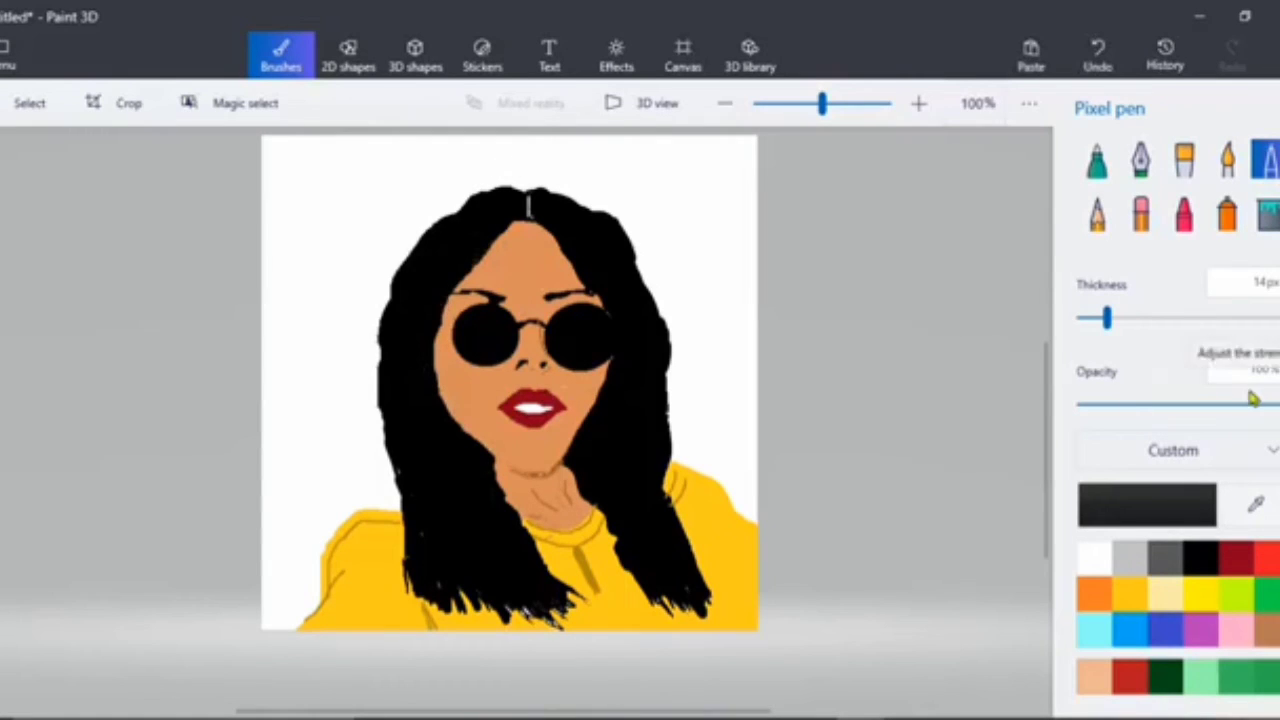
# Fill the white gap between the lips with dark red.
pyautogui.click(1236, 557)
pyautogui.click(1265, 212)
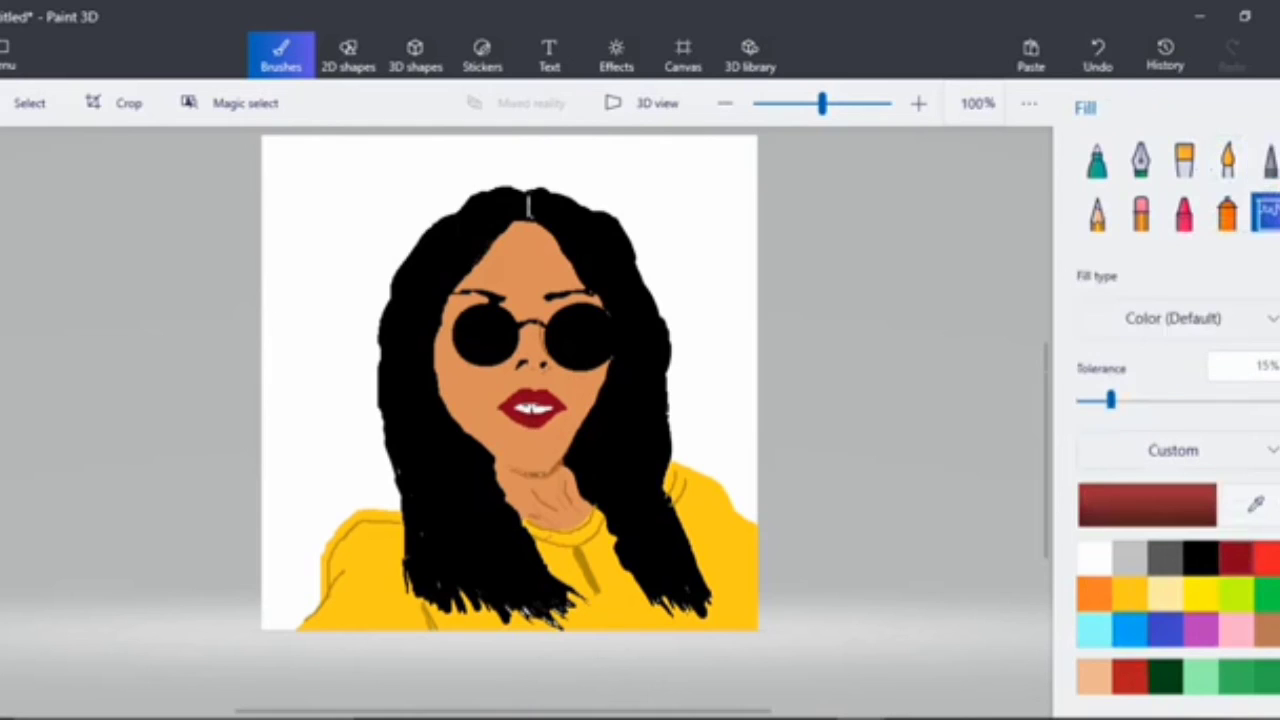
pyautogui.click(533, 408)
# Thicken both eyebrows in black with the pixel pen at 7 px.
pyautogui.click(1265, 160)
pyautogui.click(1200, 557)
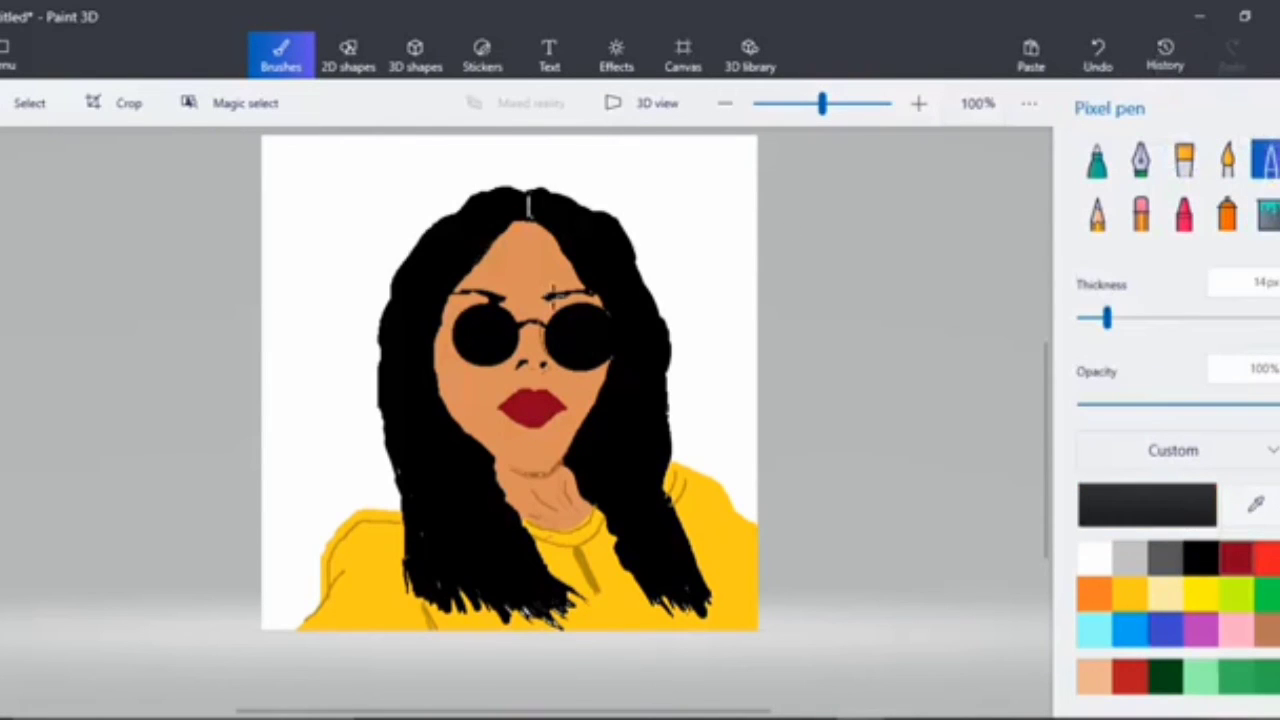
pyautogui.moveTo(1106, 318); pyautogui.dragTo(1093, 318)
pyautogui.click(1097, 52)
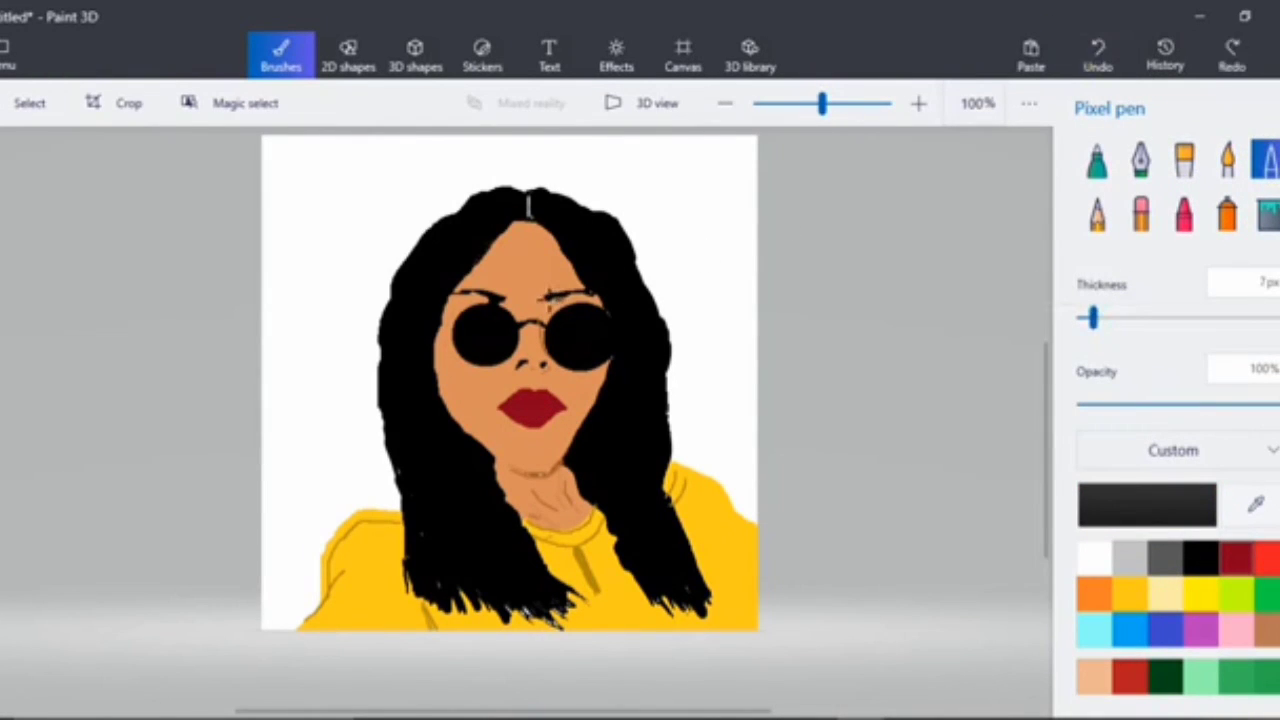
pyautogui.moveTo(460, 293); pyautogui.dragTo(503, 297)
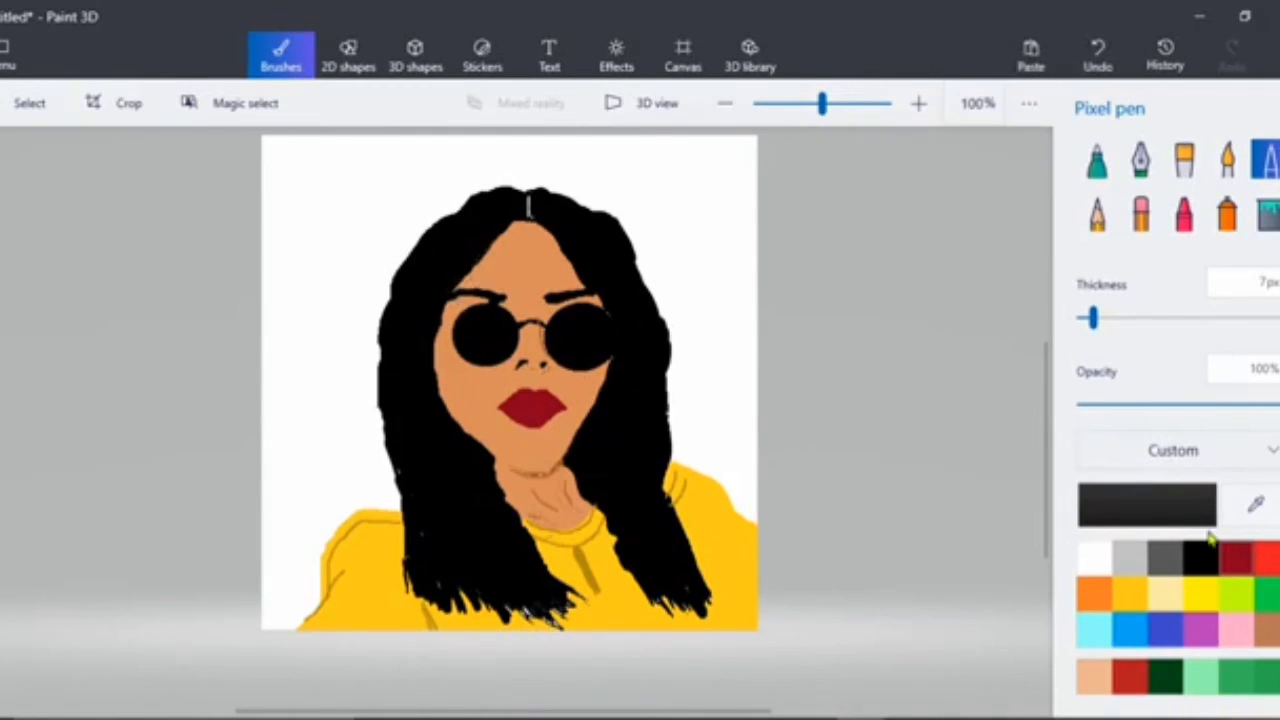
# Mix the skin tone e49863 from the custom peach colour.
pyautogui.click(1104, 679)
pyautogui.click(1147, 506)
pyautogui.moveTo(582, 252); pyautogui.dragTo(589, 283)
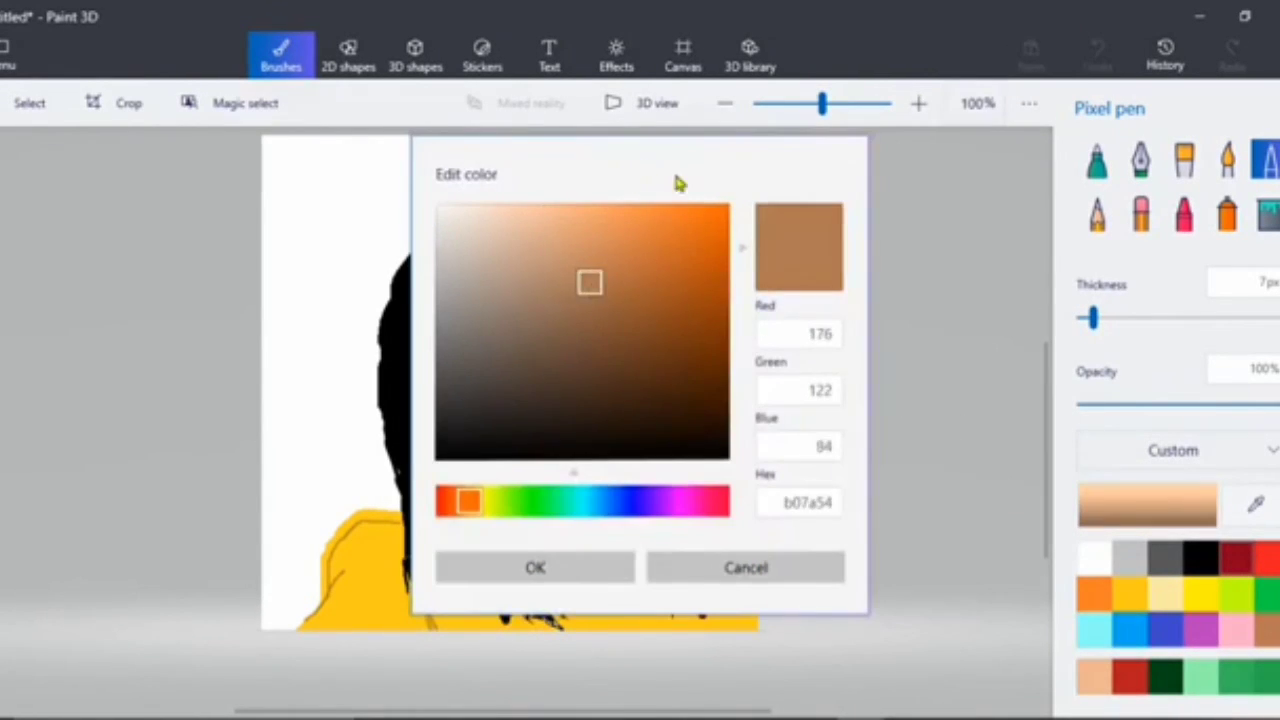
pyautogui.moveTo(677, 180); pyautogui.dragTo(988, 174)
pyautogui.moveTo(897, 296); pyautogui.dragTo(914, 223)
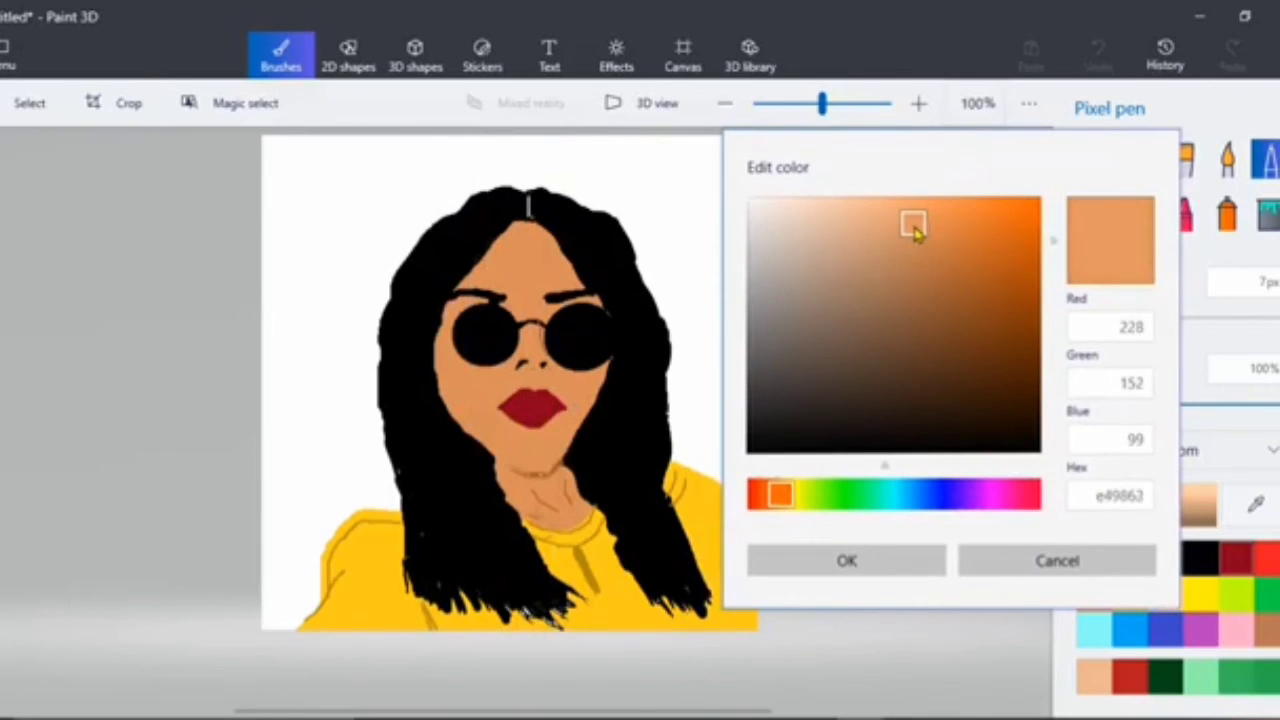
pyautogui.click(919, 576)
# Paint over the old chin line with the new skin tone and refill the face and neck with it.
pyautogui.moveTo(562, 460)
pyautogui.mouseDown()
pyautogui.moveTo(509, 464)
pyautogui.moveTo(530, 470)
pyautogui.mouseUp()
pyautogui.click(1266, 212)
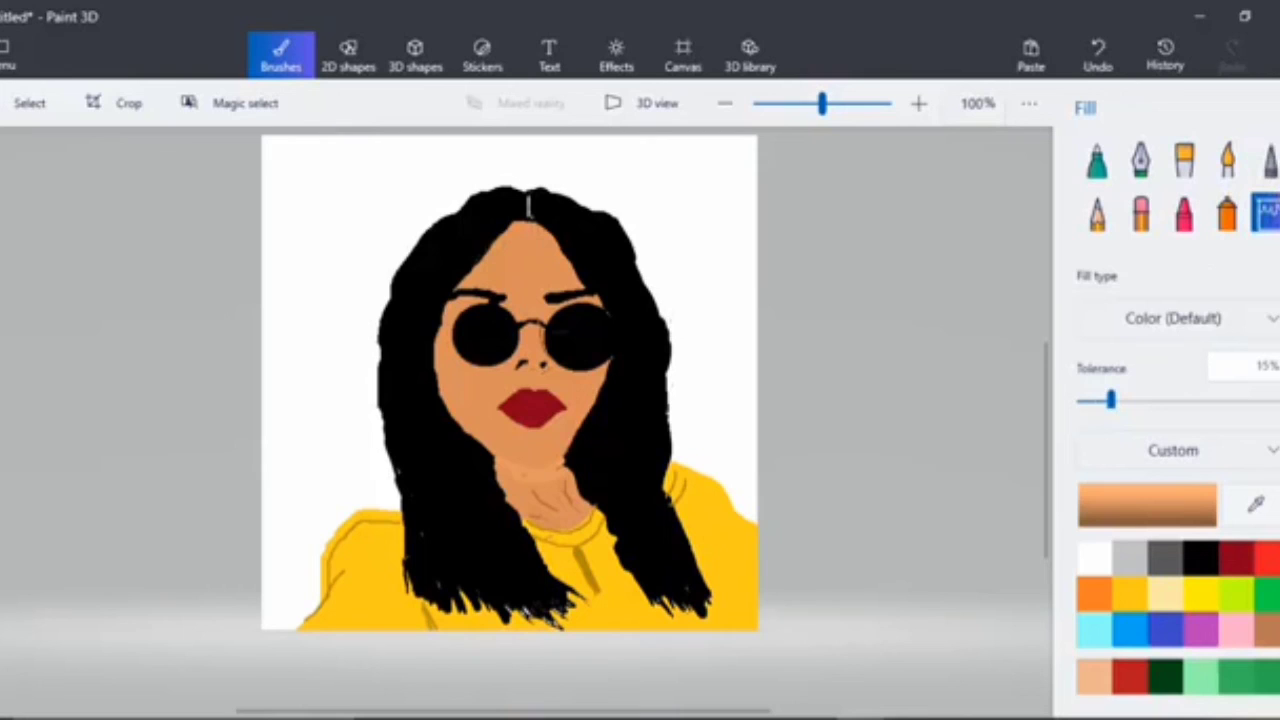
pyautogui.click(470, 399)
pyautogui.click(531, 269)
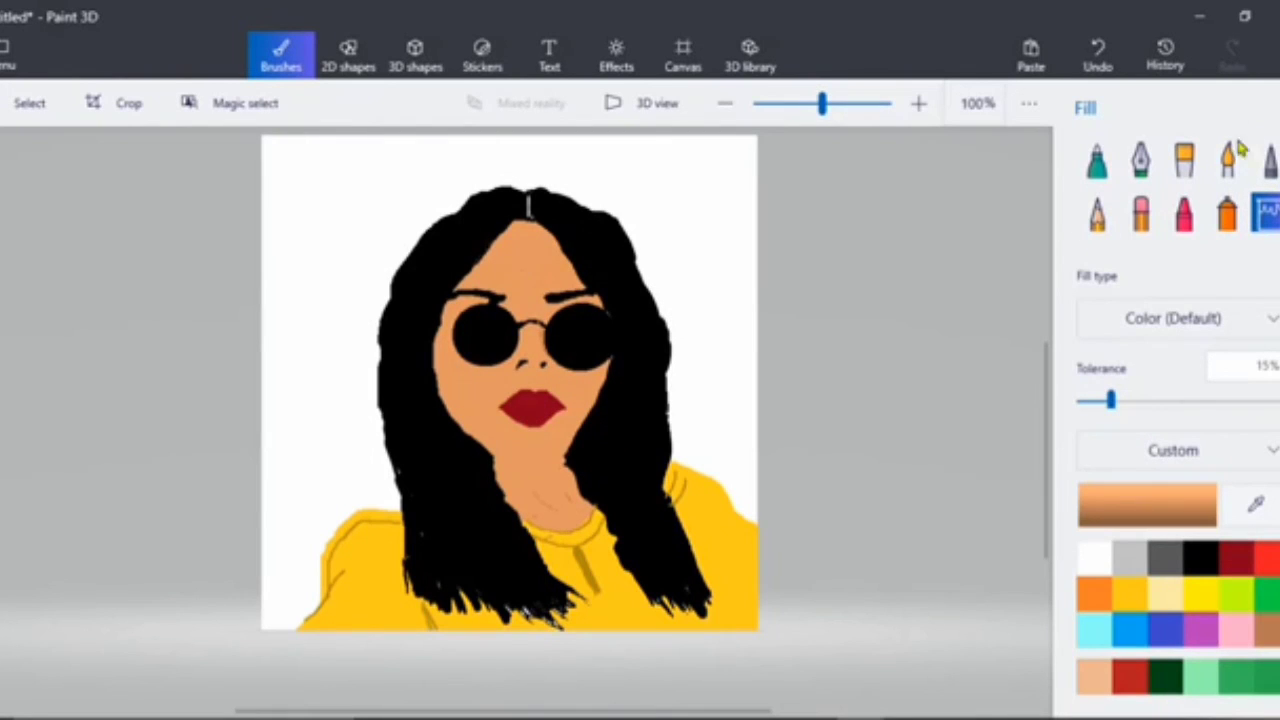
# Mix a slightly darker skin brown and redraw the jawline around the chin with the pixel pen at 3 px.
pyautogui.click(1154, 506)
pyautogui.moveTo(608, 234); pyautogui.dragTo(629, 266)
pyautogui.click(534, 566)
pyautogui.click(1272, 170)
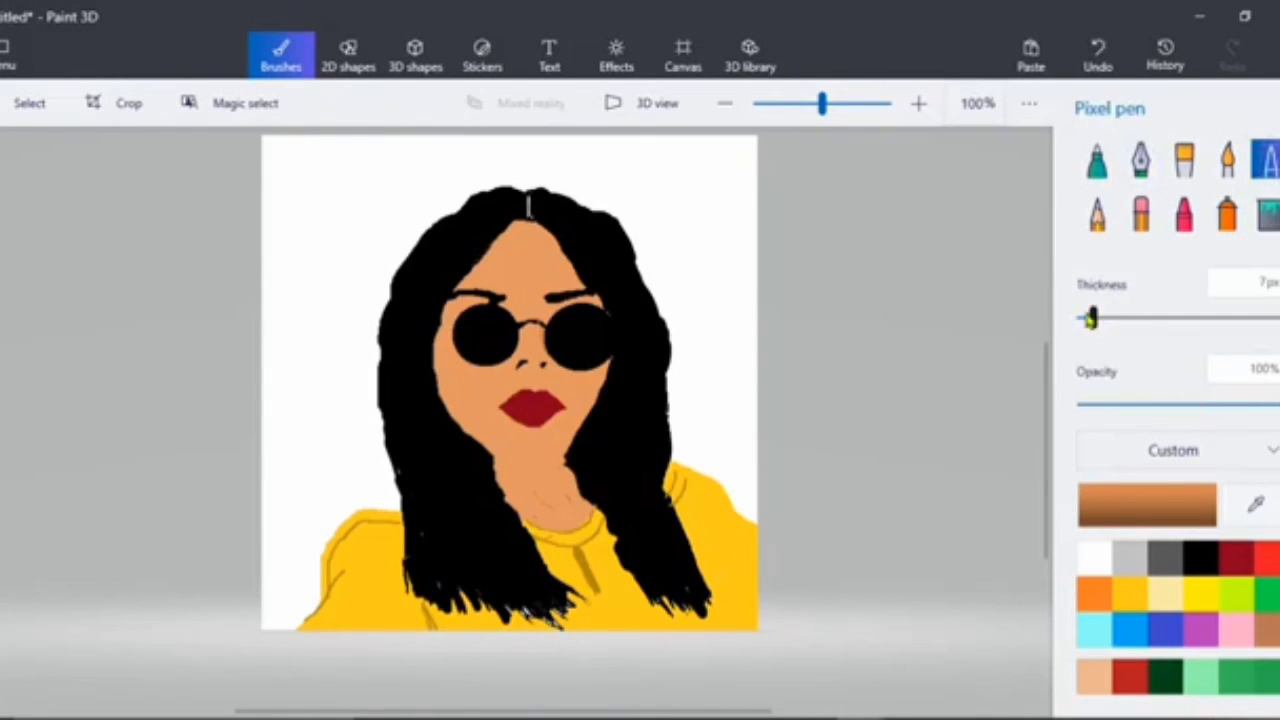
pyautogui.moveTo(538, 456); pyautogui.dragTo(502, 449)
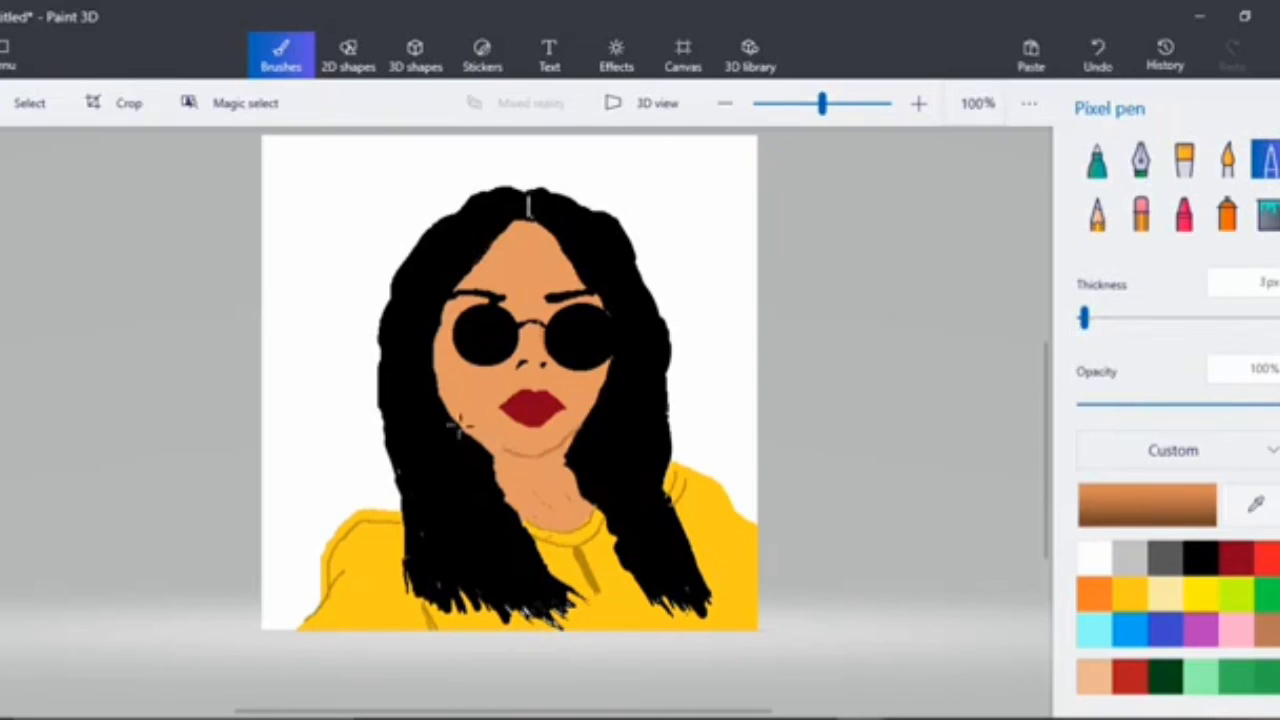
pyautogui.click(1092, 58)
pyautogui.moveTo(581, 432)
pyautogui.mouseDown()
pyautogui.moveTo(548, 456)
pyautogui.moveTo(462, 418)
pyautogui.mouseUp()
pyautogui.click(1098, 56)
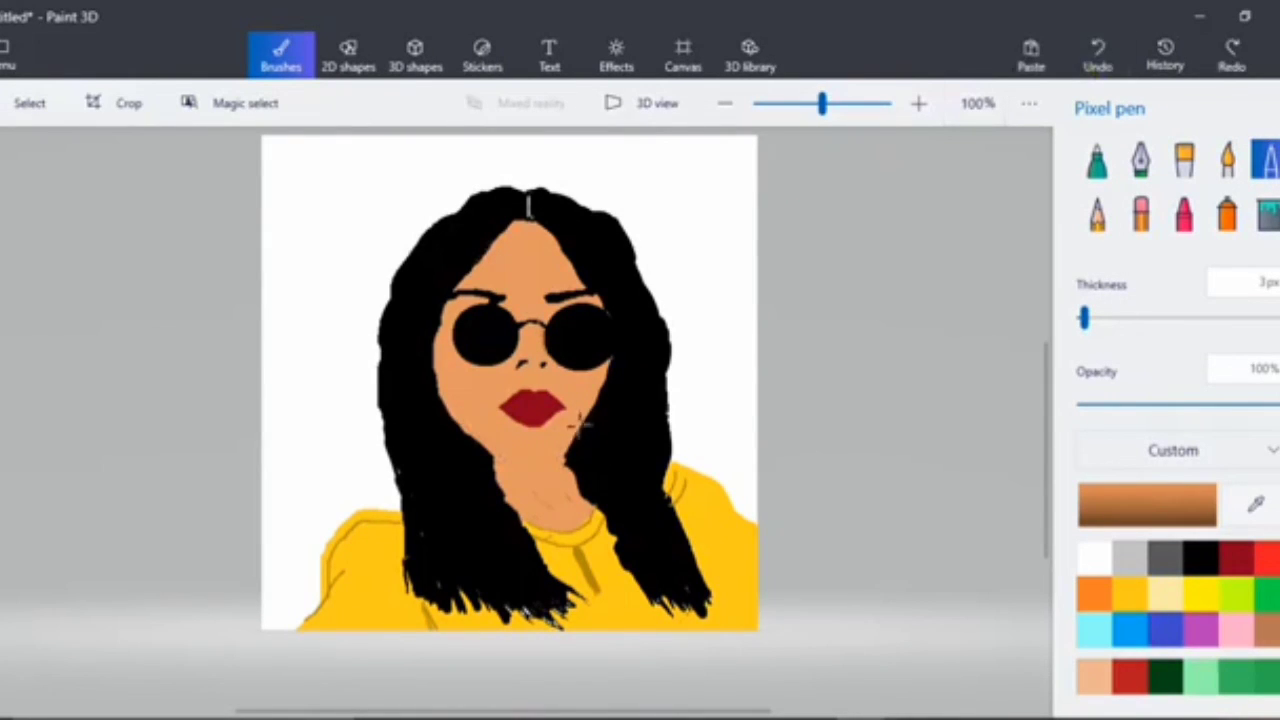
pyautogui.moveTo(582, 428)
pyautogui.mouseDown()
pyautogui.moveTo(550, 460)
pyautogui.moveTo(466, 438)
pyautogui.moveTo(524, 462)
pyautogui.moveTo(578, 436)
pyautogui.mouseUp()
pyautogui.click(1097, 55)
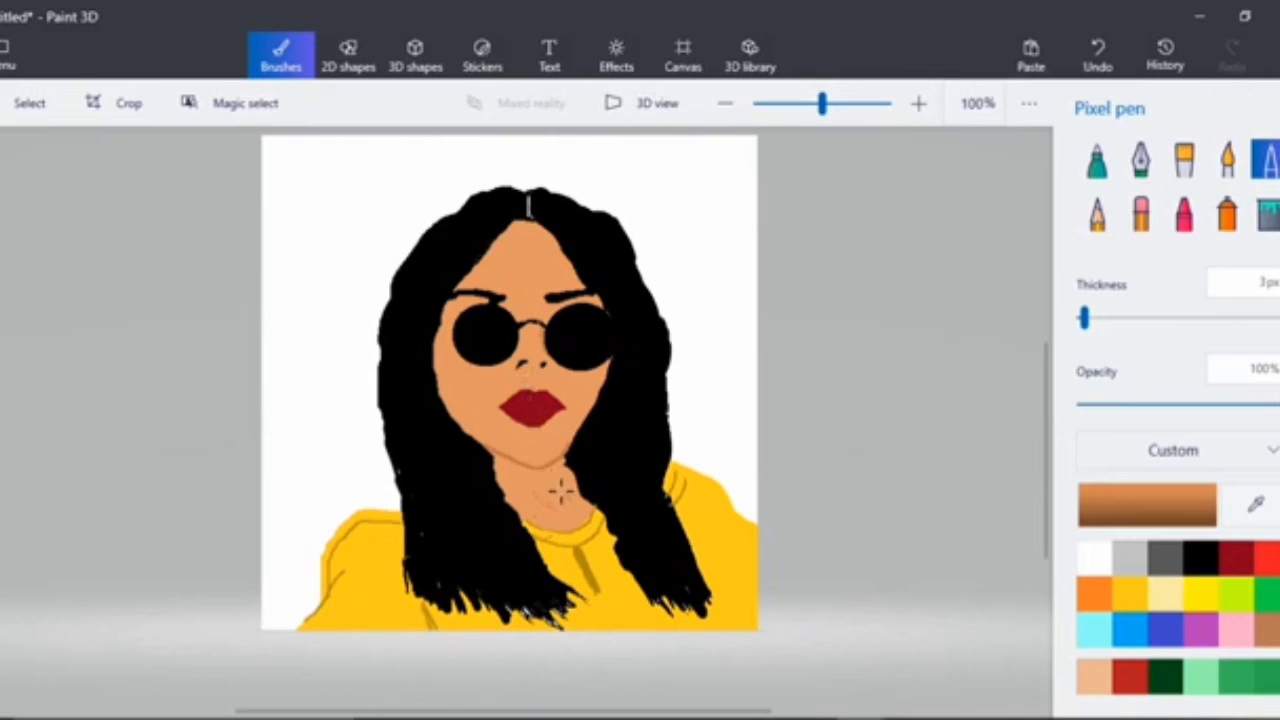
# Redraw the neck creases in a darker brown and reduce the pen thickness to 2 px.
pyautogui.moveTo(569, 488)
pyautogui.mouseDown()
pyautogui.moveTo(578, 504)
pyautogui.moveTo(558, 522)
pyautogui.moveTo(536, 517)
pyautogui.mouseUp()
pyautogui.click(1165, 452)
pyautogui.click(535, 565)
pyautogui.moveTo(1085, 322); pyautogui.dragTo(1081, 320)
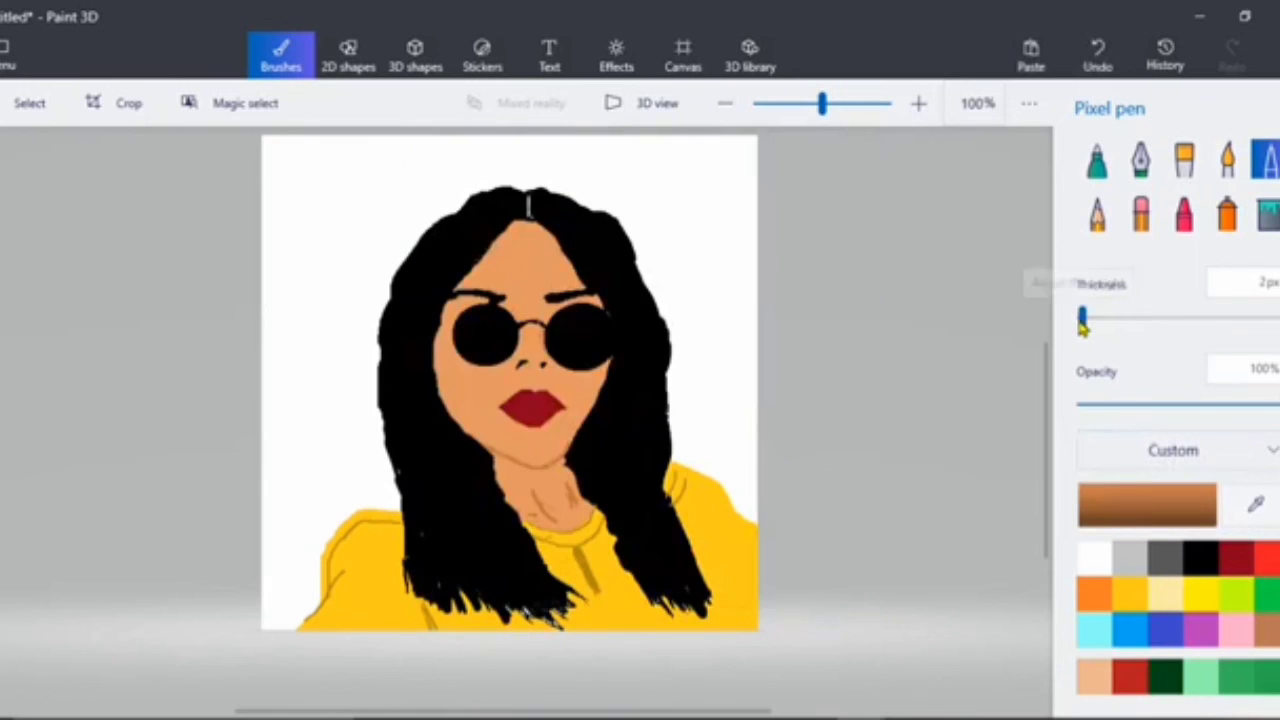
# Try to outline the nose with thin brown lines, and undo the strokes.
pyautogui.moveTo(532, 326)
pyautogui.mouseDown()
pyautogui.moveTo(546, 371)
pyautogui.moveTo(530, 372)
pyautogui.mouseUp()
pyautogui.click(1098, 54)
pyautogui.moveTo(534, 373); pyautogui.dragTo(544, 318)
pyautogui.moveTo(531, 375); pyautogui.dragTo(537, 375)
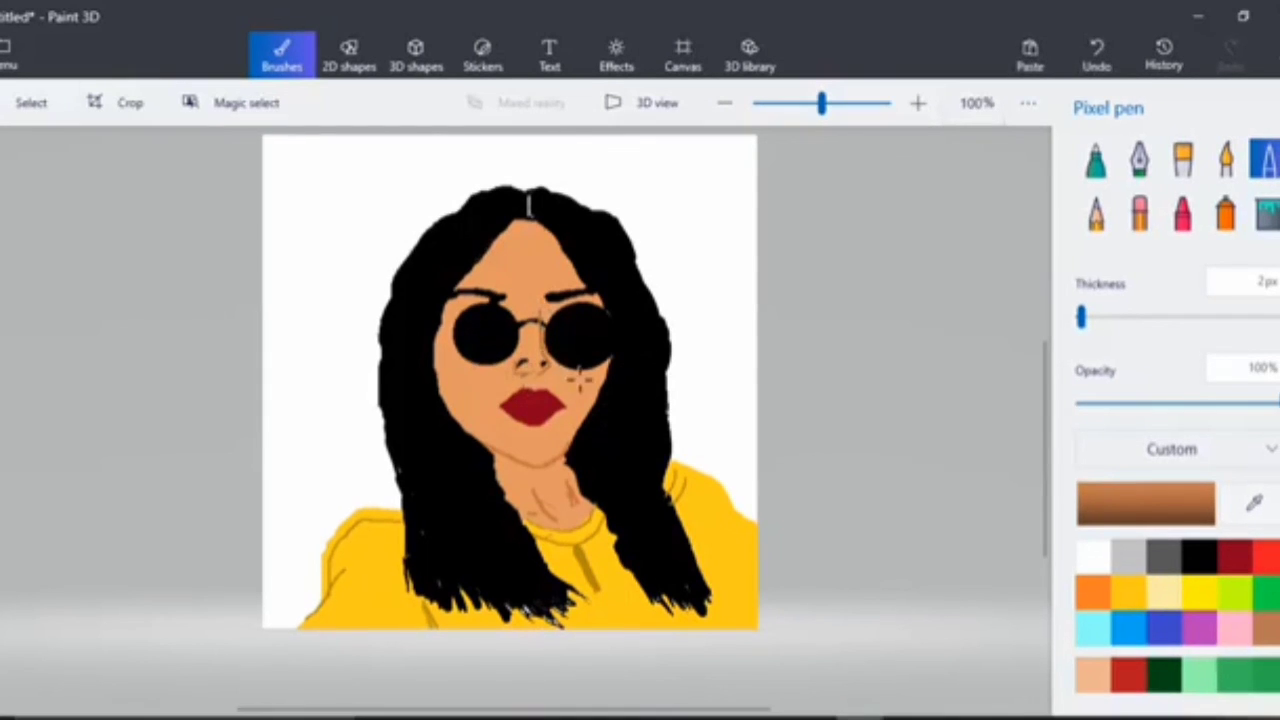
pyautogui.click(1097, 54)
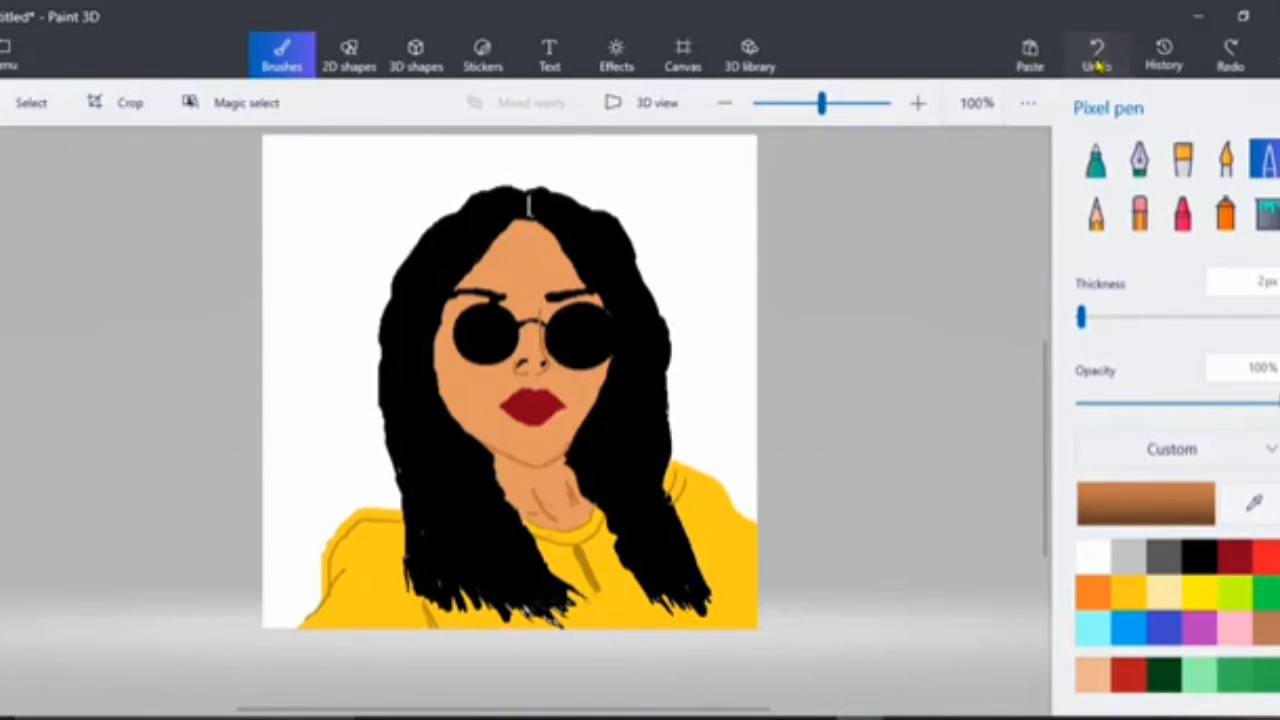
pyautogui.click(1097, 54)
# Thicken the bridge of the sunglasses and draw their left temple into the hair in black at 2 px.
pyautogui.moveTo(544, 373); pyautogui.dragTo(542, 322)
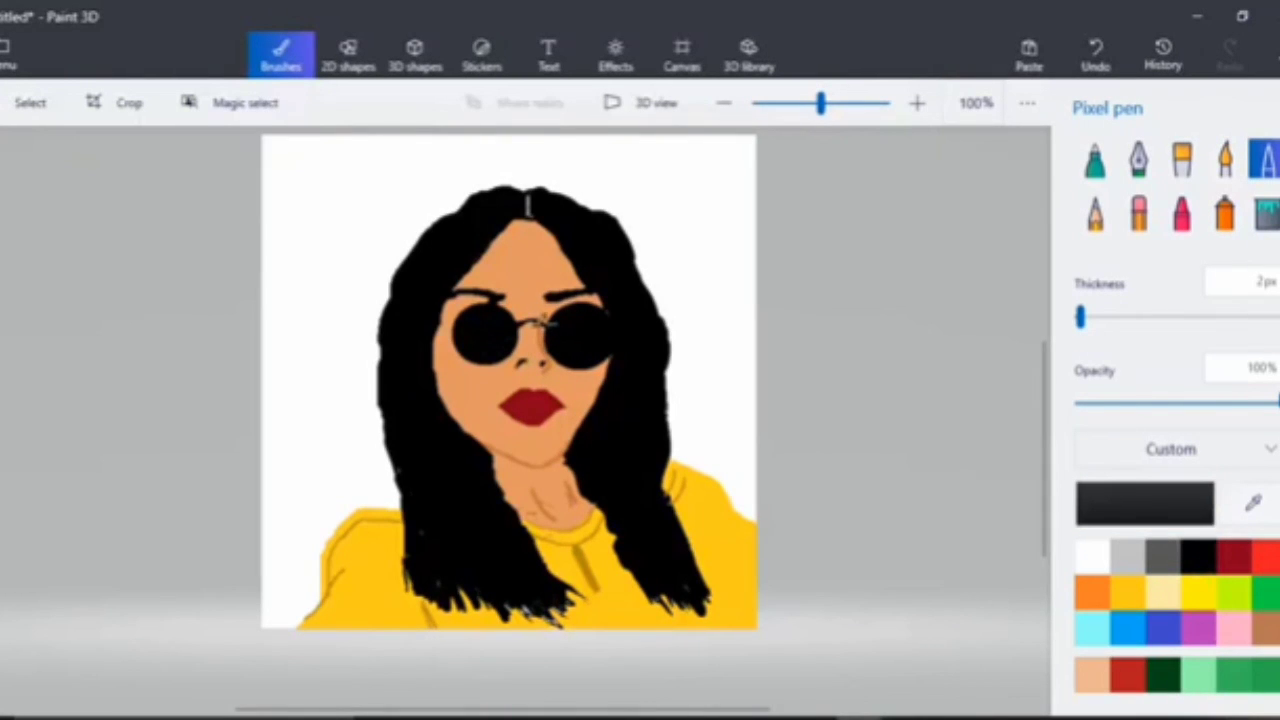
pyautogui.moveTo(541, 319); pyautogui.dragTo(537, 321)
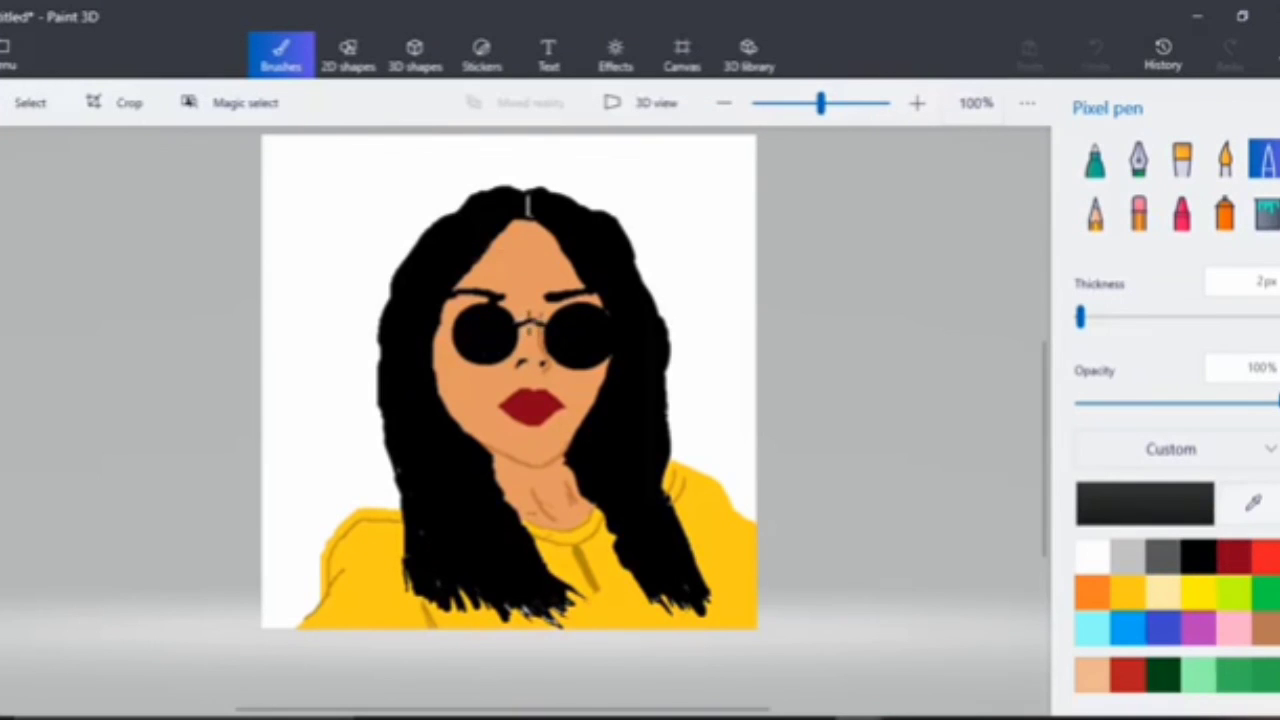
pyautogui.moveTo(541, 322); pyautogui.dragTo(547, 328)
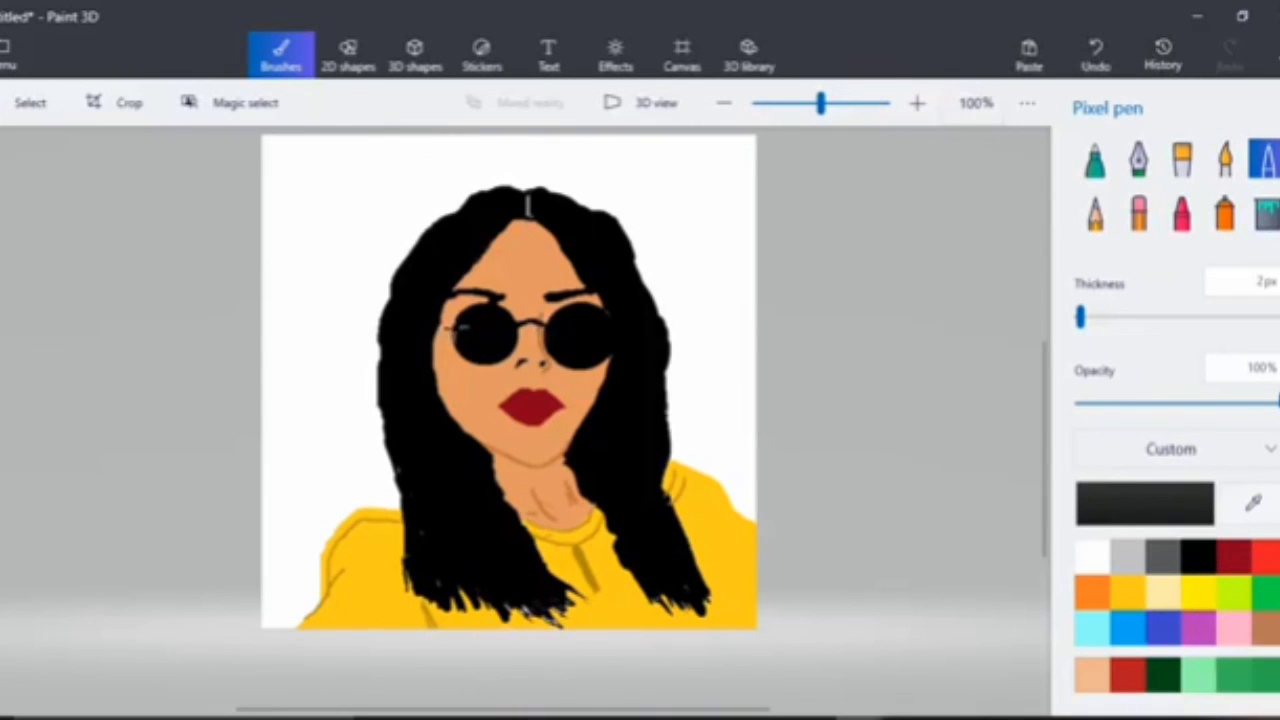
pyautogui.moveTo(456, 326); pyautogui.dragTo(429, 314)
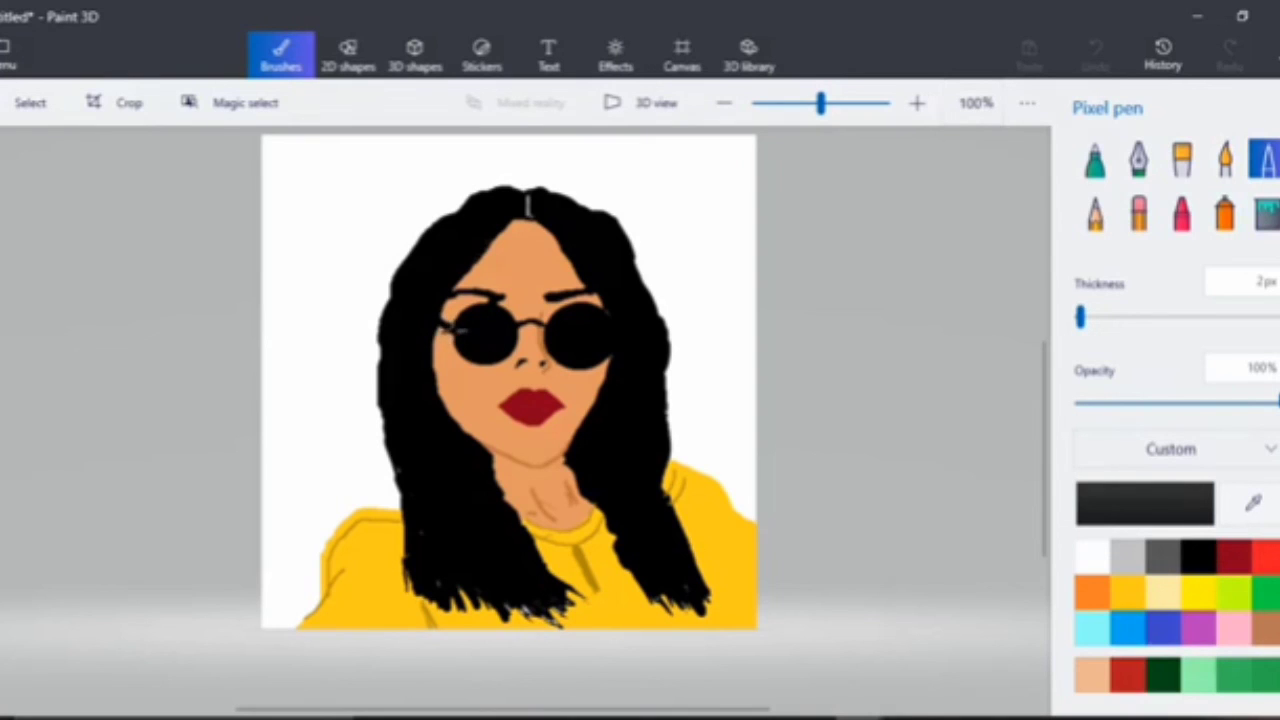
pyautogui.moveTo(448, 327); pyautogui.dragTo(521, 324)
pyautogui.moveTo(662, 332); pyautogui.dragTo(658, 334)
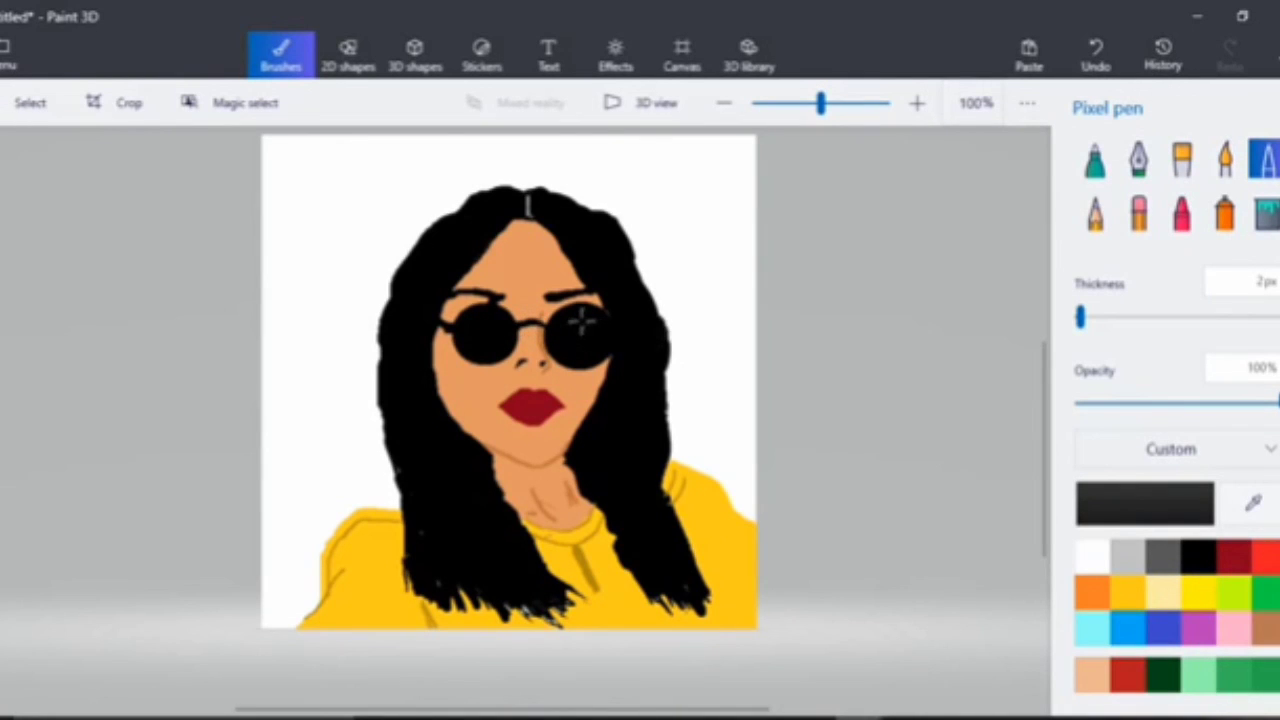